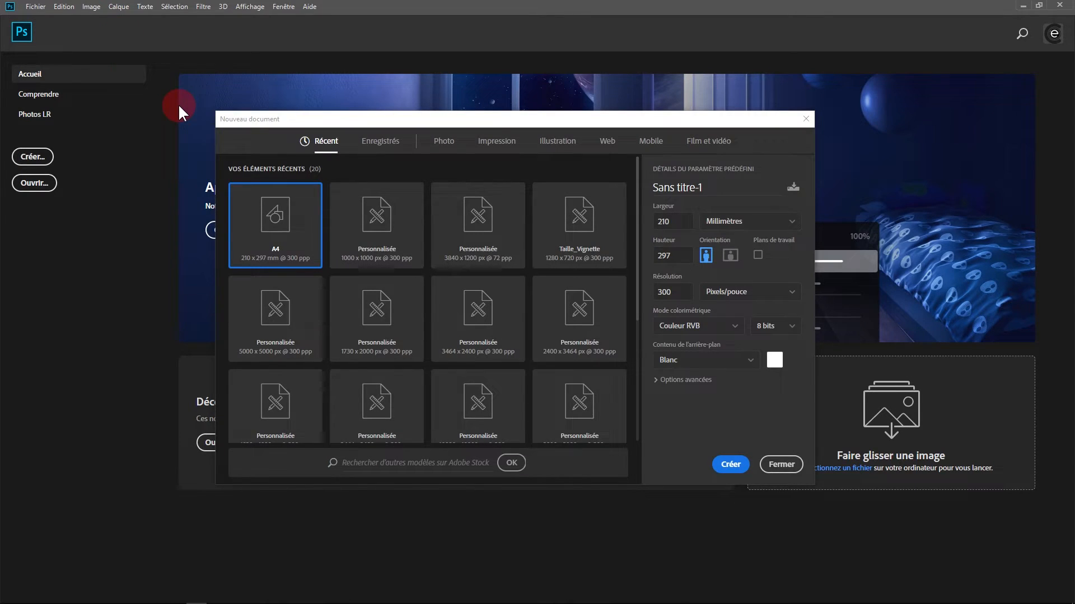
# Create a portrait A4 print document of 210 x 297 mm at 300 pixels per inch, in RGB with a white background.
pyautogui.moveTo(320, 120); pyautogui.dragTo(313, 117)
pyautogui.click(484, 140)
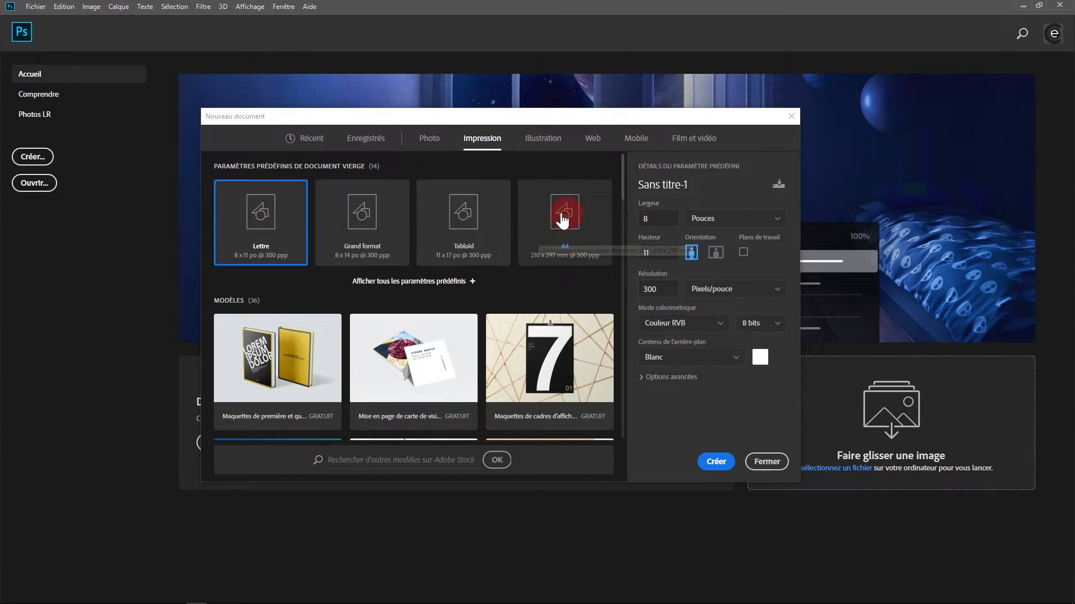
pyautogui.click(446, 286)
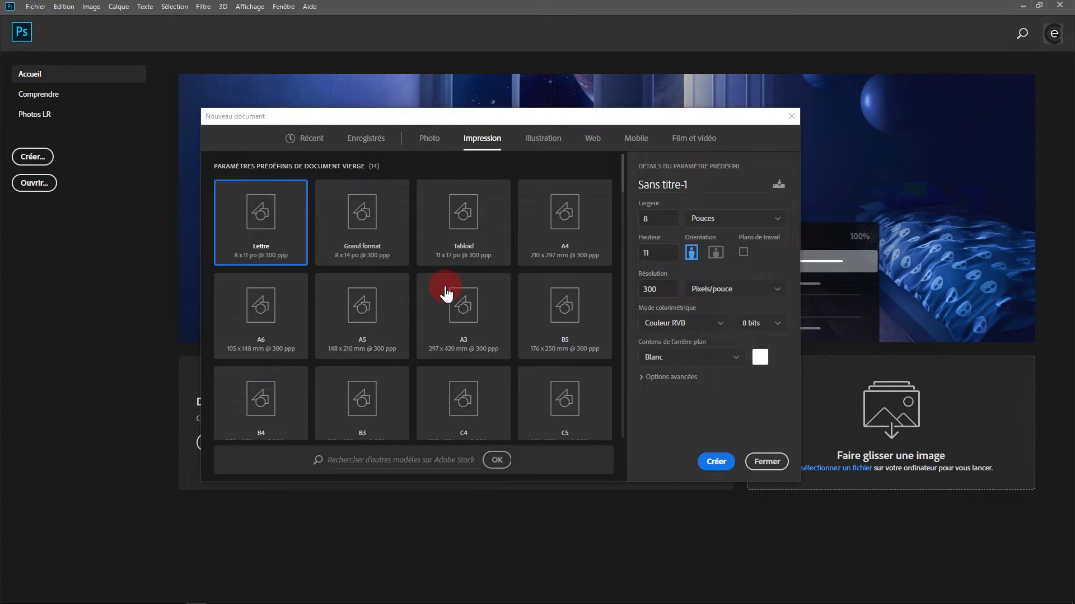
pyautogui.click(556, 230)
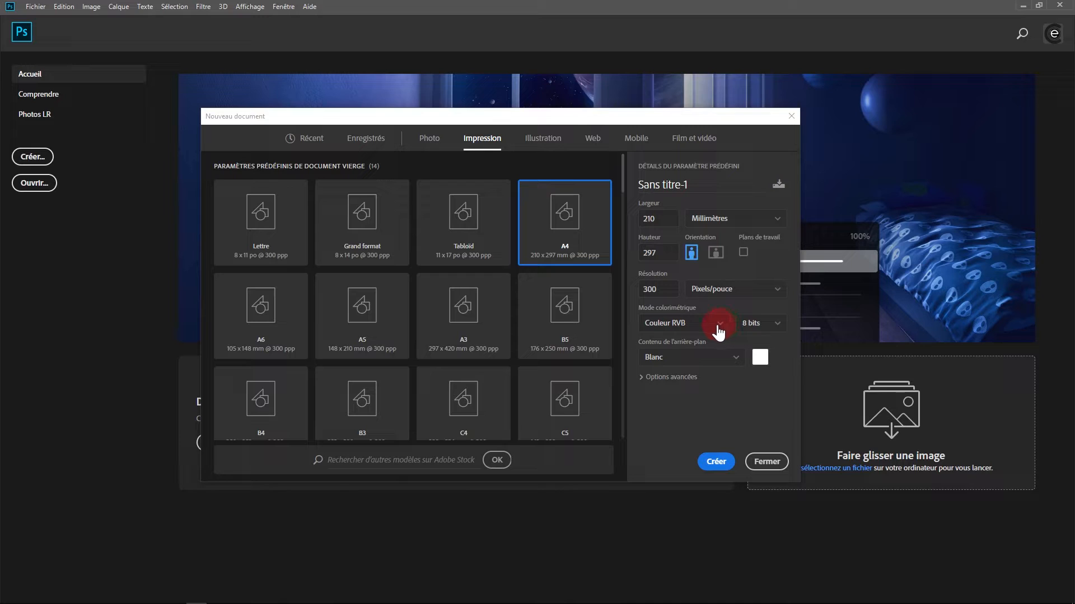
pyautogui.click(662, 376)
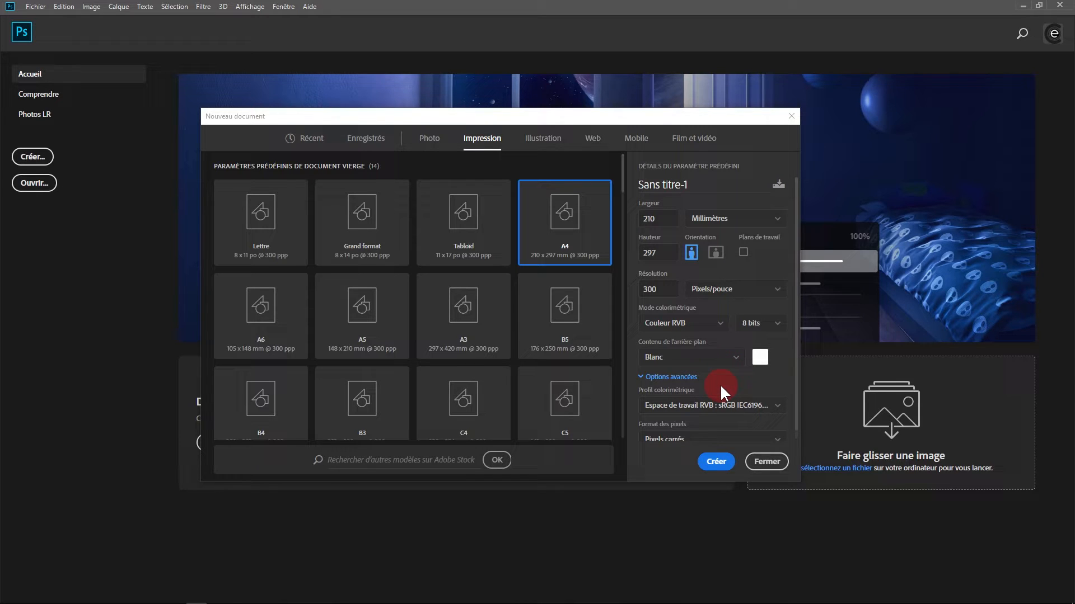
pyautogui.click(716, 461)
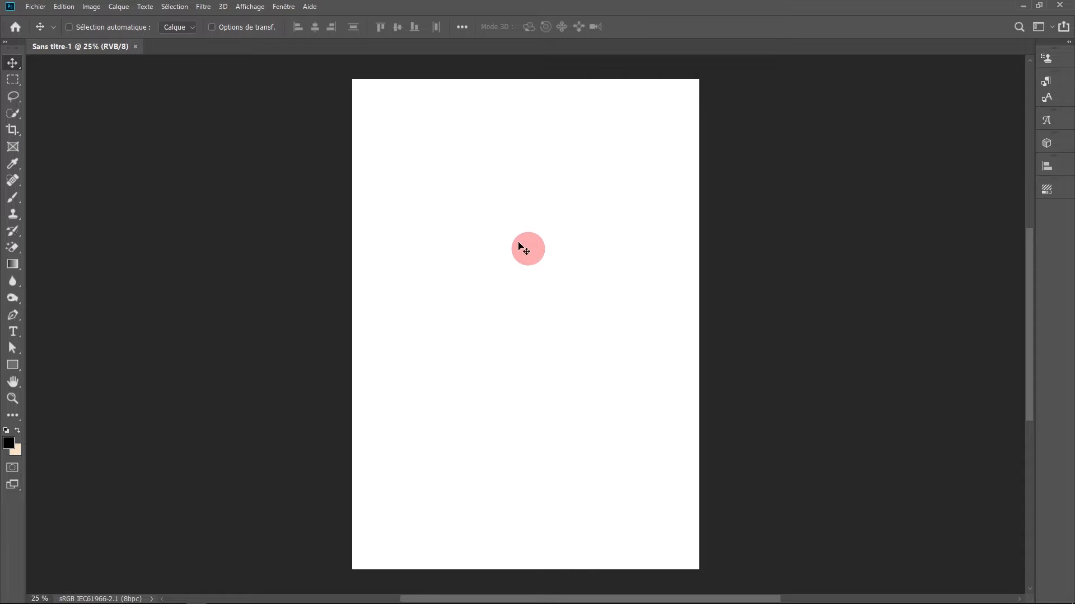
# Open the photo hand-3035665.jpg in its own document.
pyautogui.hotkey('ctrl', 'o')
pyautogui.click(373, 131)
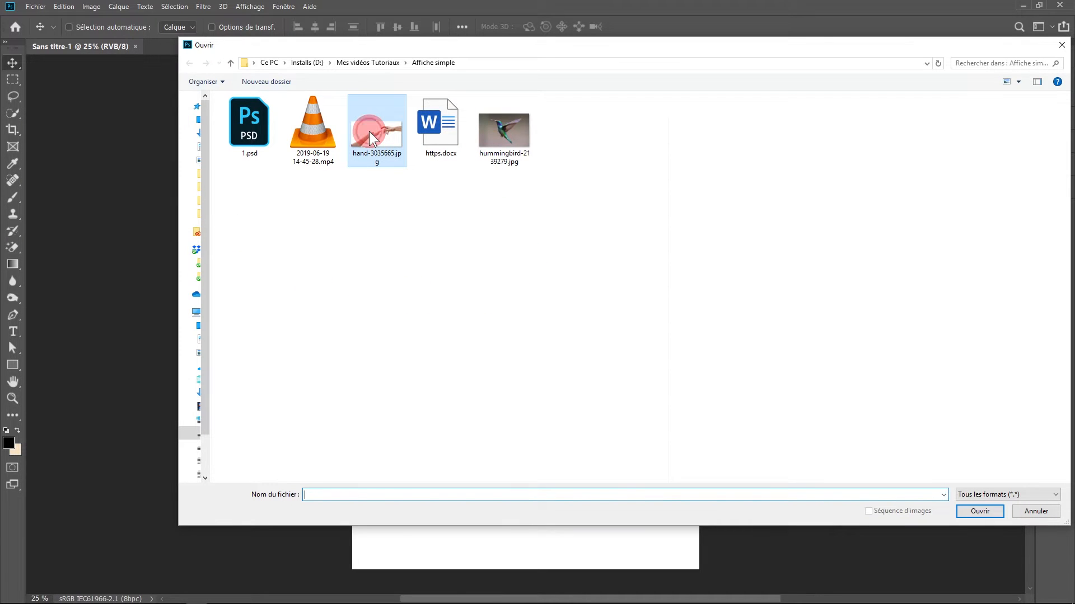
pyautogui.click(979, 512)
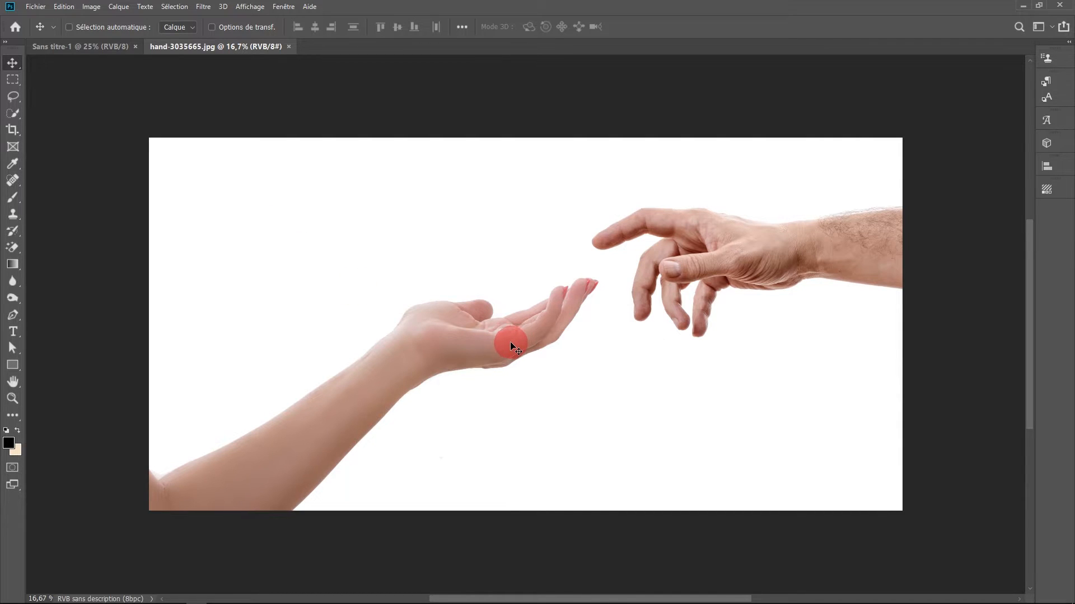
# Check the image size of the blank A4 document and of the hand photo, leaving both dimensions as they are.
pyautogui.click(75, 47)
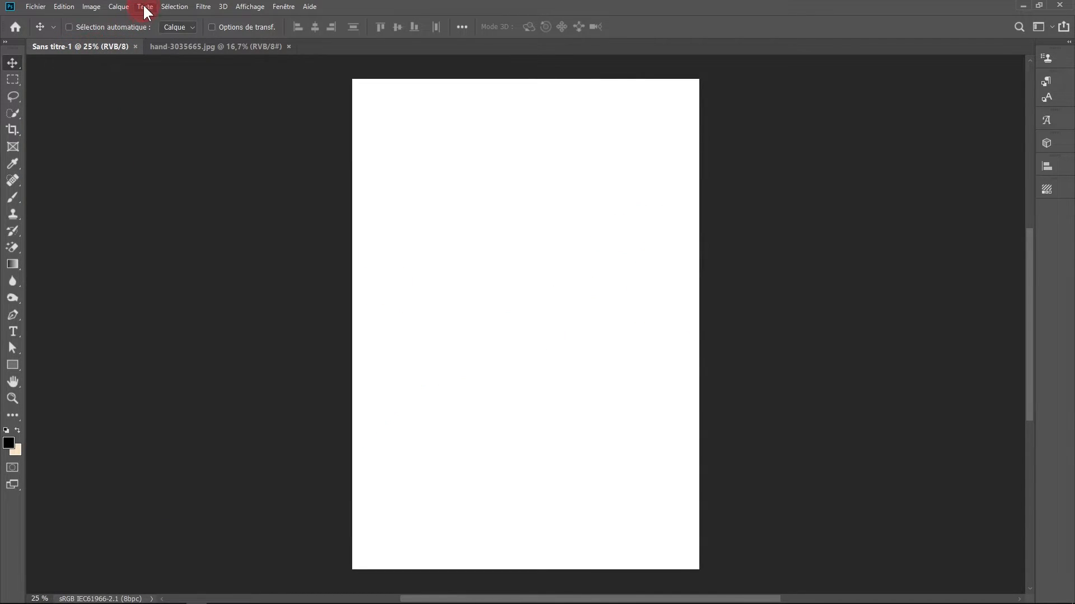
pyautogui.click(96, 9)
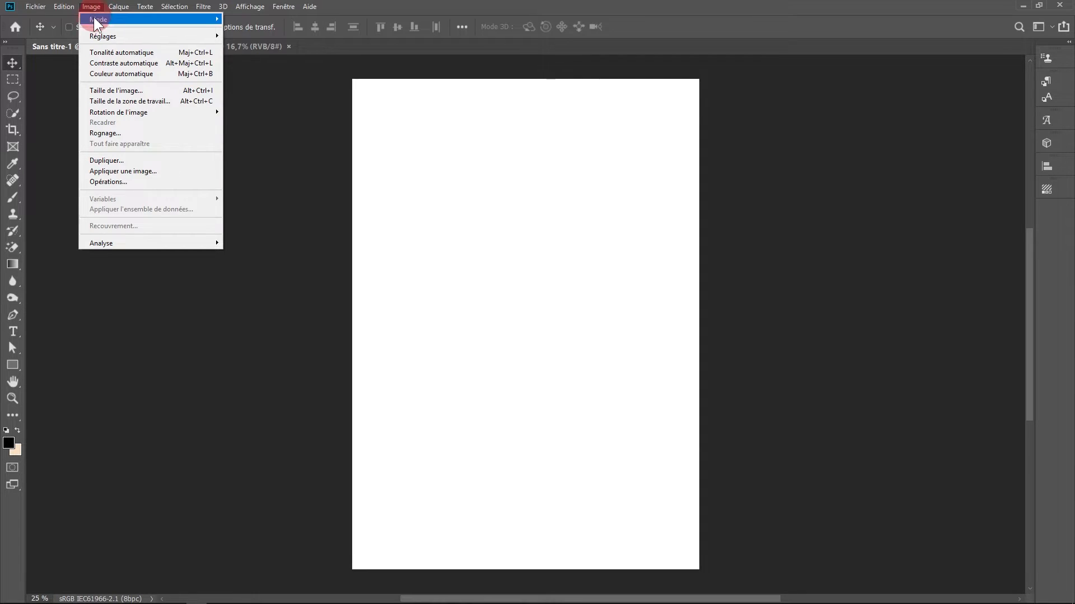
pyautogui.click(98, 91)
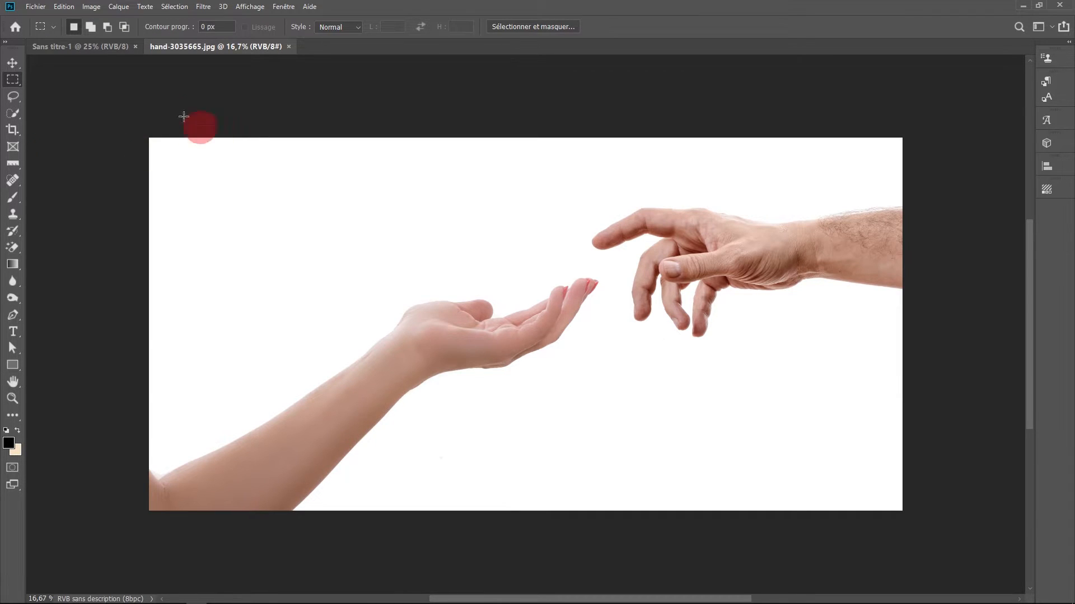
pyautogui.click(94, 6)
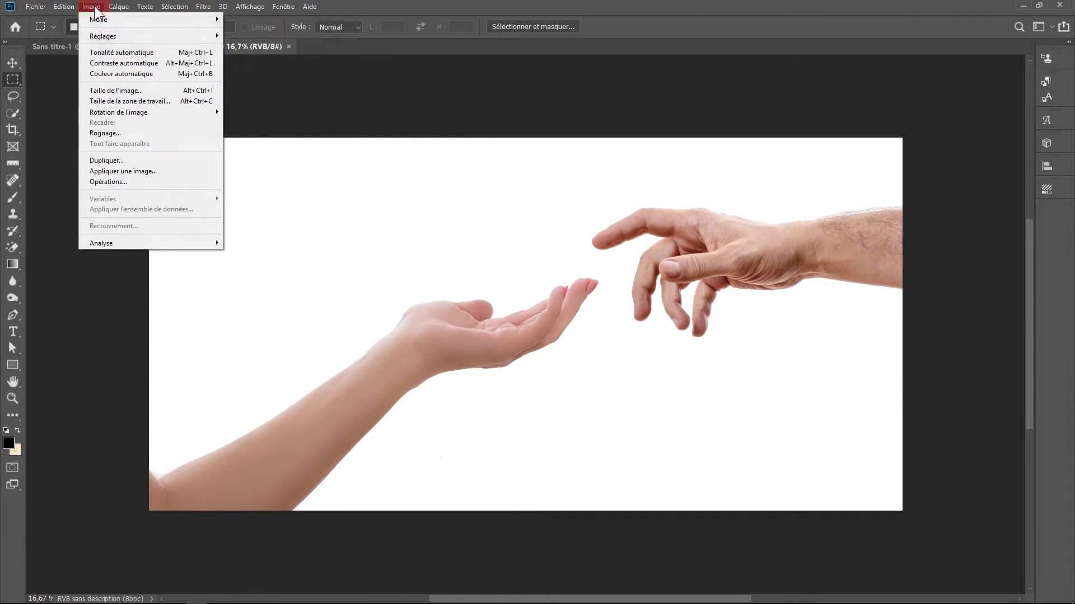
pyautogui.click(94, 88)
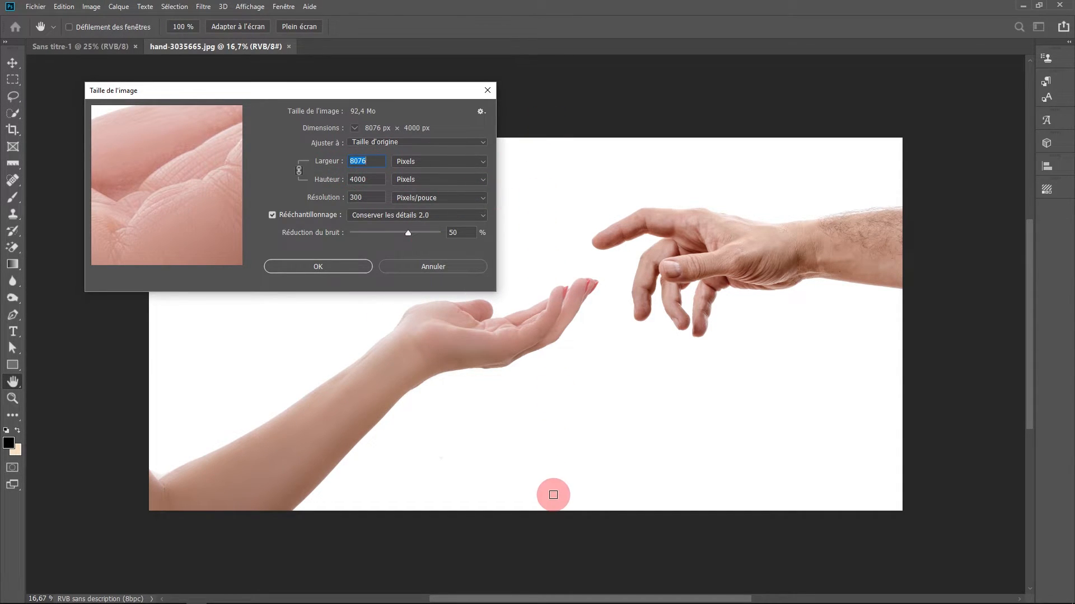
pyautogui.click(436, 270)
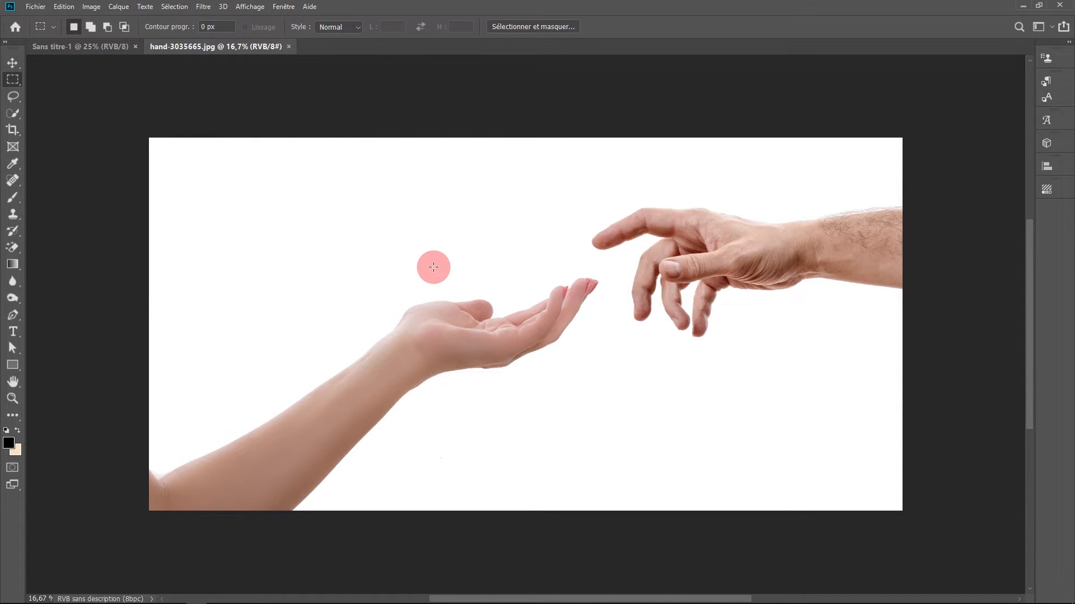
# Activate the Magic Eraser tool for the hand photo.
pyautogui.scroll(2, 479, 329)
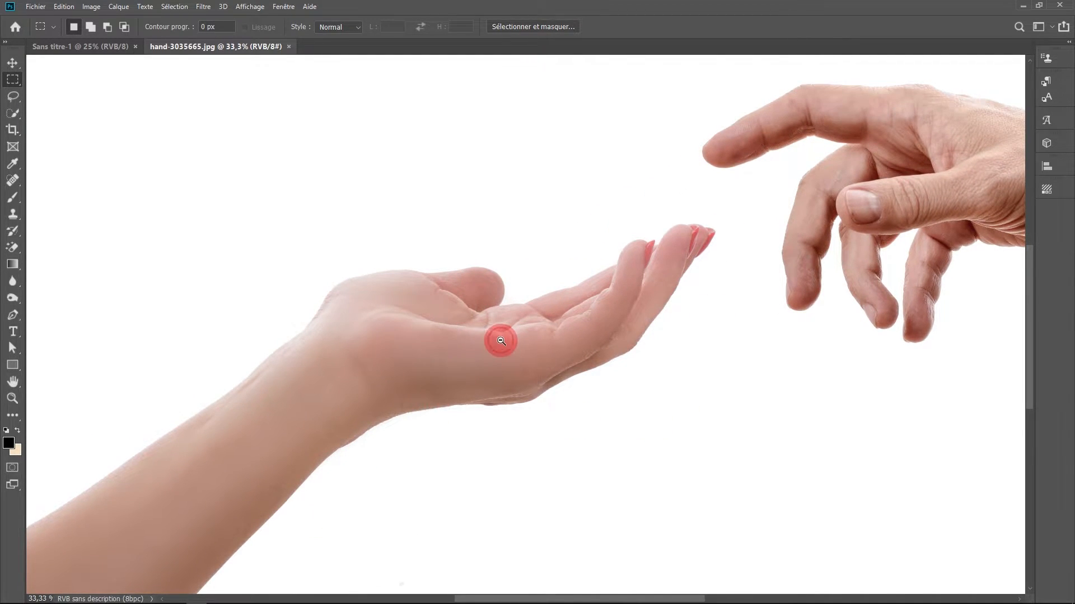
pyautogui.scroll(-1, 501, 341)
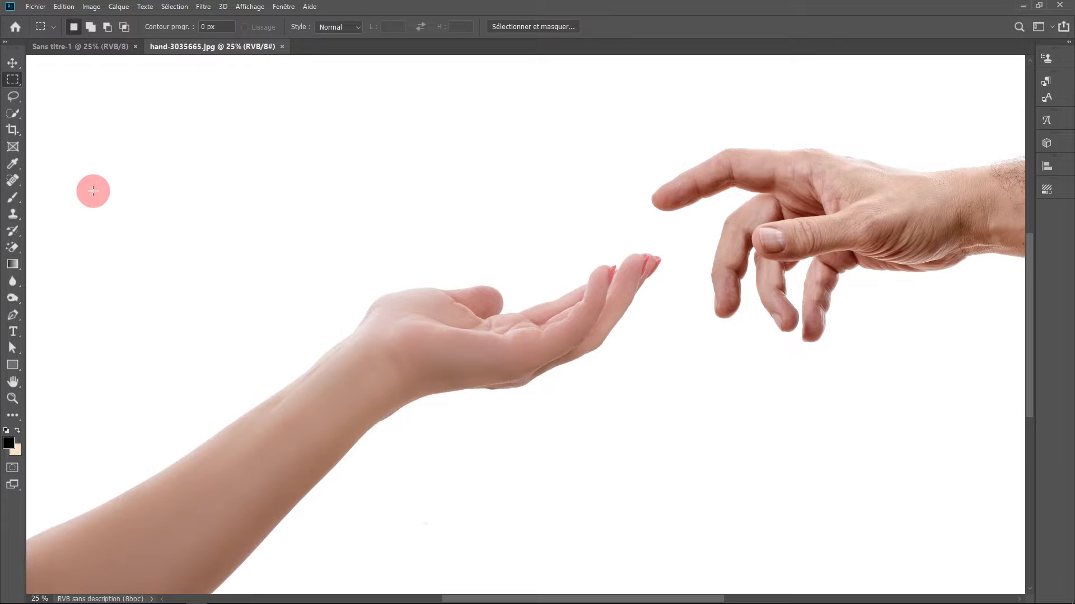
pyautogui.scroll(-1, 395, 277)
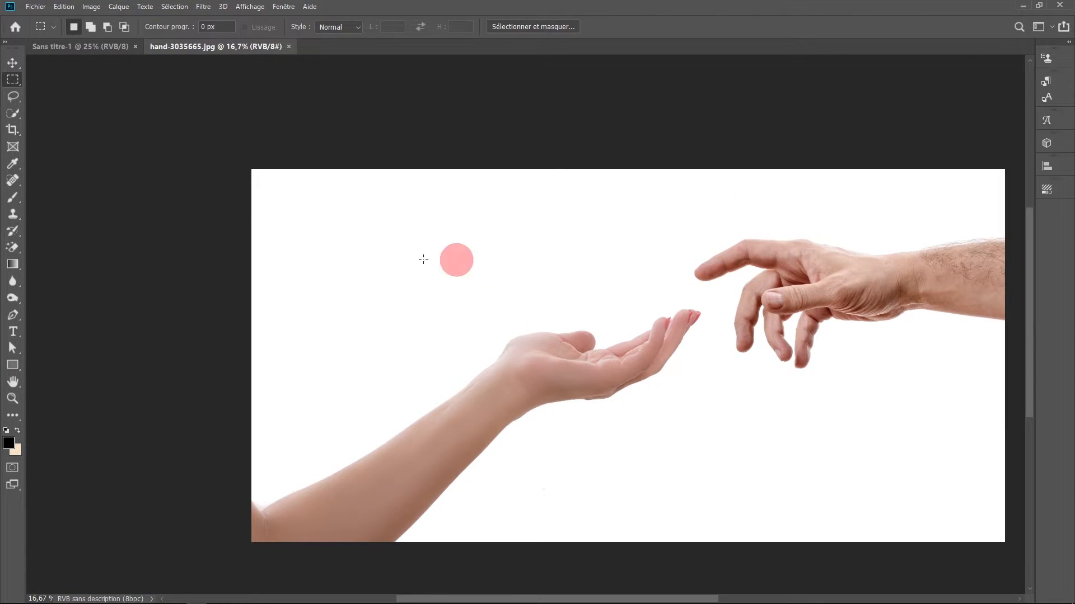
pyautogui.moveTo(635, 385); pyautogui.dragTo(532, 346)
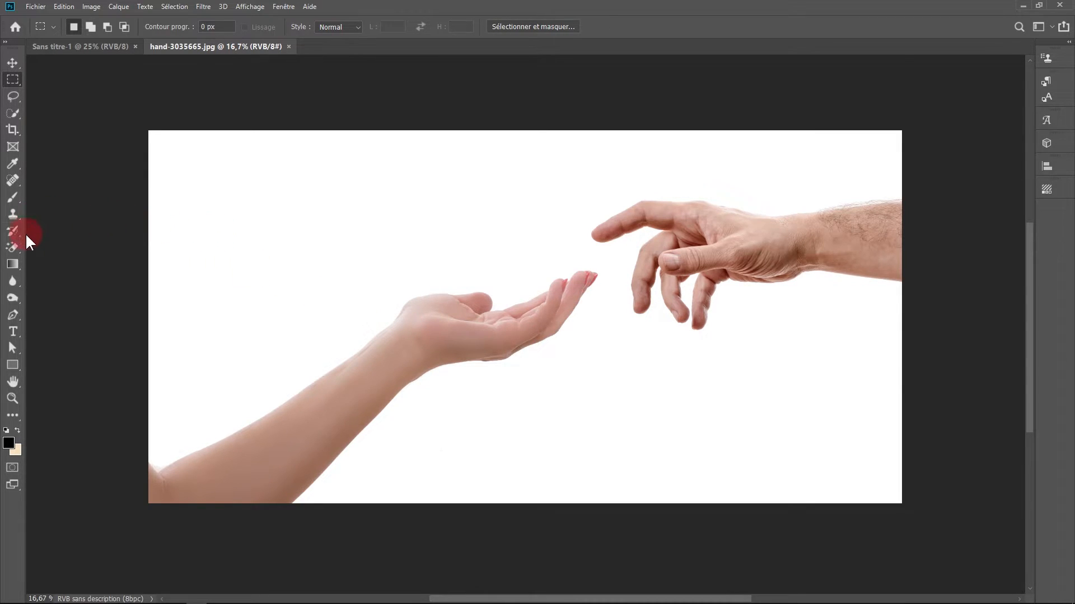
pyautogui.click(10, 250)
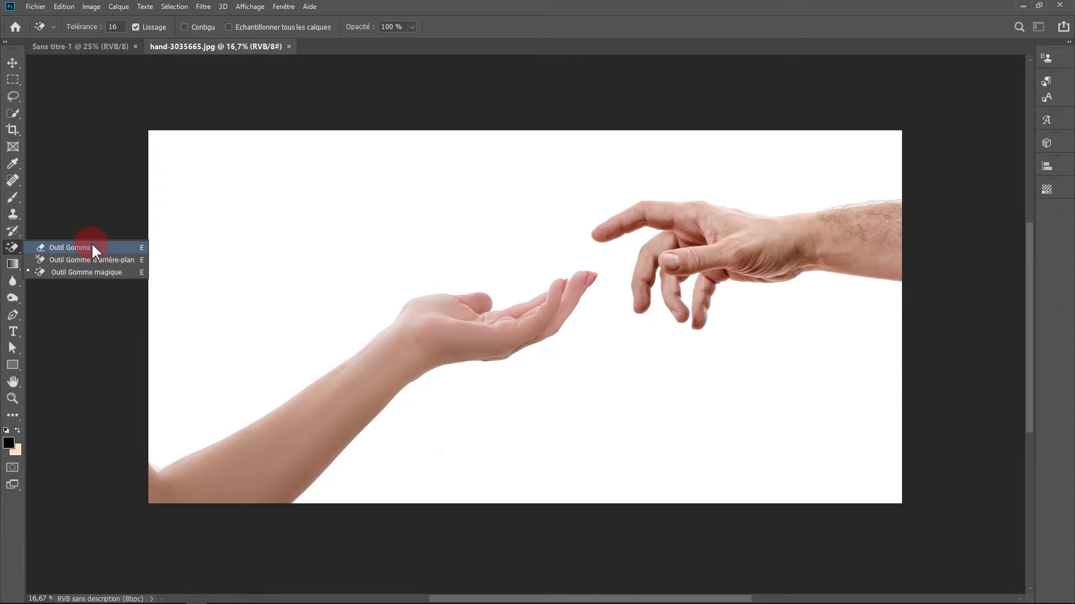
pyautogui.click(128, 274)
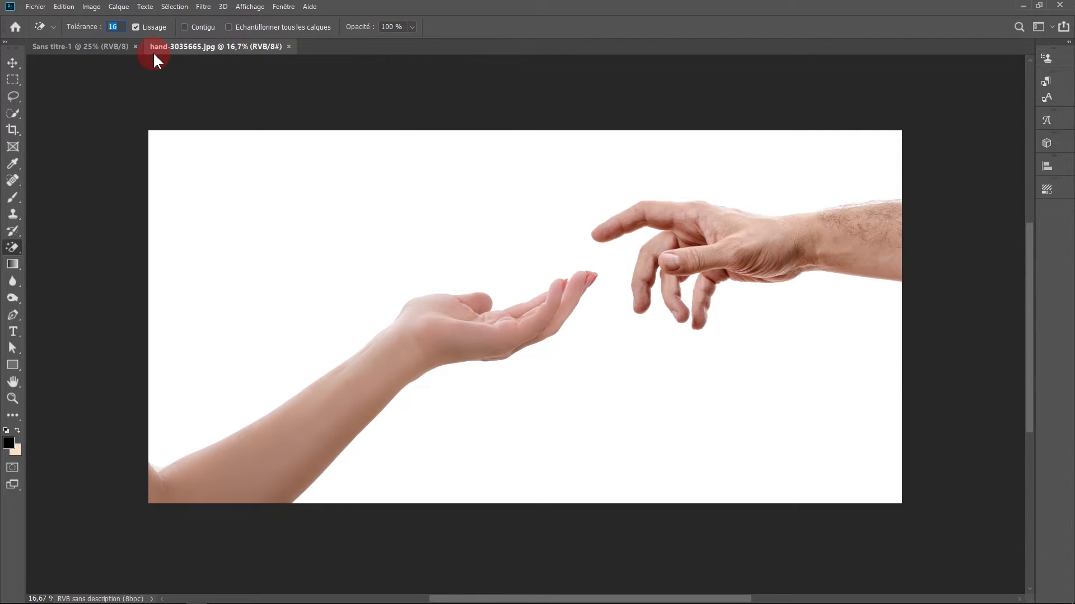
# Try to erase the hand photo's white background with the Magic Eraser at a tolerance of 32.
pyautogui.write('32')
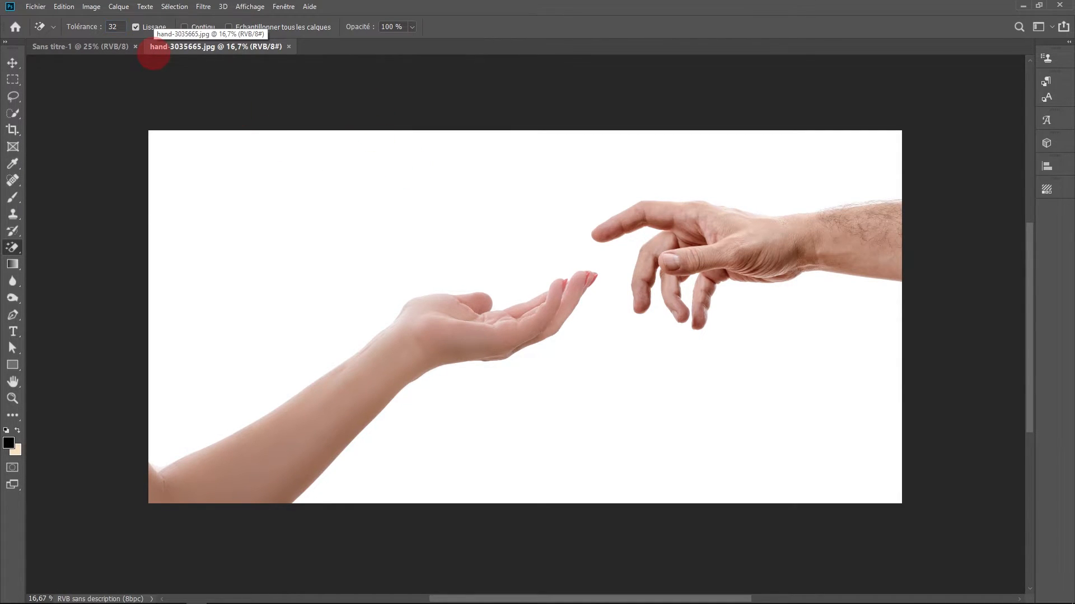
pyautogui.click(370, 319)
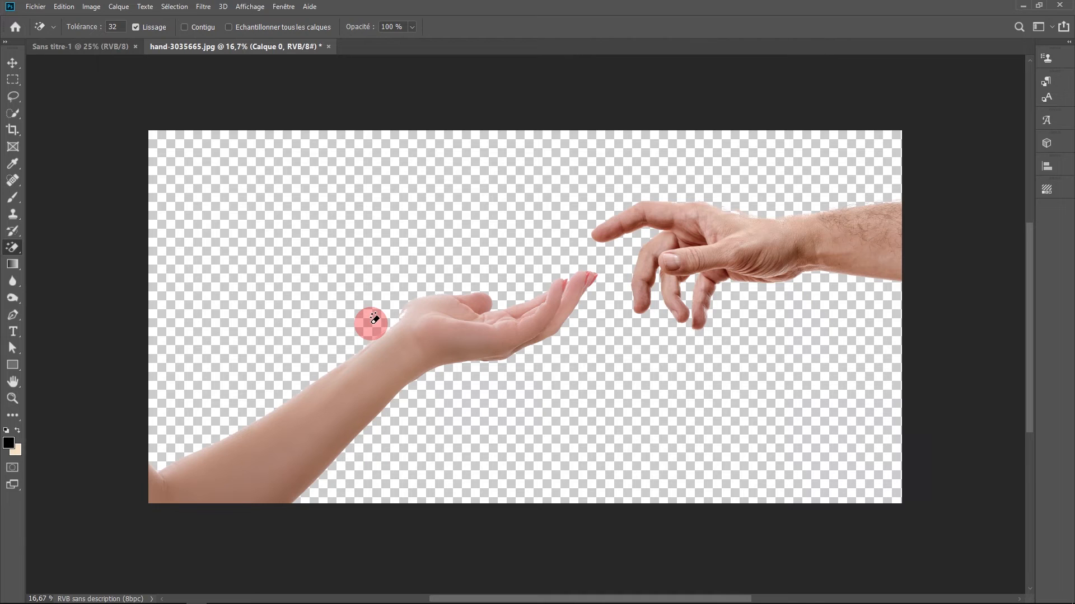
pyautogui.keyDown('ctrl'); pyautogui.click(382, 326); pyautogui.keyUp('ctrl')
pyautogui.keyDown('ctrl'); pyautogui.click(384, 327); pyautogui.keyUp('ctrl')
pyautogui.keyDown('ctrl'); pyautogui.click(384, 327); pyautogui.keyUp('ctrl')
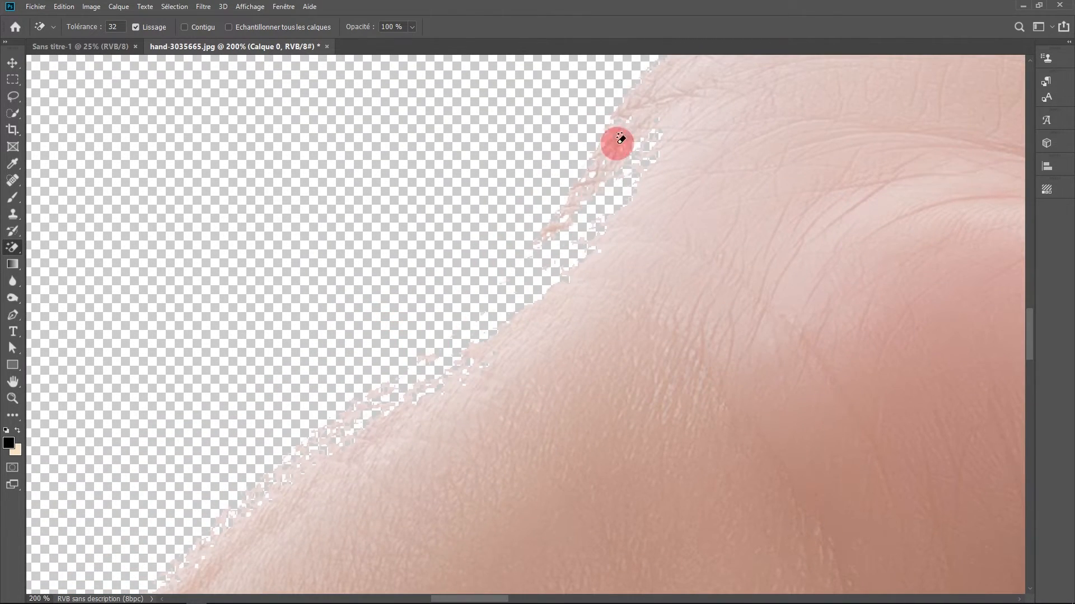
pyautogui.moveTo(343, 475); pyautogui.dragTo(398, 432)
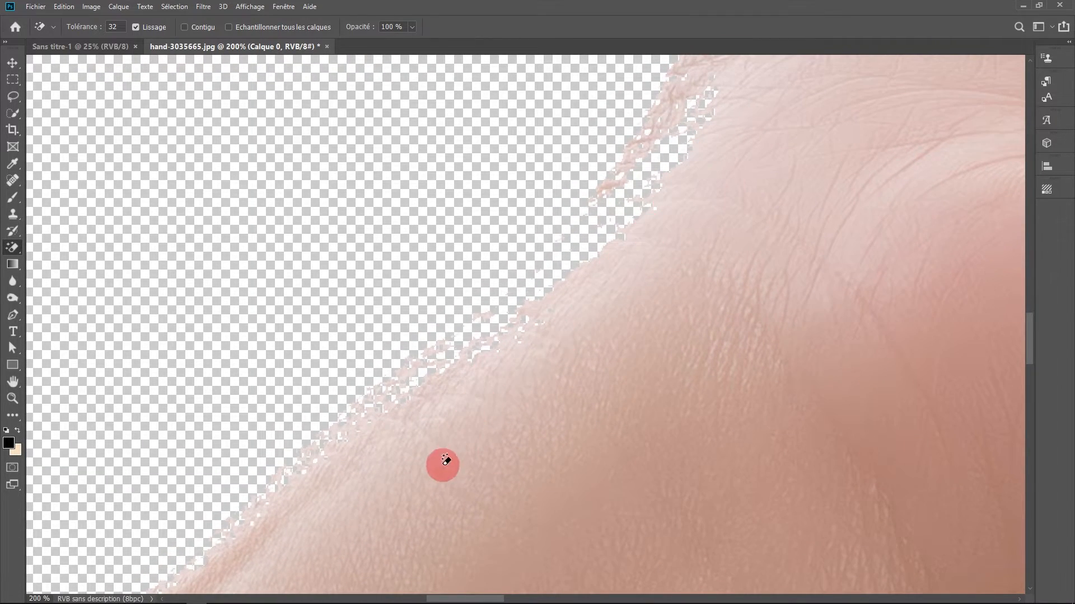
pyautogui.keyDown('ctrl'); pyautogui.keyDown('alt'); pyautogui.click(654, 230); pyautogui.keyUp('alt'); pyautogui.keyUp('ctrl')
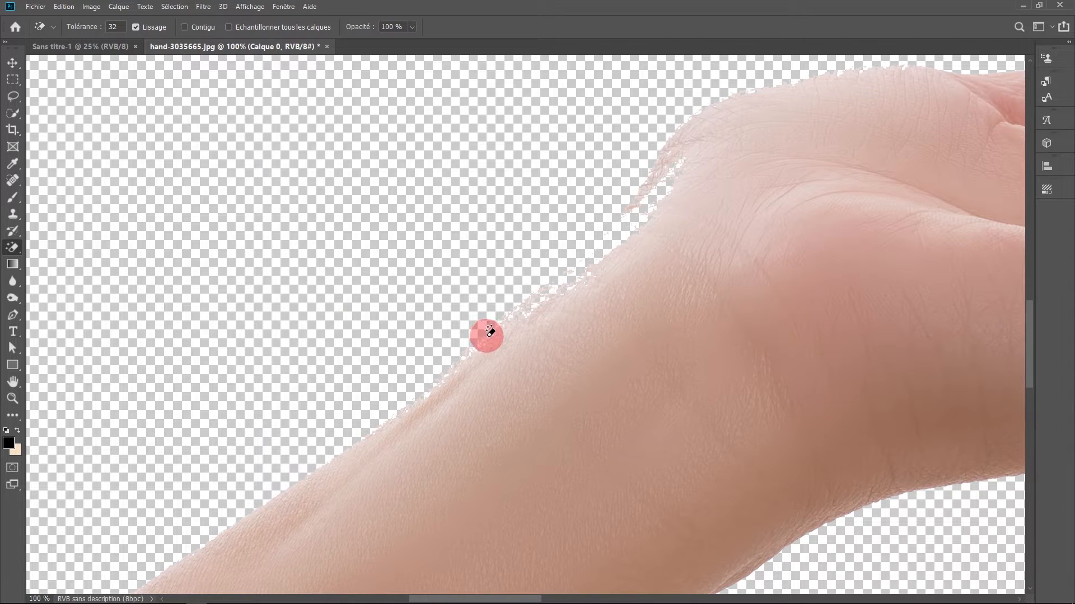
pyautogui.hotkey('ctrl', 'z')
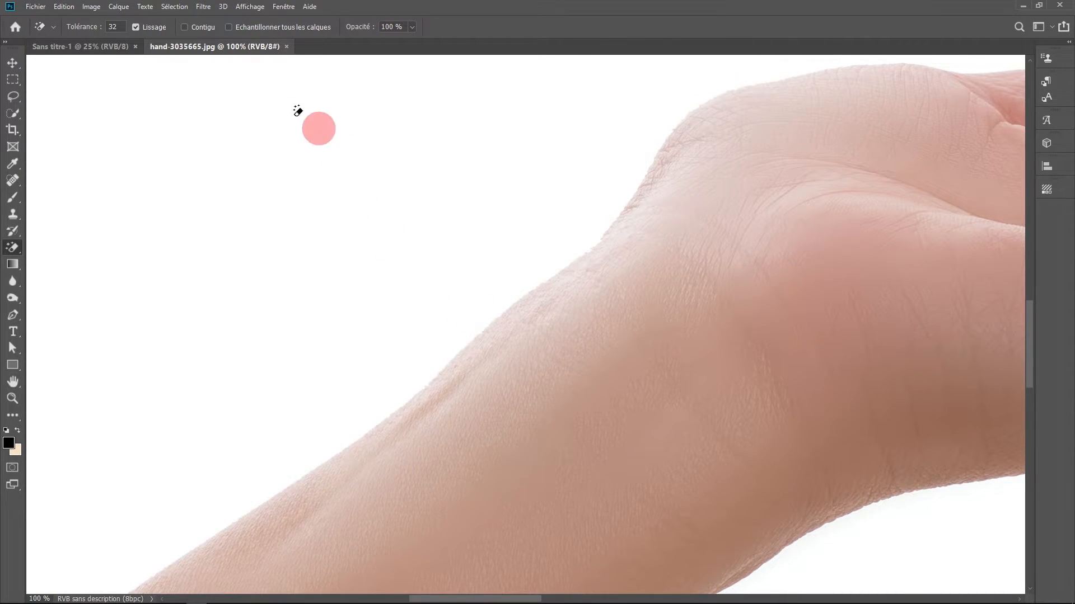
# Try to erase the white background around the hands with the tolerance reduced to 20.
pyautogui.click(86, 29)
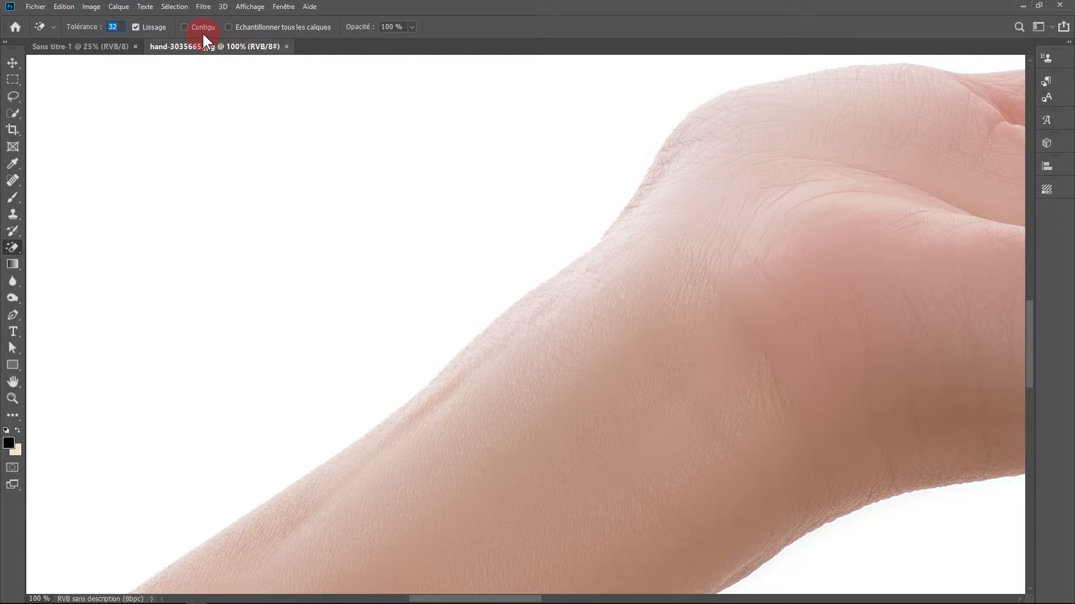
pyautogui.moveTo(612, 209); pyautogui.dragTo(7, 292)
pyautogui.moveTo(477, 222); pyautogui.dragTo(291, 363)
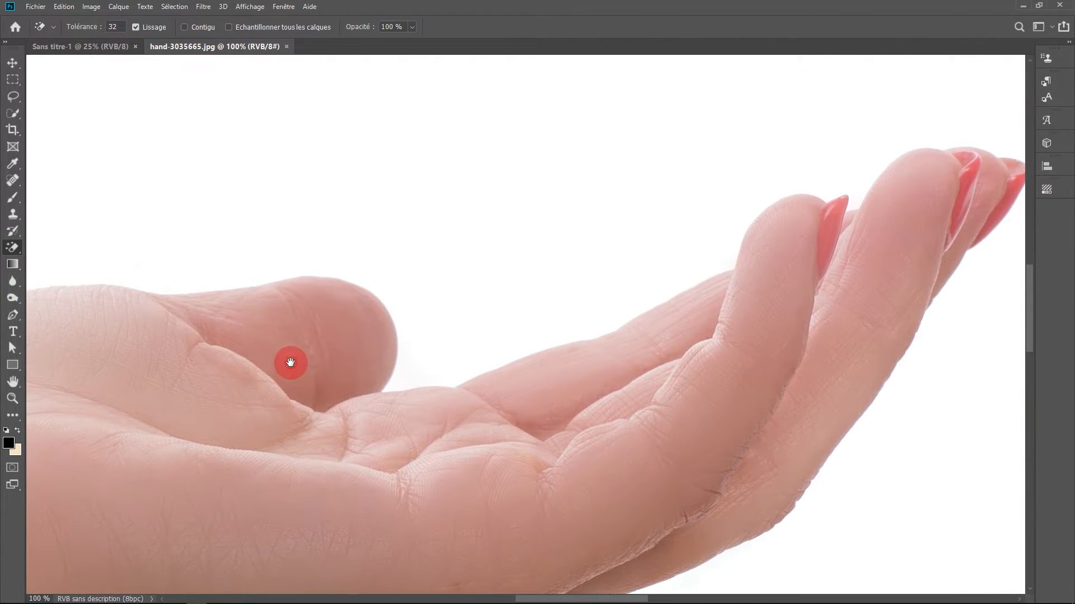
pyautogui.moveTo(907, 230); pyautogui.dragTo(823, 130)
pyautogui.moveTo(644, 476)
pyautogui.mouseDown()
pyautogui.moveTo(532, 250)
pyautogui.moveTo(574, 345)
pyautogui.moveTo(439, 316)
pyautogui.moveTo(511, 360)
pyautogui.moveTo(597, 263)
pyautogui.moveTo(608, 167)
pyautogui.moveTo(600, 307)
pyautogui.moveTo(554, 496)
pyautogui.moveTo(475, 487)
pyautogui.moveTo(374, 544)
pyautogui.moveTo(446, 430)
pyautogui.mouseUp()
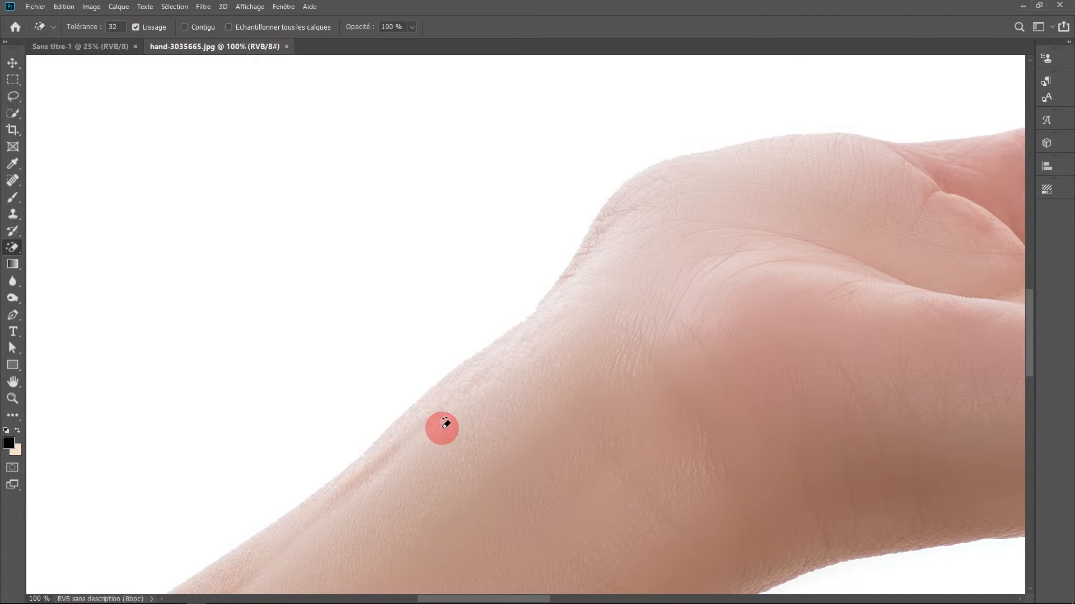
pyautogui.click(116, 27)
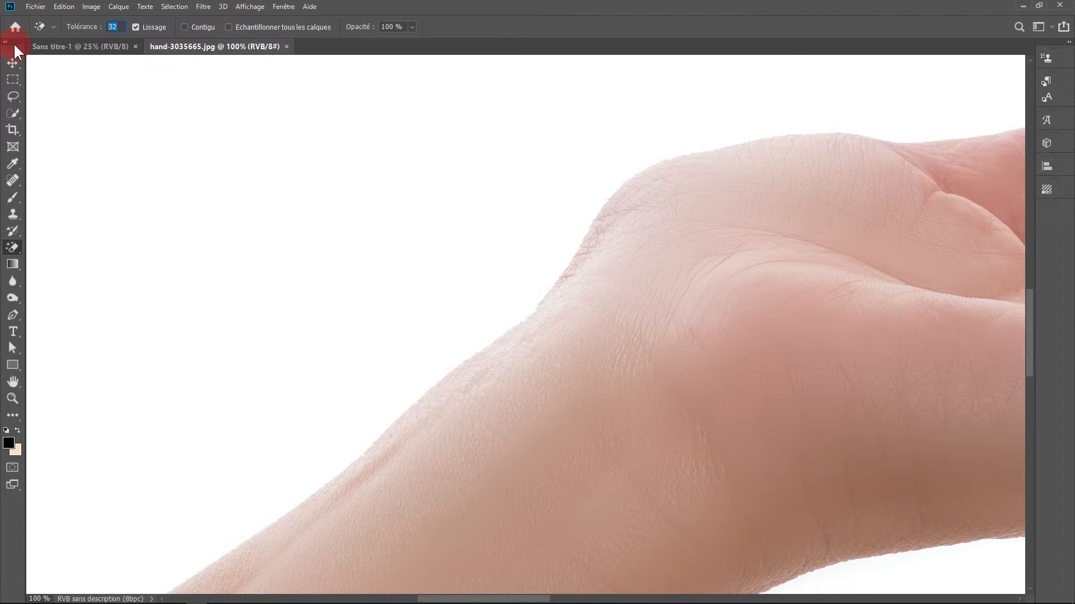
pyautogui.write('20')
pyautogui.click(413, 364)
pyautogui.click(572, 289)
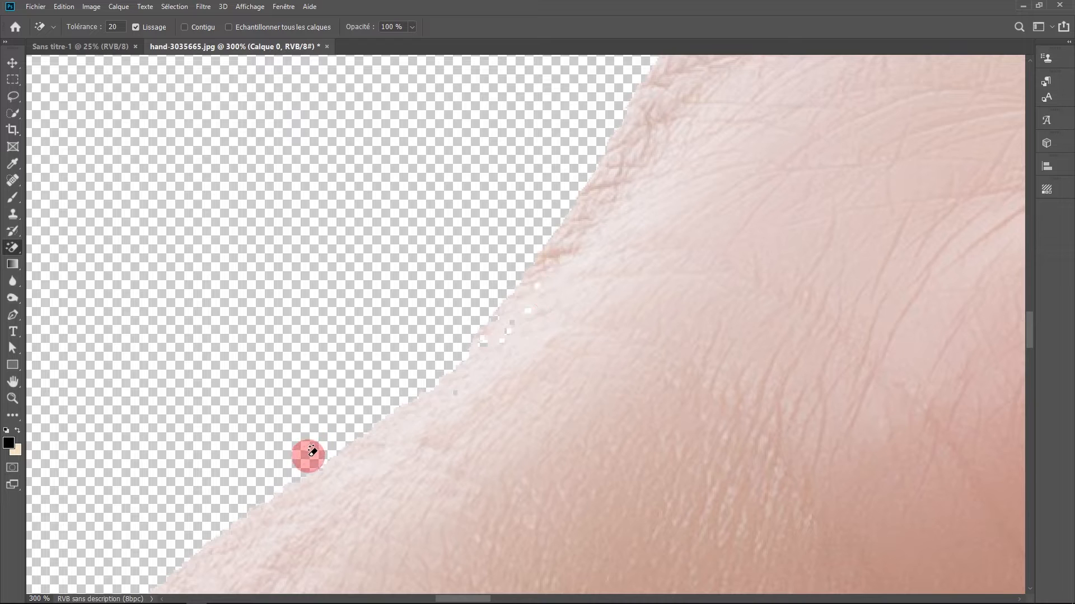
pyautogui.hotkey('ctrl', 'z')
# Set the Magic Eraser tolerance to 16 and erase the white background around the hands.
pyautogui.moveTo(506, 397); pyautogui.dragTo(556, 327)
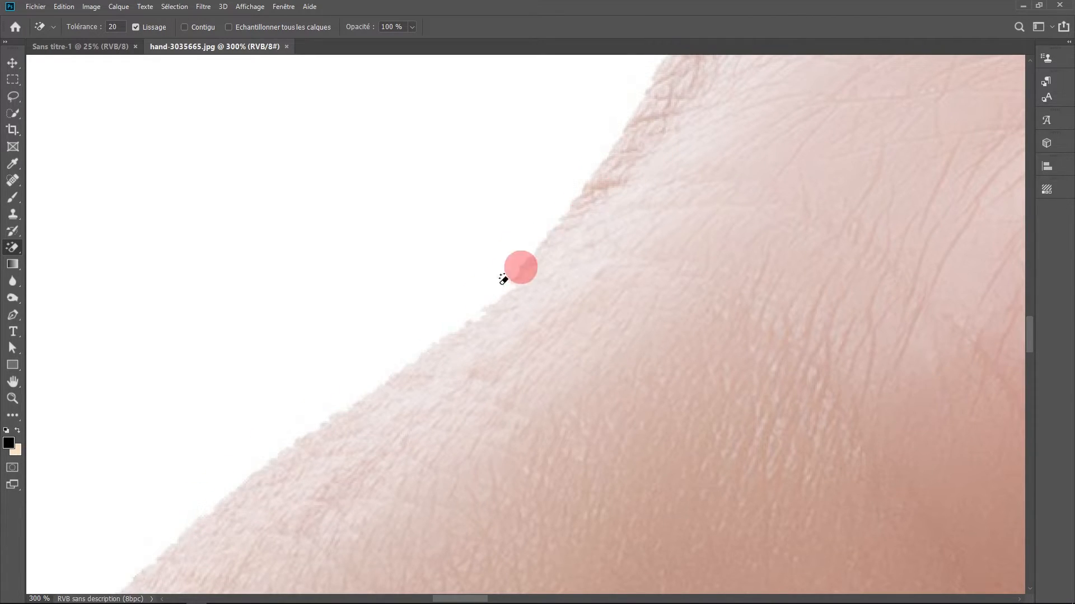
pyautogui.click(115, 27)
pyautogui.write('16')
pyautogui.click(328, 335)
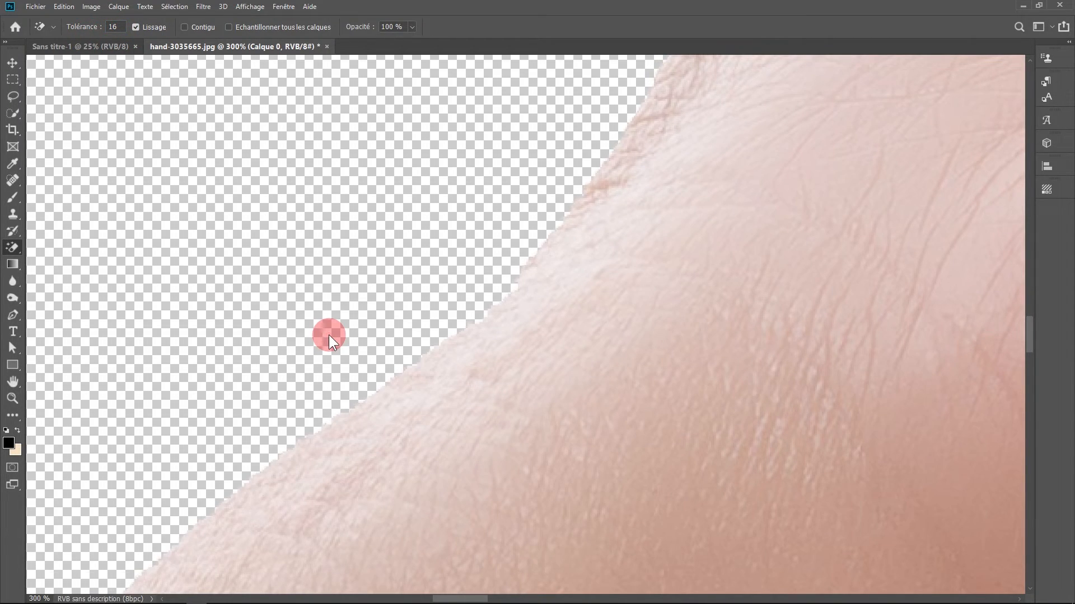
# Examine the cut-out edges along the wrist, palm and fingers at several magnifications.
pyautogui.moveTo(578, 218); pyautogui.dragTo(329, 336)
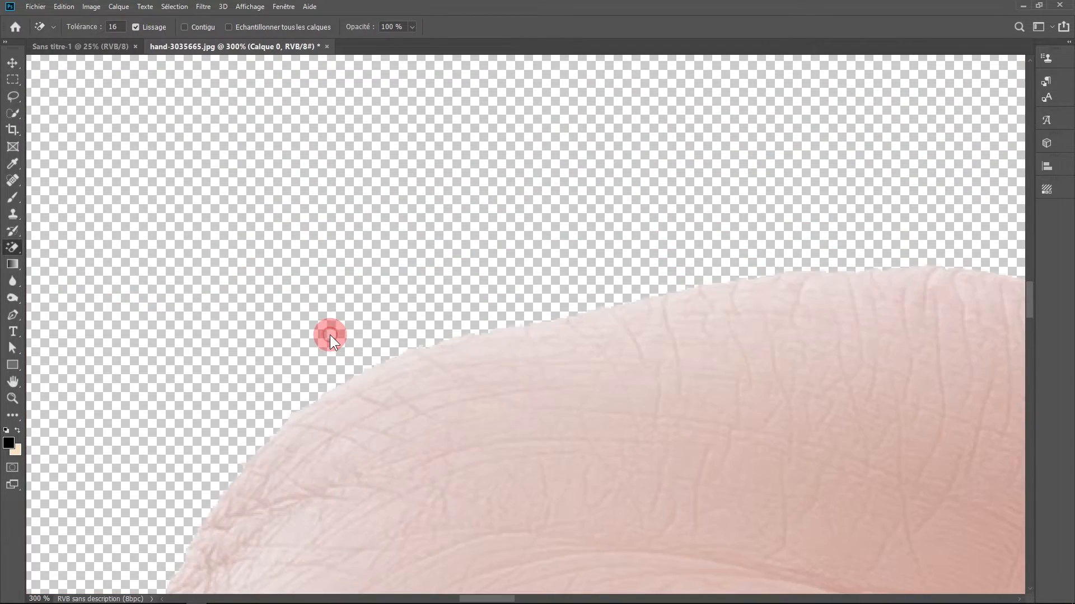
pyautogui.keyDown('alt'); pyautogui.click(518, 445); pyautogui.keyUp('alt')
pyautogui.keyDown('alt'); pyautogui.click(530, 360); pyautogui.keyUp('alt')
pyautogui.moveTo(478, 487); pyautogui.dragTo(419, 451)
pyautogui.keyDown('alt'); pyautogui.click(614, 353); pyautogui.keyUp('alt')
pyautogui.moveTo(614, 352); pyautogui.dragTo(513, 383)
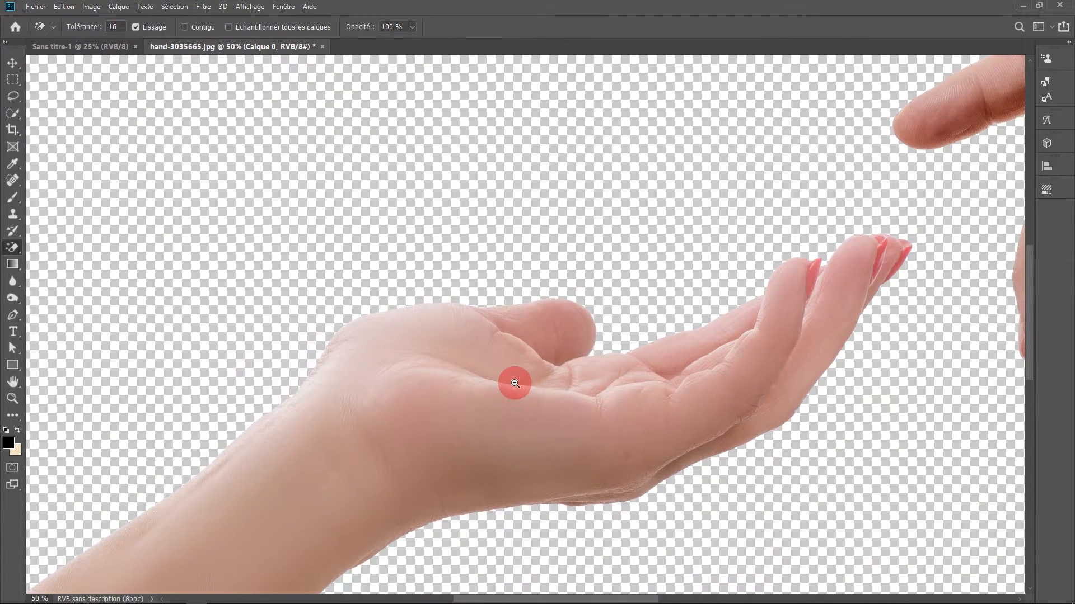
pyautogui.scroll(-1, 515, 383)
pyautogui.moveTo(552, 427)
pyautogui.mouseDown()
pyautogui.moveTo(559, 363)
pyautogui.moveTo(584, 306)
pyautogui.mouseUp()
pyautogui.scroll(-1, 559, 363)
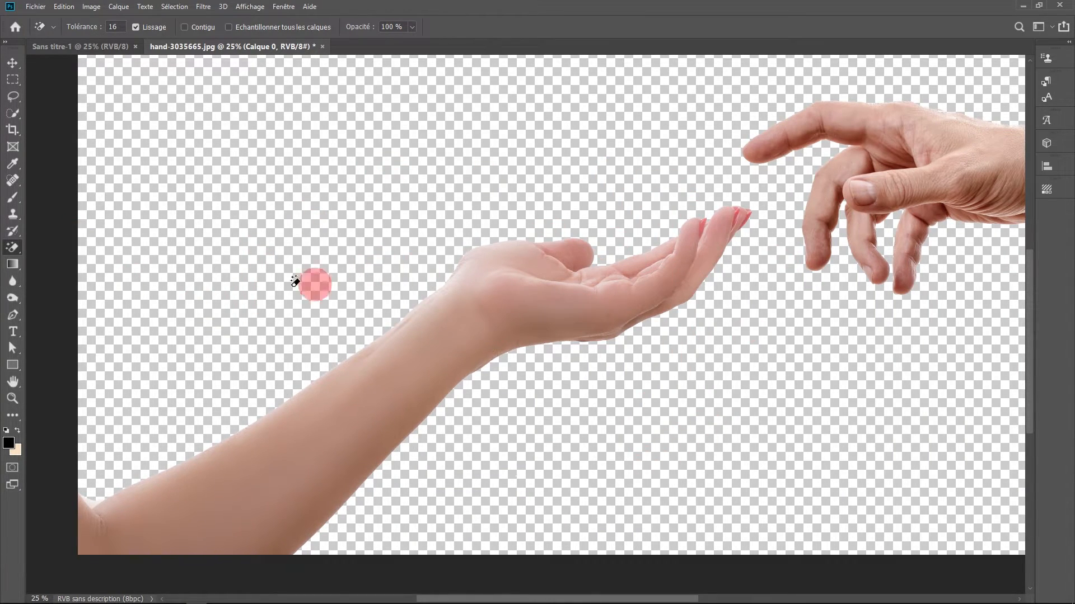
# Draw a freehand Lasso selection around the lower open hand and forearm in the cut-out photo.
pyautogui.click(82, 48)
pyautogui.click(237, 47)
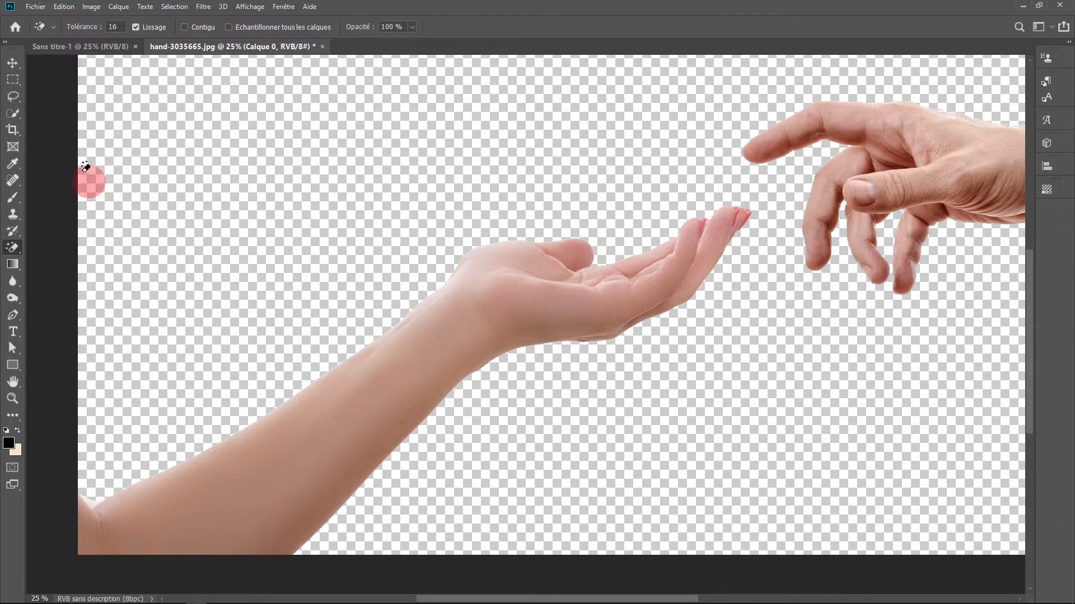
pyautogui.click(13, 96)
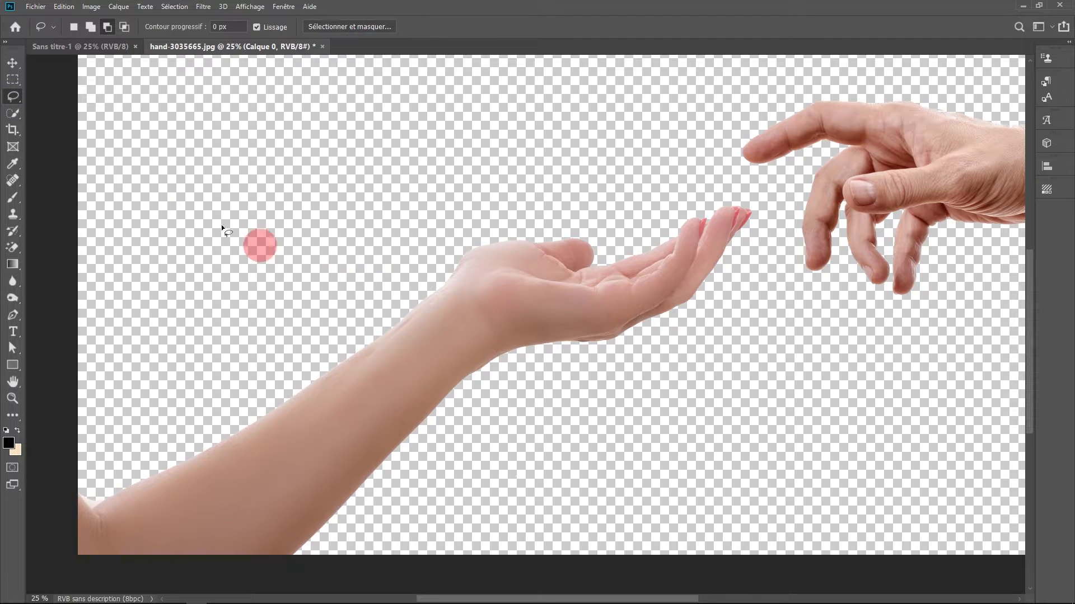
pyautogui.rightClick(13, 96)
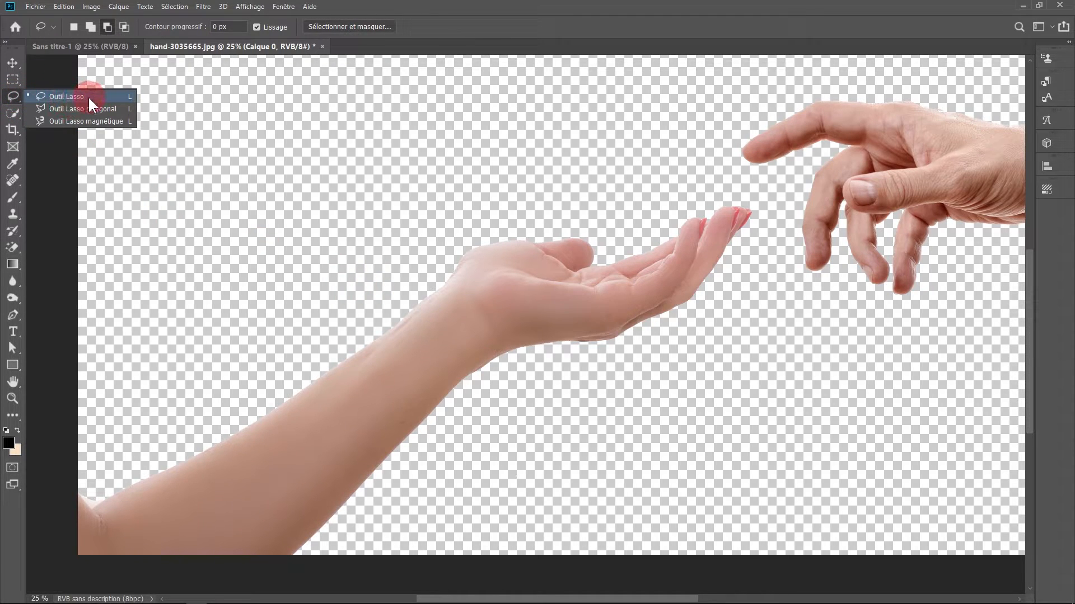
pyautogui.moveTo(72, 439)
pyautogui.mouseDown()
pyautogui.moveTo(202, 401)
pyautogui.moveTo(384, 263)
pyautogui.moveTo(468, 217)
pyautogui.moveTo(642, 182)
pyautogui.moveTo(744, 181)
pyautogui.moveTo(768, 193)
pyautogui.moveTo(779, 241)
pyautogui.moveTo(733, 339)
pyautogui.moveTo(504, 438)
pyautogui.moveTo(353, 567)
pyautogui.moveTo(290, 597)
pyautogui.moveTo(60, 592)
pyautogui.moveTo(70, 436)
pyautogui.mouseUp()
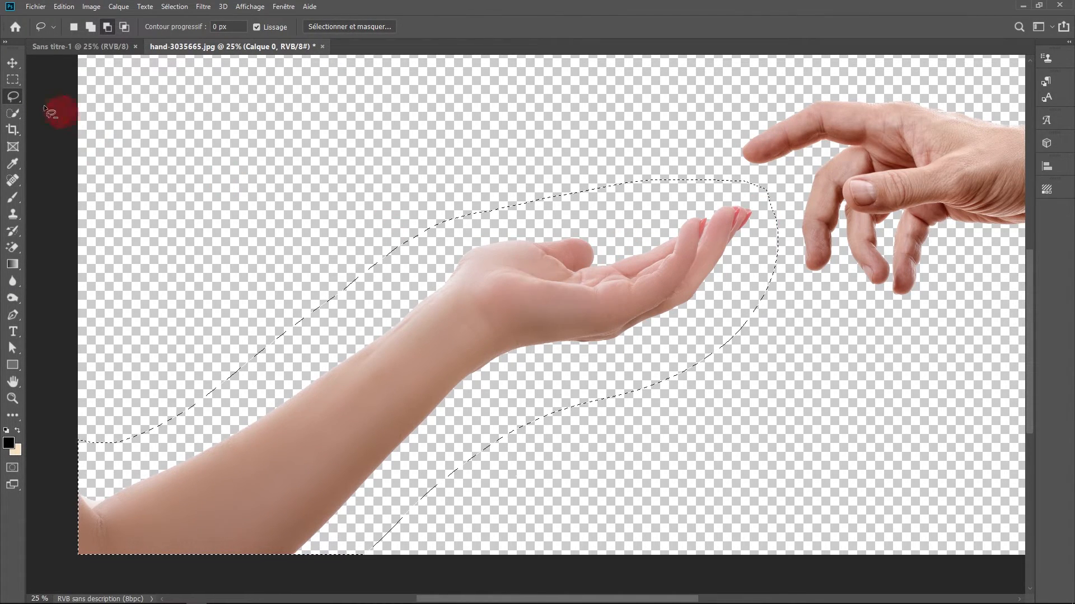
# Move the selected open hand into the Sans titre-1 document, with the forearm running off the page's left edge.
pyautogui.click(11, 62)
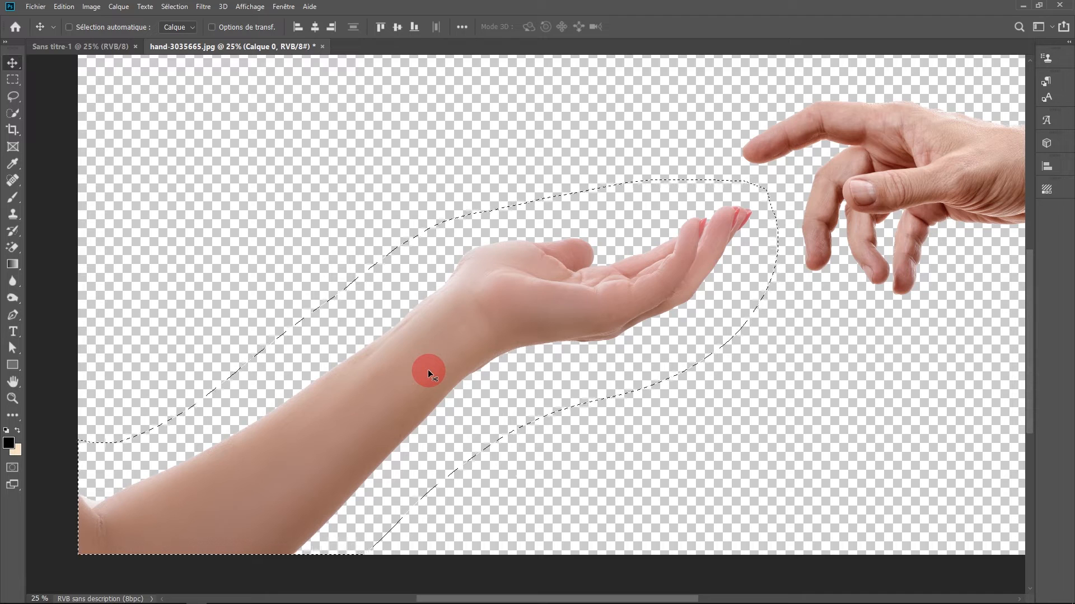
pyautogui.moveTo(428, 369); pyautogui.dragTo(183, 129)
pyautogui.moveTo(300, 199); pyautogui.dragTo(441, 359)
pyautogui.moveTo(566, 311); pyautogui.dragTo(491, 336)
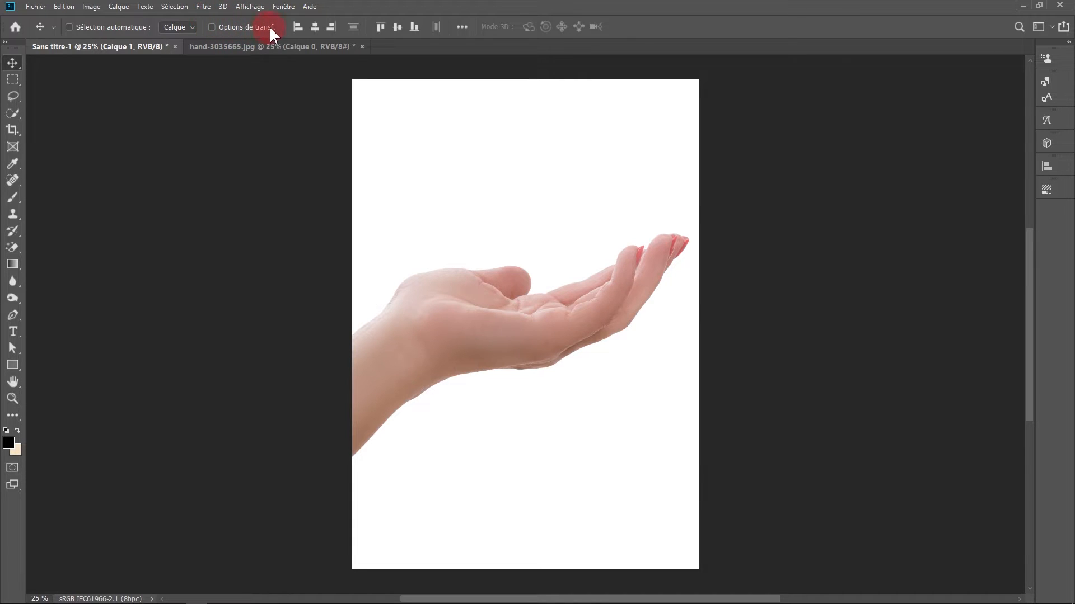
# Show the transform controls, scale the hand to about 71.44 % and place it across the lower half of the page.
pyautogui.click(213, 27)
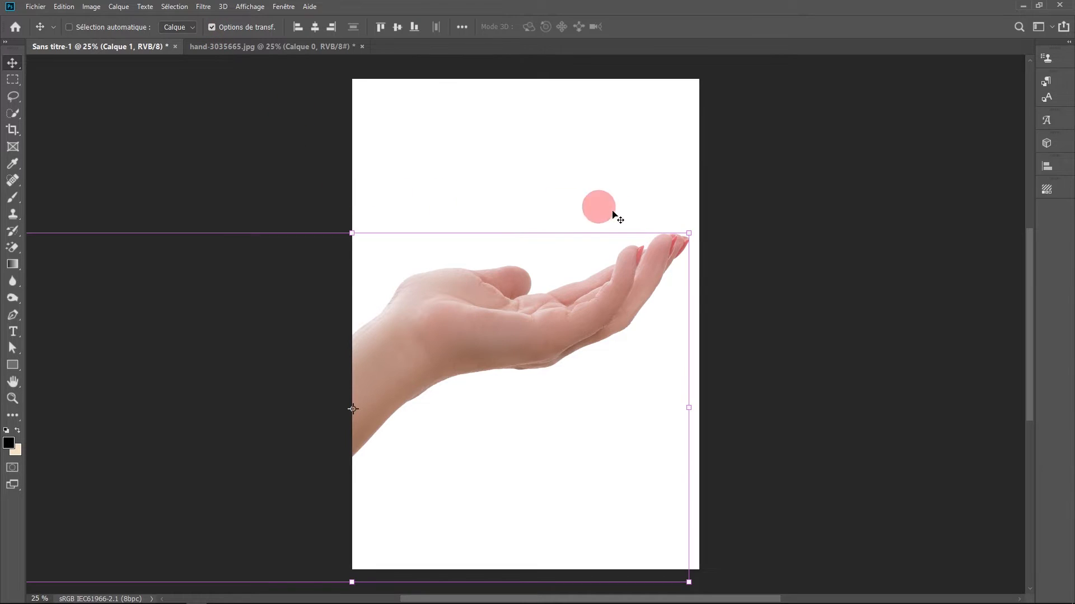
pyautogui.hscroll(-2, 359, 468)
pyautogui.scroll(-1, 360, 468)
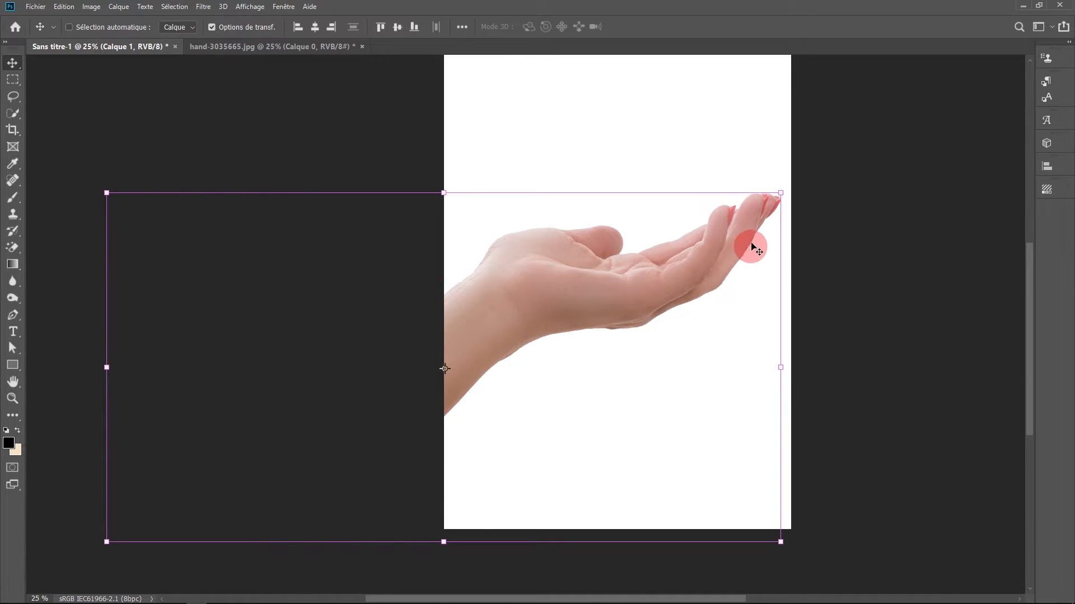
pyautogui.moveTo(783, 192); pyautogui.dragTo(553, 336)
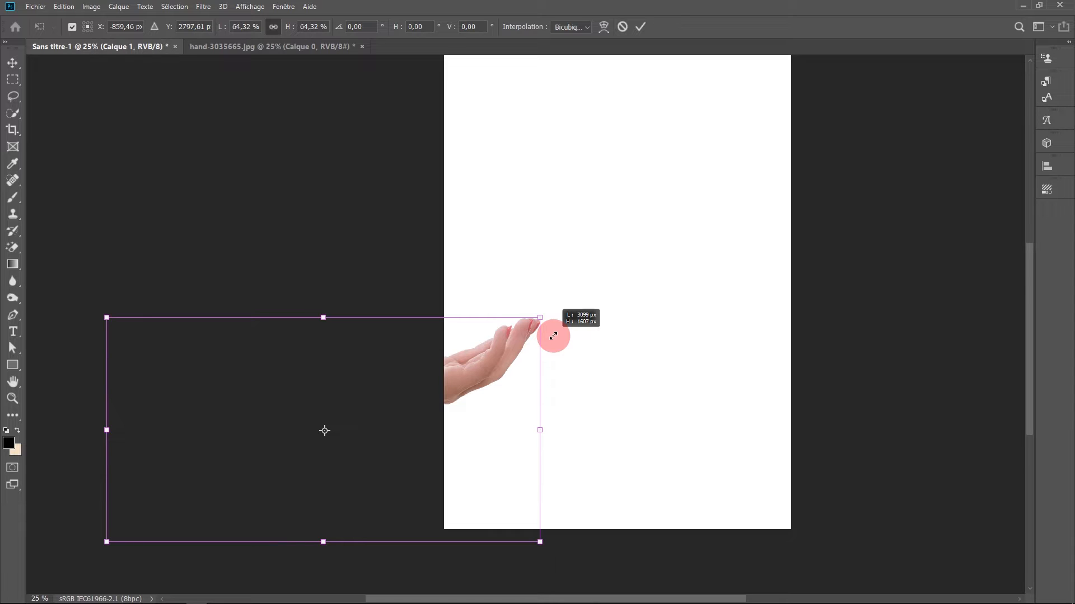
pyautogui.moveTo(553, 336); pyautogui.dragTo(593, 296)
pyautogui.moveTo(496, 364); pyautogui.dragTo(666, 307)
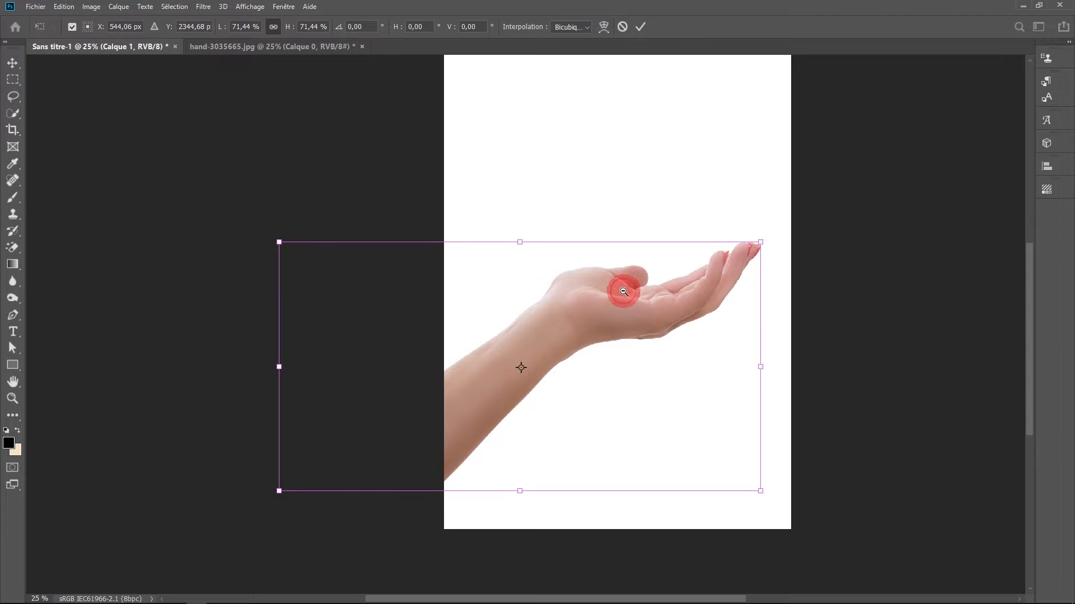
# Shift the hand to about X 484 px, Y 2375 px, apply the transformation and hide the transform controls.
pyautogui.hotkey('ctrl', '-')
pyautogui.moveTo(534, 342)
pyautogui.mouseDown()
pyautogui.moveTo(548, 320)
pyautogui.moveTo(536, 310)
pyautogui.moveTo(530, 335)
pyautogui.mouseUp()
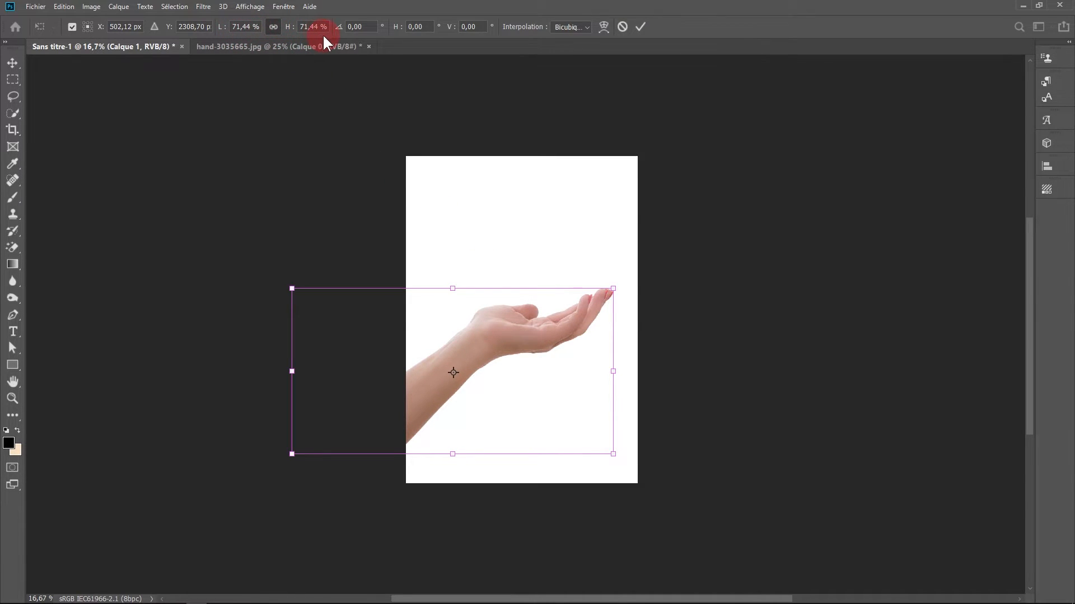
pyautogui.moveTo(547, 342); pyautogui.dragTo(543, 346)
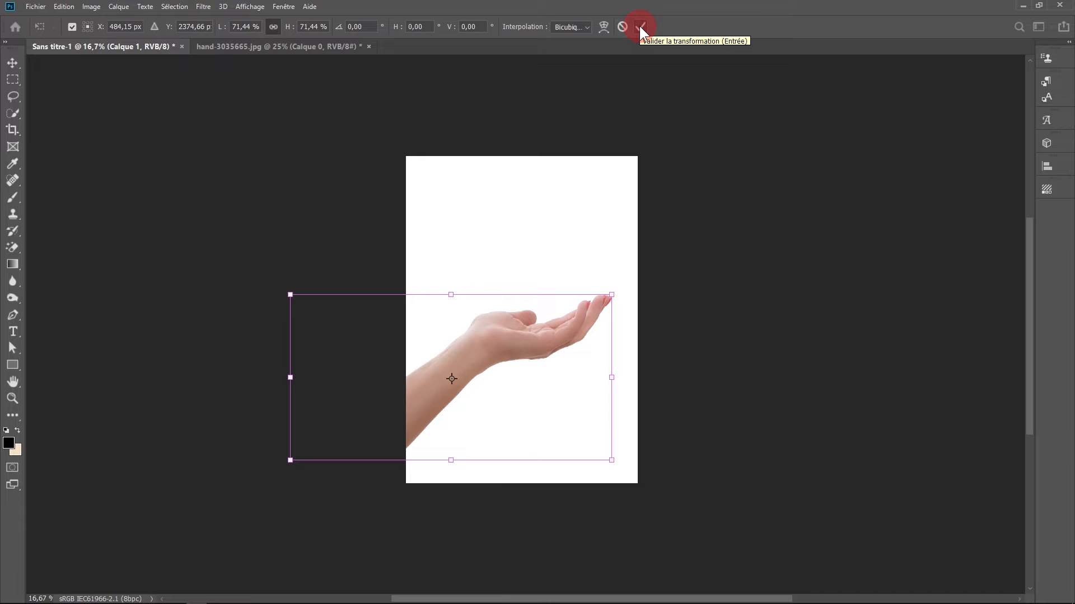
pyautogui.click(645, 278)
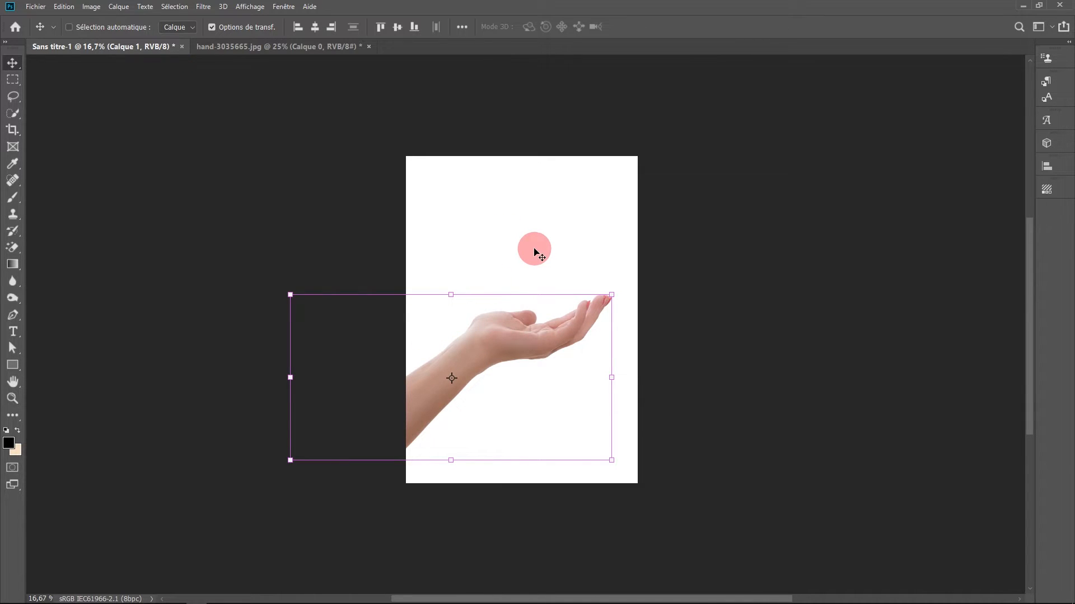
pyautogui.click(241, 30)
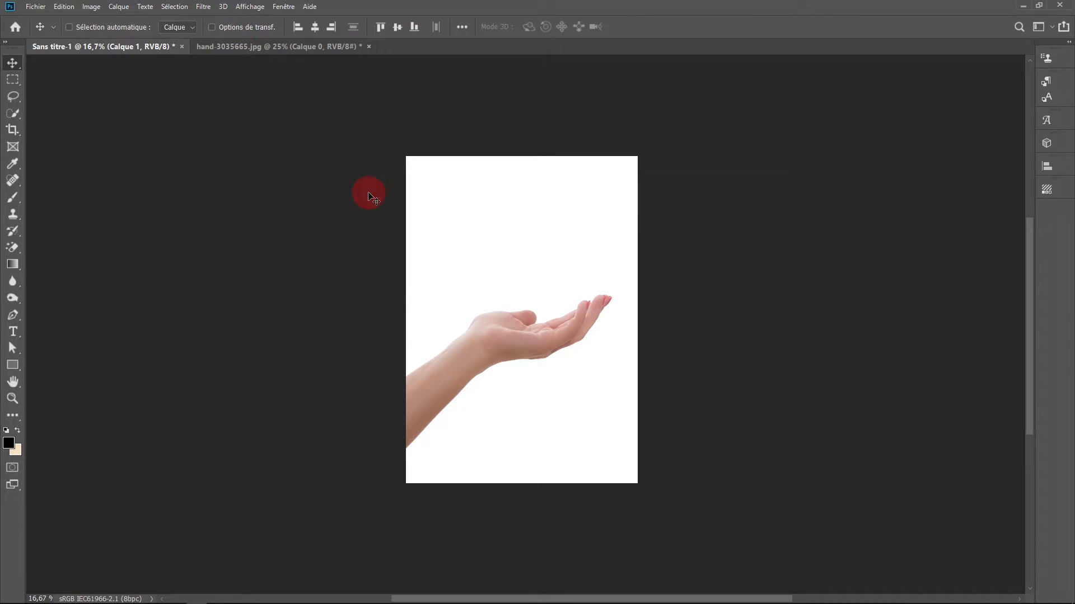
# Close hand-3035665.jpg without saving its changes.
pyautogui.scroll(1, 439, 259)
pyautogui.moveTo(563, 383); pyautogui.dragTo(554, 381)
pyautogui.click(276, 47)
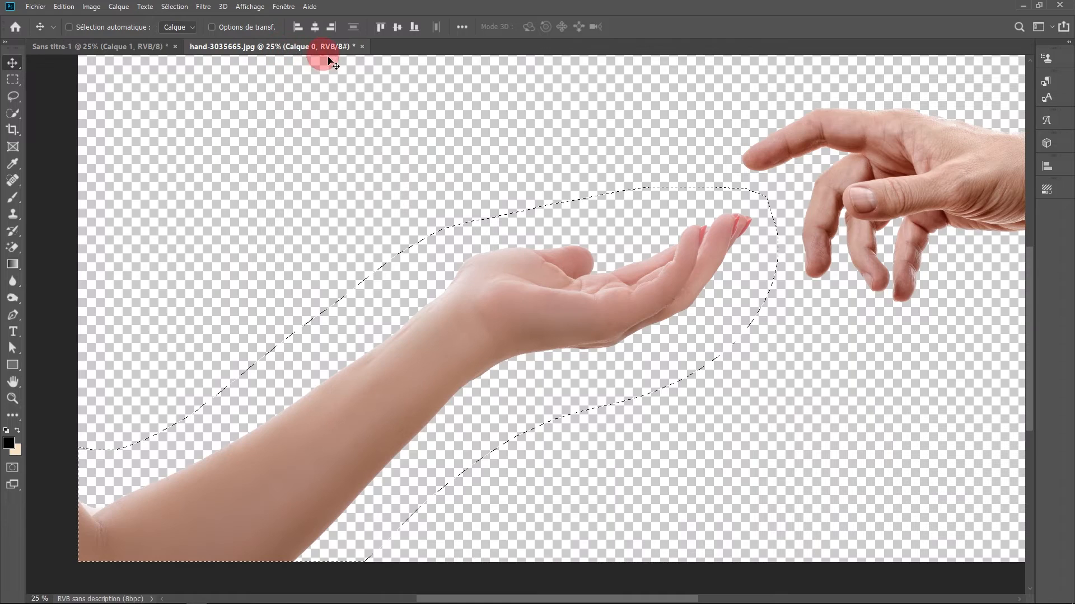
pyautogui.click(362, 47)
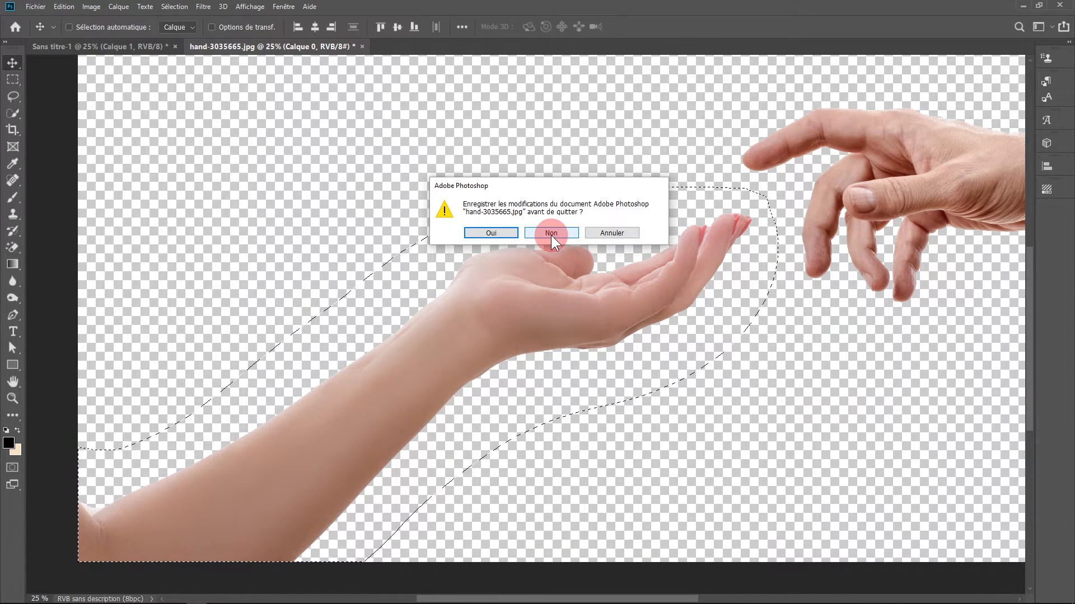
pyautogui.click(551, 234)
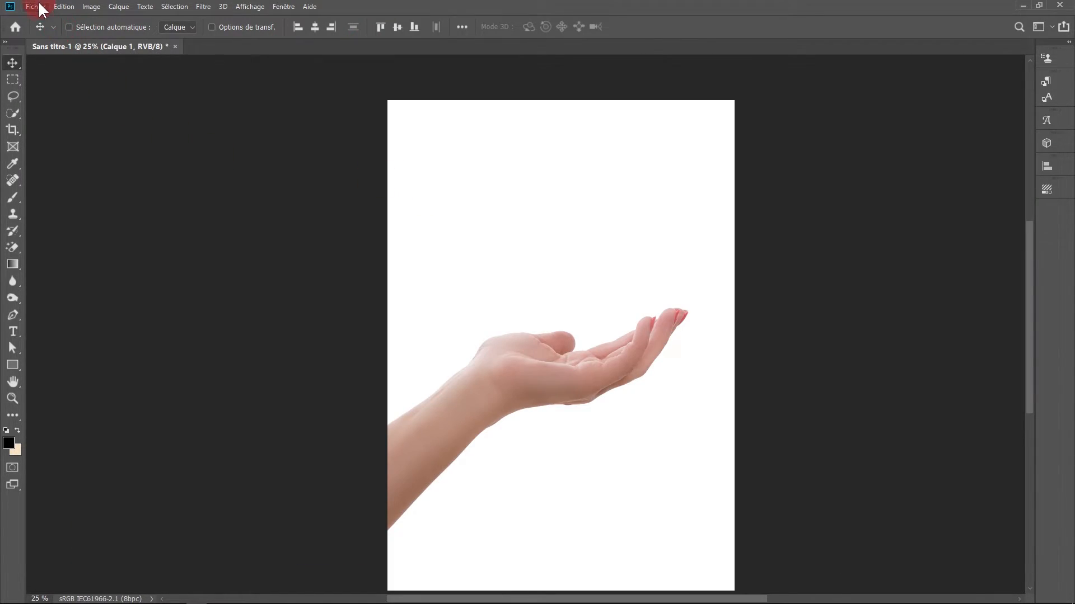
# Open the photo hummingbird-2139279.jpg and enlarge it to 50 %.
pyautogui.click(35, 7)
pyautogui.click(44, 30)
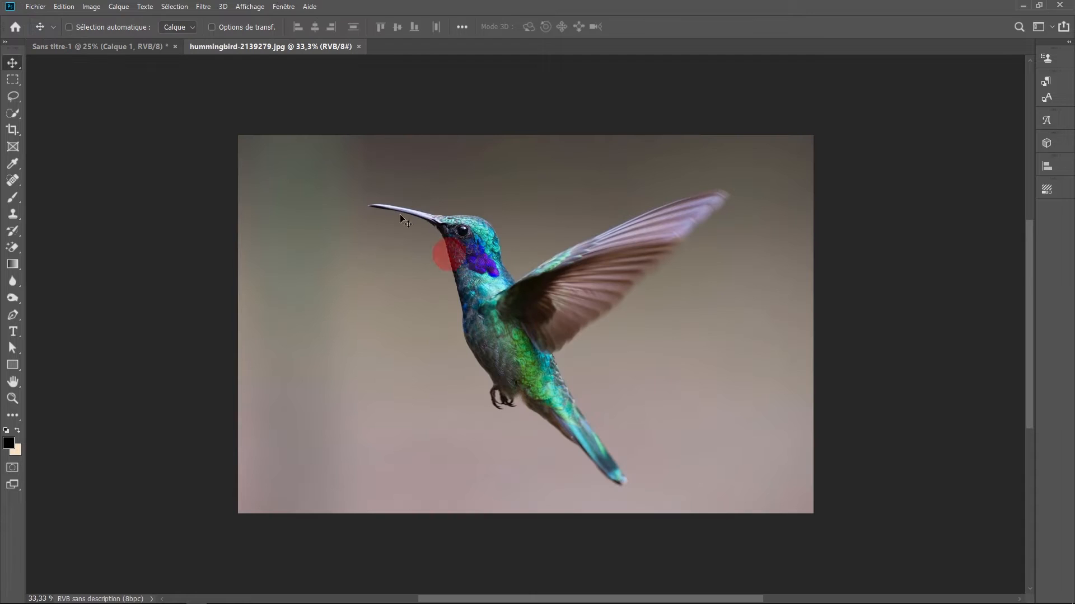
pyautogui.hotkey('ctrl', '+')
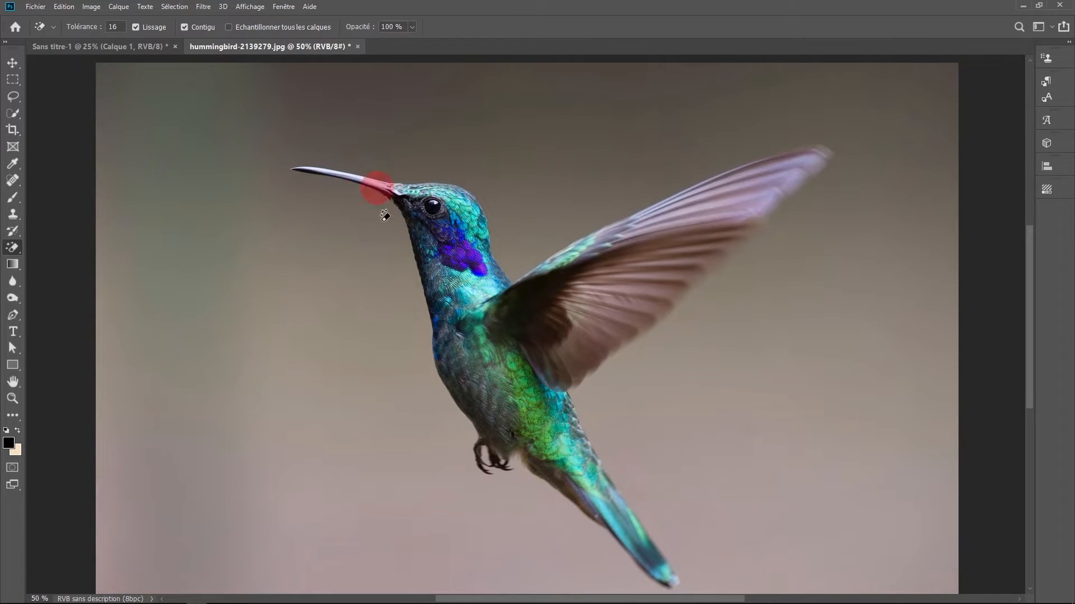
# Choose the standard Pen tool (Outil Plume) and set its mode to Path (Tracé).
pyautogui.click(12, 316)
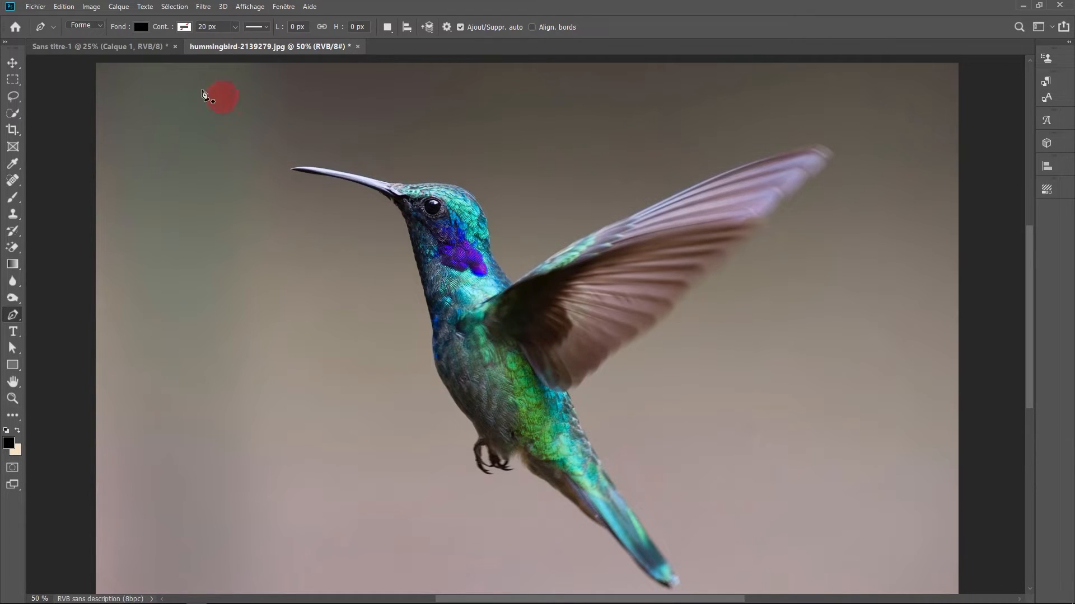
pyautogui.click(12, 314)
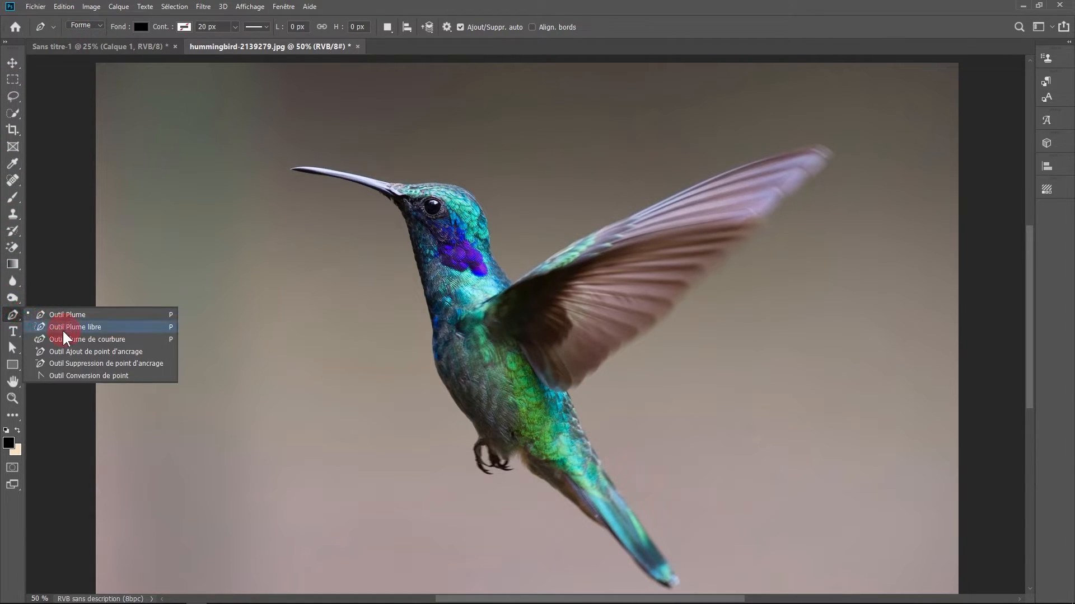
pyautogui.click(59, 314)
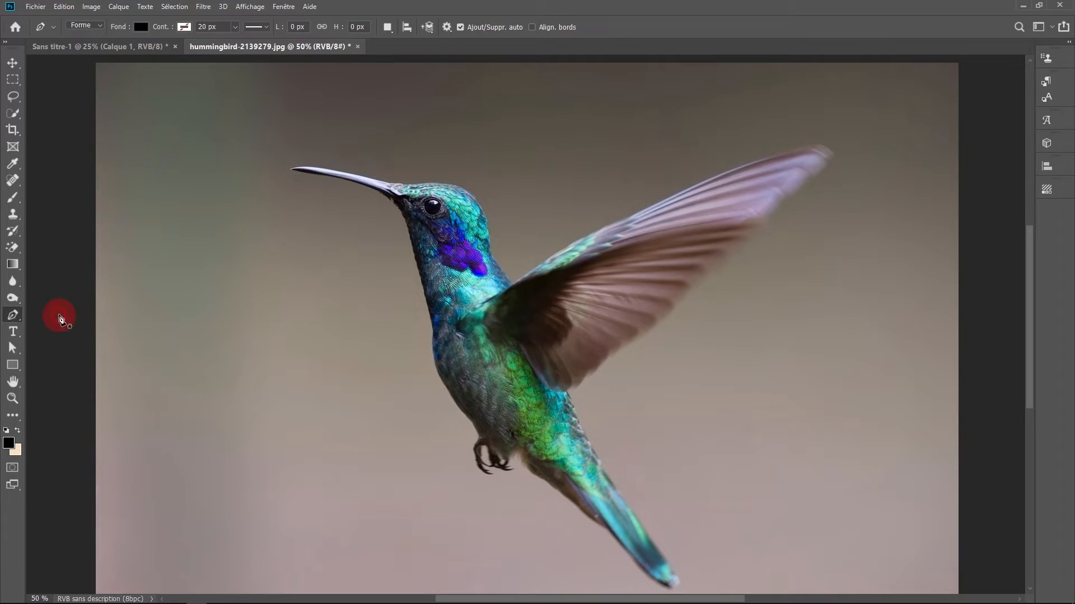
pyautogui.click(99, 32)
pyautogui.click(90, 48)
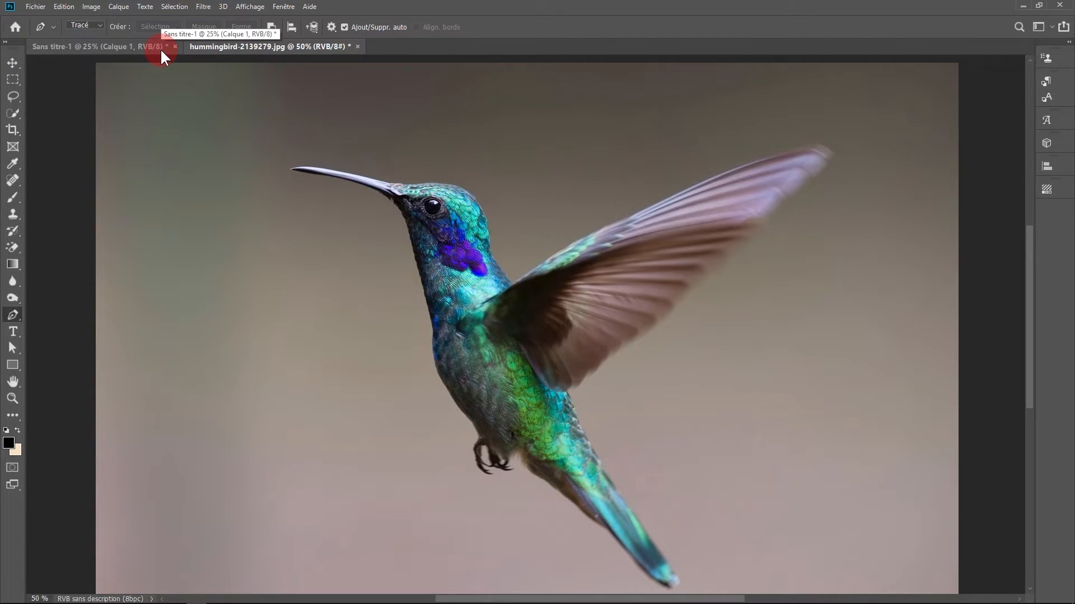
# Display the Paths (Tracés) panel, create a new empty path and move the panel clear of the bird's head and beak.
pyautogui.click(280, 6)
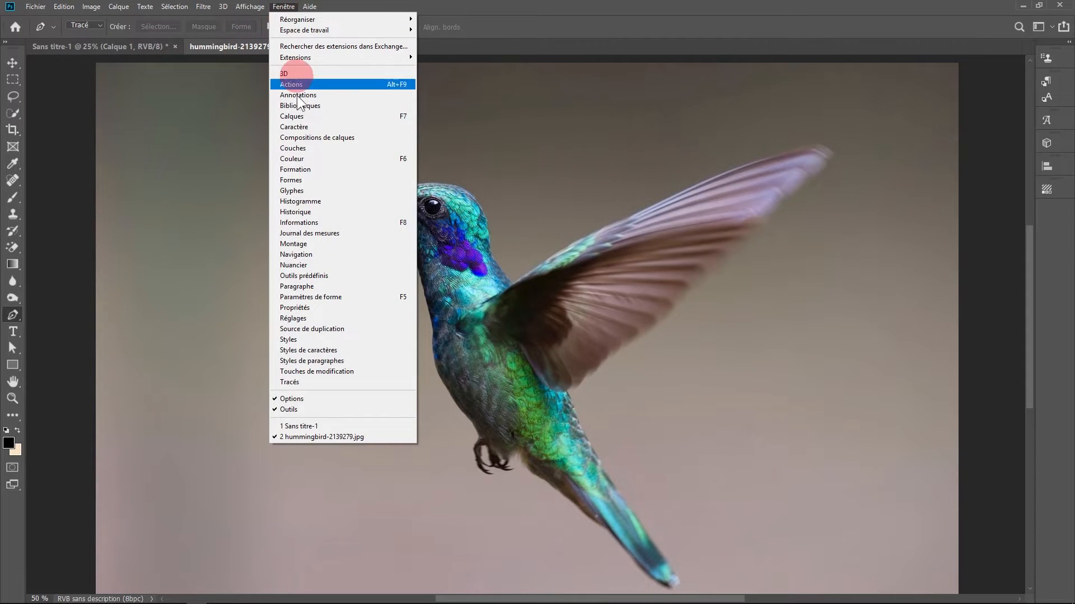
pyautogui.click(314, 383)
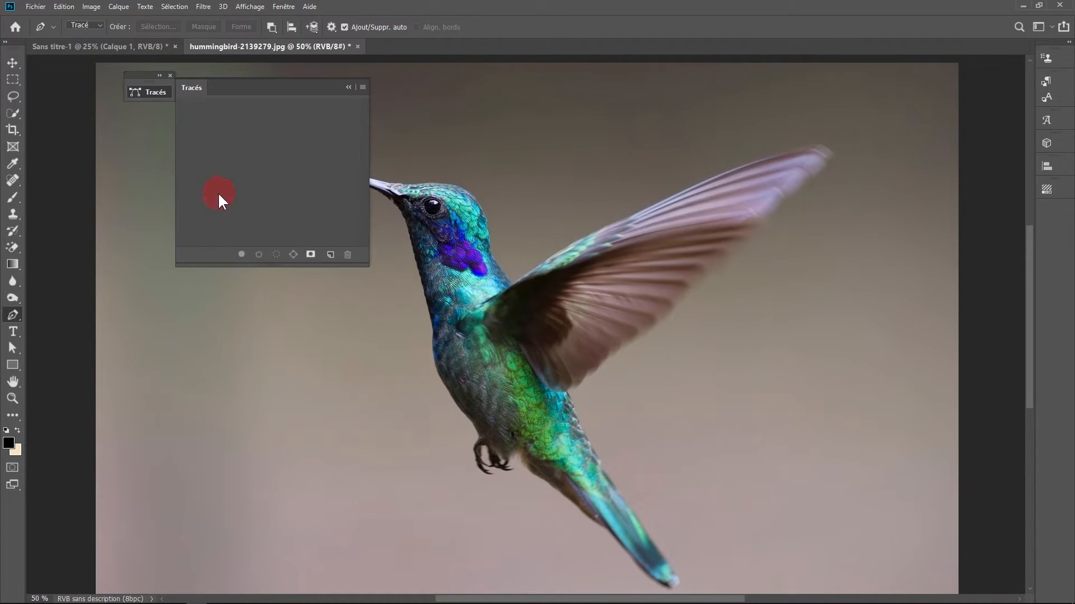
pyautogui.moveTo(284, 86); pyautogui.dragTo(288, 144)
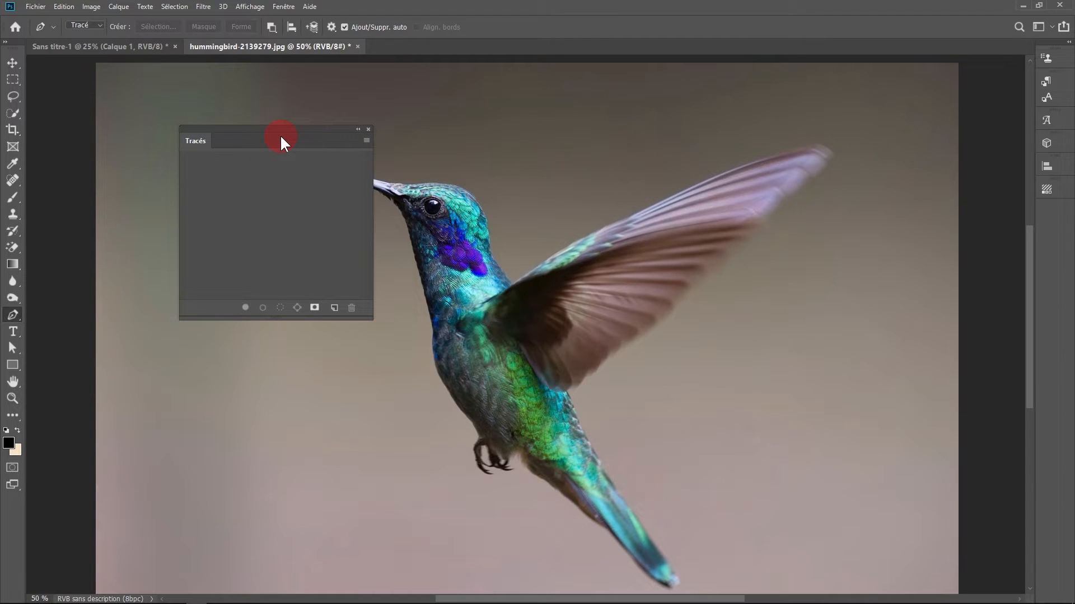
pyautogui.moveTo(281, 136); pyautogui.dragTo(220, 156)
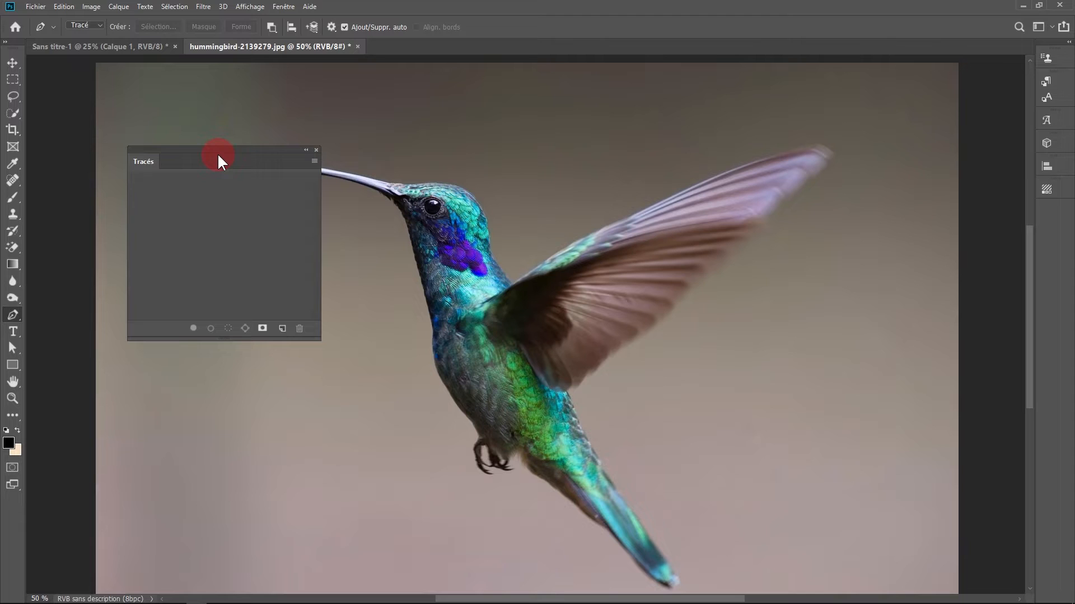
pyautogui.click(281, 330)
pyautogui.click(205, 187)
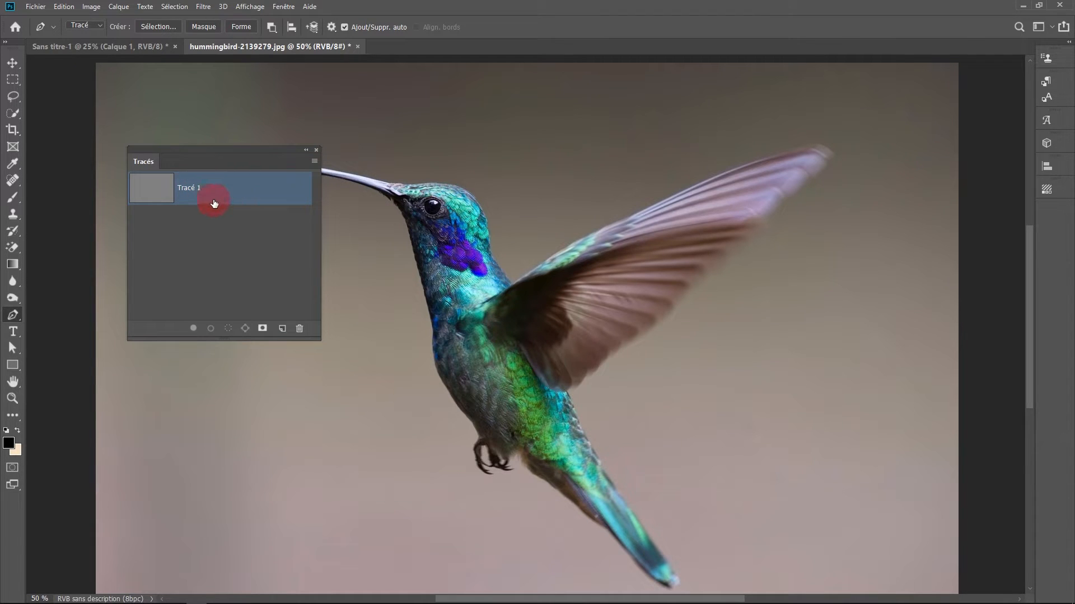
pyautogui.moveTo(194, 151); pyautogui.dragTo(866, 297)
# Trace the upper edge of the beak with curved Pen anchors, from its tip to the forehead.
pyautogui.scroll(4, 366, 187)
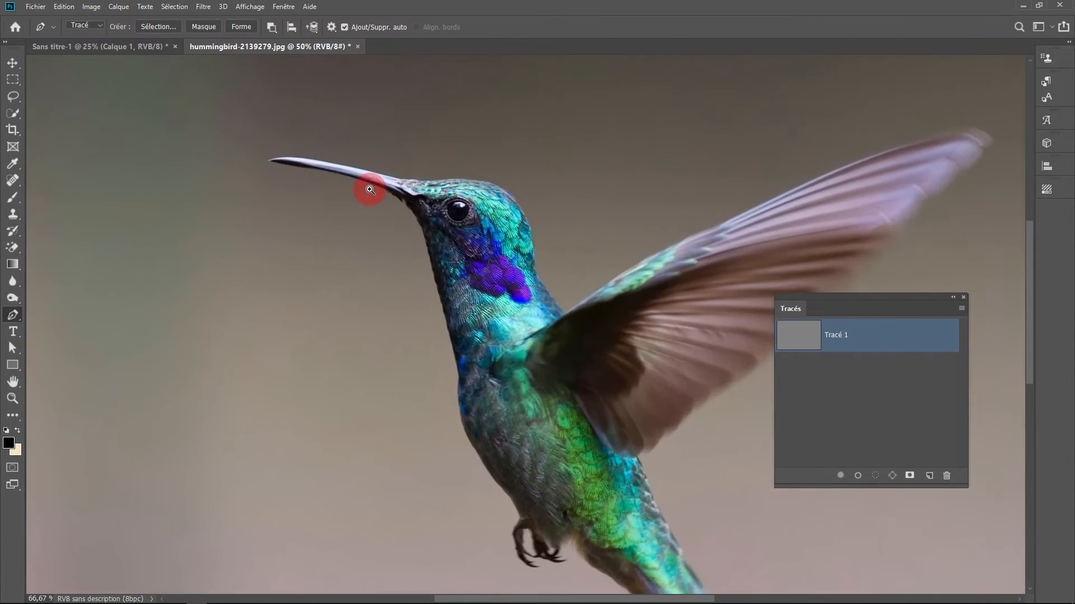
pyautogui.moveTo(372, 187); pyautogui.dragTo(447, 263)
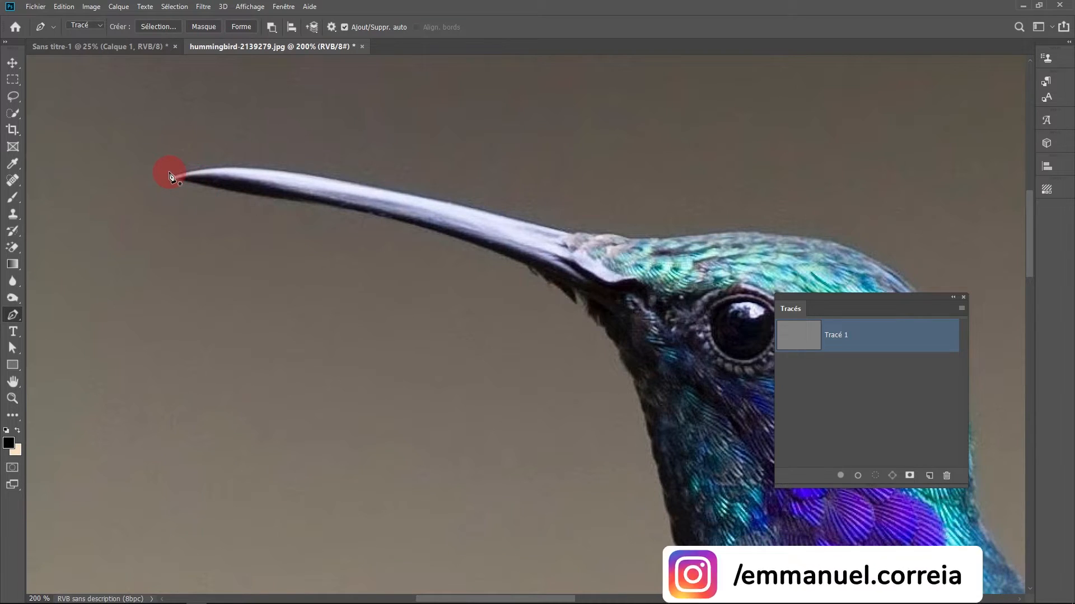
pyautogui.moveTo(173, 180); pyautogui.dragTo(189, 125)
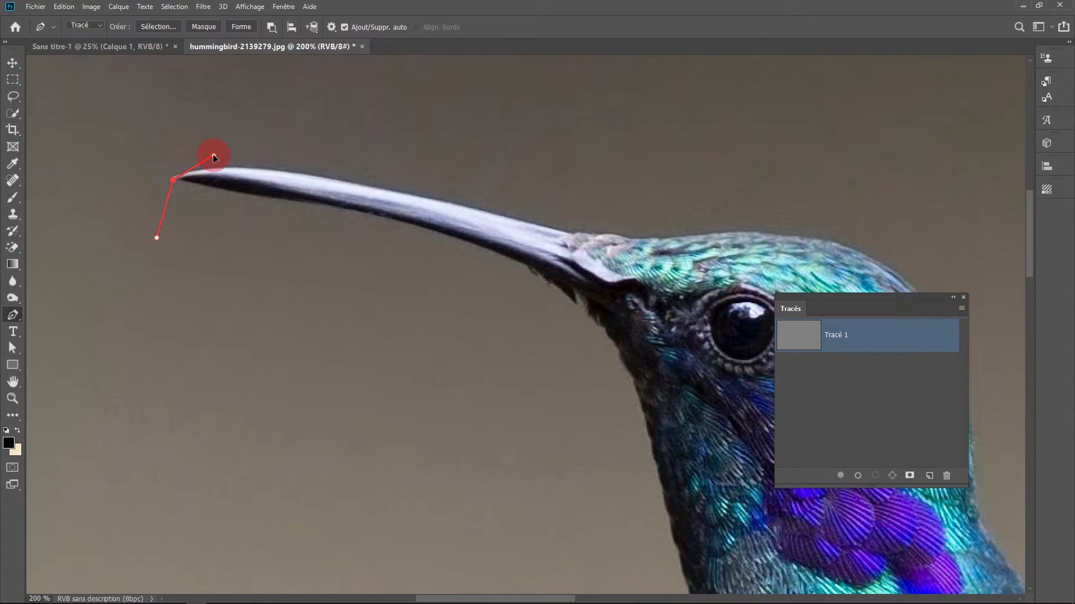
pyautogui.click(284, 170)
pyautogui.scroll(1, 286, 172)
pyautogui.moveTo(556, 225); pyautogui.dragTo(612, 239)
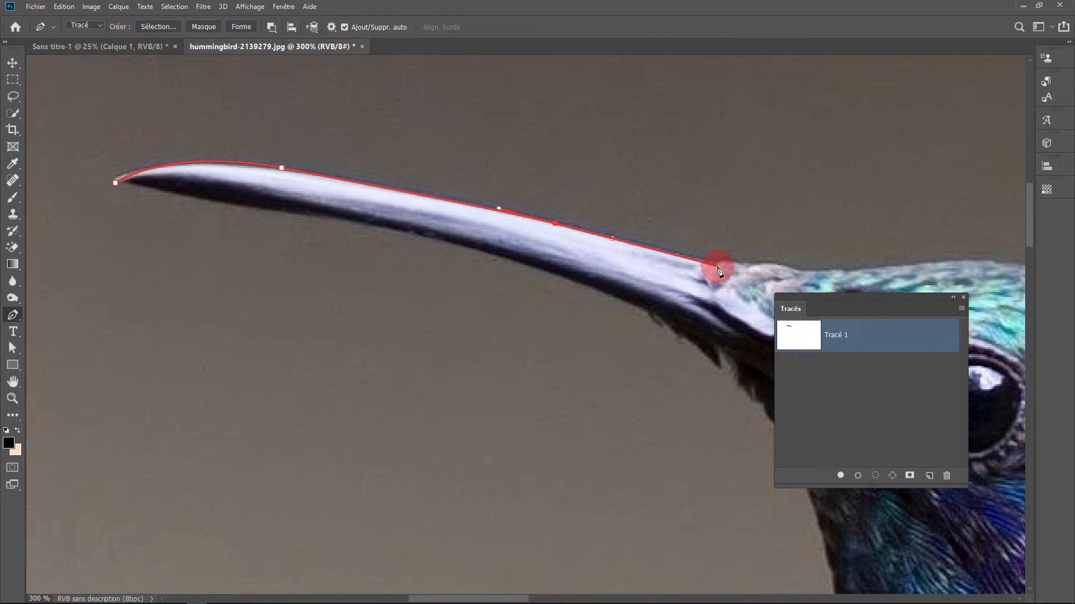
pyautogui.moveTo(717, 266); pyautogui.dragTo(817, 269)
# Continue the Pen path over the crown of the head and down the back of the neck.
pyautogui.press('space')
pyautogui.moveTo(961, 265); pyautogui.dragTo(527, 215)
pyautogui.moveTo(613, 218); pyautogui.dragTo(696, 232)
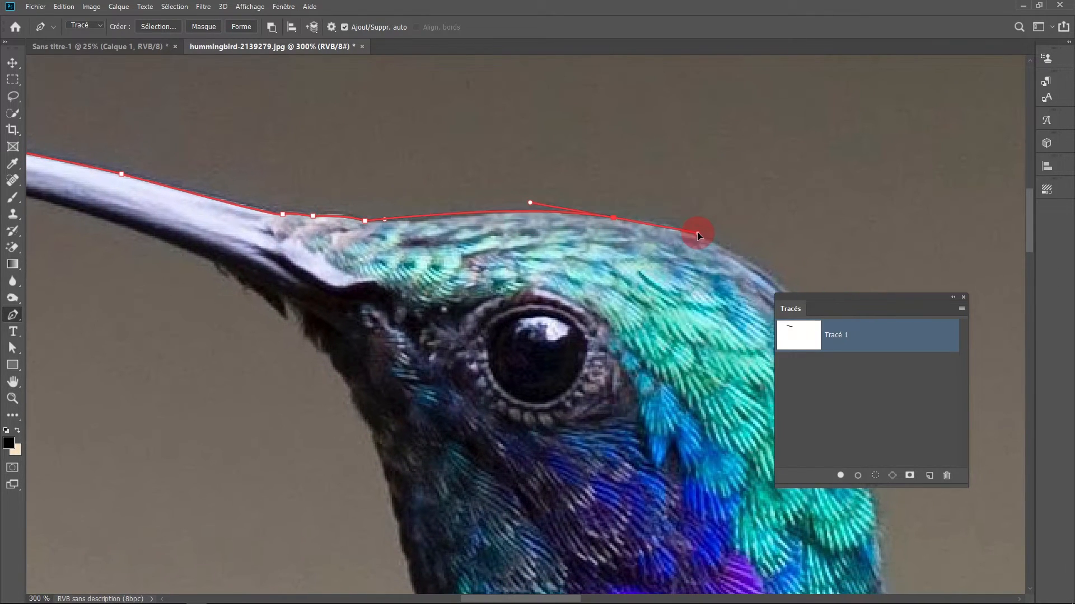
pyautogui.press('space')
pyautogui.moveTo(727, 269); pyautogui.dragTo(478, 119)
pyautogui.moveTo(612, 276); pyautogui.dragTo(650, 423)
pyautogui.moveTo(650, 422); pyautogui.dragTo(631, 377)
pyautogui.moveTo(633, 453); pyautogui.dragTo(663, 502)
# Extend the Pen path along the upper edge of the wing to its tip.
pyautogui.moveTo(750, 585); pyautogui.dragTo(502, 430)
pyautogui.moveTo(503, 430); pyautogui.dragTo(521, 390)
pyautogui.moveTo(859, 167); pyautogui.dragTo(941, 124)
pyautogui.moveTo(896, 146); pyautogui.dragTo(281, 365)
pyautogui.moveTo(704, 171); pyautogui.dragTo(272, 302)
pyautogui.moveTo(261, 258); pyautogui.dragTo(379, 222)
pyautogui.moveTo(564, 173); pyautogui.dragTo(661, 191)
# Trace around the wing tip and back along the wing's lower feather edge to the body.
pyautogui.moveTo(711, 239); pyautogui.dragTo(667, 295)
pyautogui.moveTo(562, 384); pyautogui.dragTo(542, 406)
pyautogui.moveTo(420, 501); pyautogui.dragTo(401, 516)
pyautogui.moveTo(400, 496); pyautogui.dragTo(507, 208)
pyautogui.moveTo(420, 327); pyautogui.dragTo(402, 343)
pyautogui.moveTo(369, 370); pyautogui.dragTo(504, 201)
pyautogui.moveTo(319, 430); pyautogui.dragTo(298, 454)
pyautogui.moveTo(291, 459); pyautogui.dragTo(643, 162)
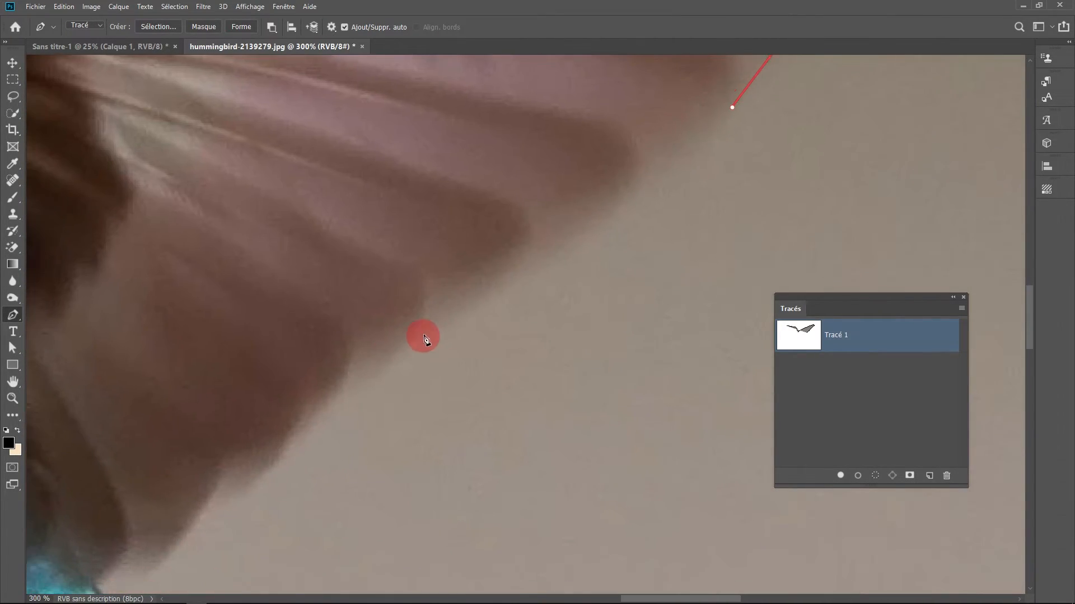
pyautogui.moveTo(385, 377); pyautogui.dragTo(365, 393)
pyautogui.moveTo(369, 392); pyautogui.dragTo(702, 95)
pyautogui.moveTo(580, 205); pyautogui.dragTo(554, 217)
pyautogui.moveTo(502, 274); pyautogui.dragTo(470, 293)
pyautogui.click(428, 307)
# Continue the Pen path from the wing's lower edge down the back of the tail and around the tail tip.
pyautogui.moveTo(503, 514); pyautogui.dragTo(420, 163)
pyautogui.moveTo(450, 230); pyautogui.dragTo(472, 272)
pyautogui.click(531, 381)
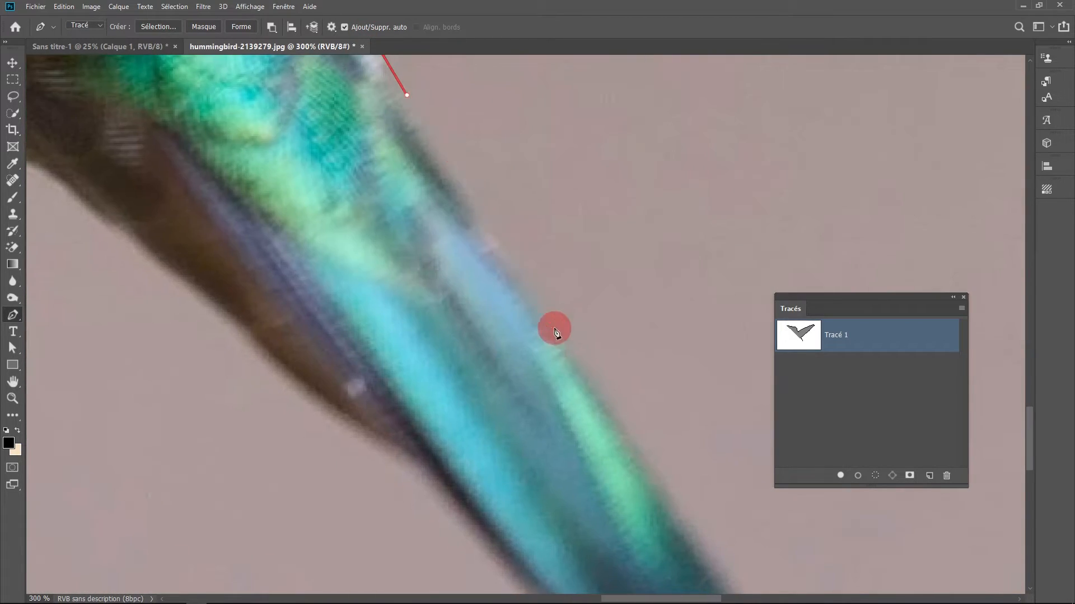
pyautogui.moveTo(556, 332); pyautogui.dragTo(360, 60)
pyautogui.click(597, 391)
pyautogui.moveTo(660, 492); pyautogui.dragTo(667, 512)
pyautogui.moveTo(537, 533); pyautogui.dragTo(465, 477)
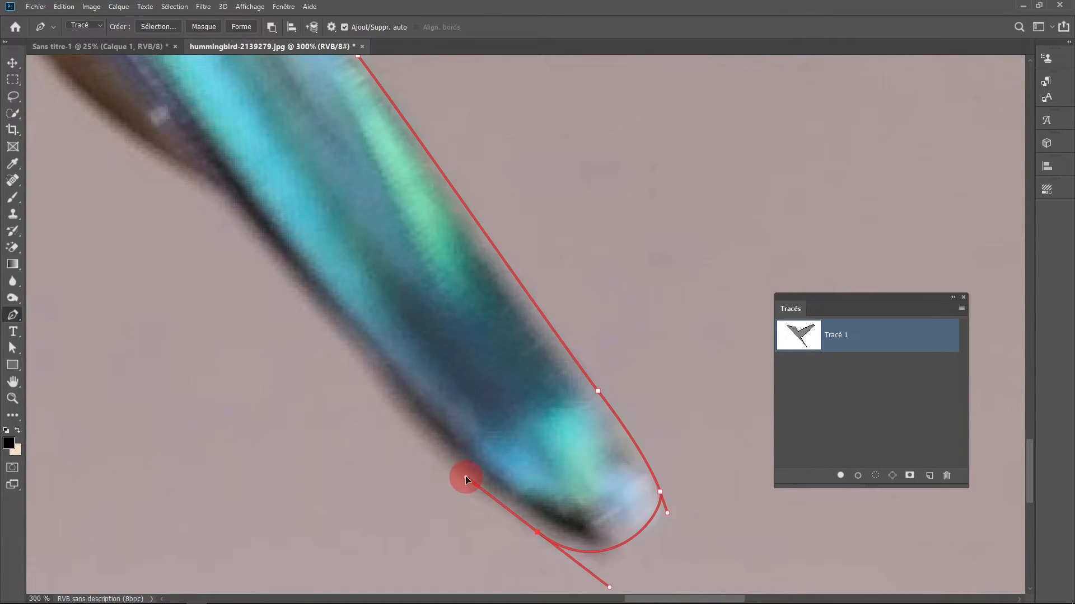
# Trace the underside of the tail and lower belly with the Pen, up to the notch beside the feet.
pyautogui.click(250, 242)
pyautogui.moveTo(250, 241); pyautogui.dragTo(570, 398)
pyautogui.click(395, 250)
pyautogui.click(314, 166)
pyautogui.click(366, 240)
pyautogui.moveTo(269, 132); pyautogui.dragTo(304, 143)
pyautogui.click(312, 162)
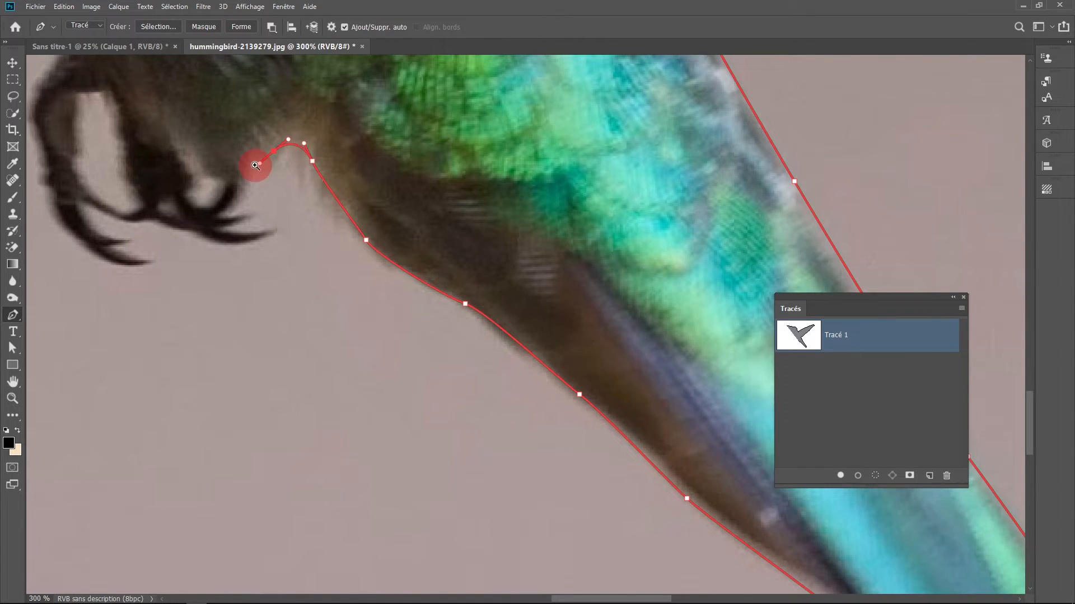
# Trace around the claws and feet with short curved Pen anchors until the path reaches the belly.
pyautogui.scroll(2, 255, 165)
pyautogui.click(228, 222)
pyautogui.moveTo(208, 267); pyautogui.dragTo(325, 268)
pyautogui.moveTo(164, 284); pyautogui.dragTo(76, 256)
pyautogui.moveTo(45, 259); pyautogui.dragTo(30, 256)
pyautogui.moveTo(42, 258); pyautogui.dragTo(203, 300)
pyautogui.moveTo(134, 273); pyautogui.dragTo(126, 267)
pyautogui.moveTo(134, 301); pyautogui.dragTo(146, 312)
pyautogui.moveTo(209, 332); pyautogui.dragTo(179, 348)
pyautogui.moveTo(246, 365); pyautogui.dragTo(182, 379)
pyautogui.moveTo(150, 355); pyautogui.dragTo(129, 344)
pyautogui.moveTo(78, 279); pyautogui.dragTo(73, 260)
# Extend the Pen path from the feet up along the belly feathers to the lower breast.
pyautogui.moveTo(180, 306); pyautogui.dragTo(358, 386)
pyautogui.moveTo(368, 266); pyautogui.dragTo(434, 564)
pyautogui.moveTo(390, 358); pyautogui.dragTo(367, 283)
pyautogui.moveTo(362, 246); pyautogui.dragTo(353, 193)
pyautogui.moveTo(345, 166); pyautogui.dragTo(381, 342)
pyautogui.moveTo(364, 290); pyautogui.dragTo(360, 257)
pyautogui.moveTo(347, 218); pyautogui.dragTo(341, 193)
pyautogui.moveTo(338, 164); pyautogui.dragTo(372, 285)
# Continue the Pen path up the breast and front of the neck to the throat below the beak.
pyautogui.moveTo(360, 239); pyautogui.dragTo(355, 219)
pyautogui.moveTo(347, 197); pyautogui.dragTo(337, 186)
pyautogui.moveTo(333, 150); pyautogui.dragTo(334, 141)
pyautogui.moveTo(324, 107); pyautogui.dragTo(316, 93)
pyautogui.moveTo(317, 93); pyautogui.dragTo(354, 367)
pyautogui.moveTo(346, 250); pyautogui.dragTo(403, 472)
pyautogui.moveTo(364, 389); pyautogui.dragTo(343, 353)
pyautogui.moveTo(252, 256); pyautogui.dragTo(224, 232)
# Trace the lower edge of the beak to its tip and close the hummingbird path on its starting anchor.
pyautogui.moveTo(223, 231); pyautogui.dragTo(444, 399)
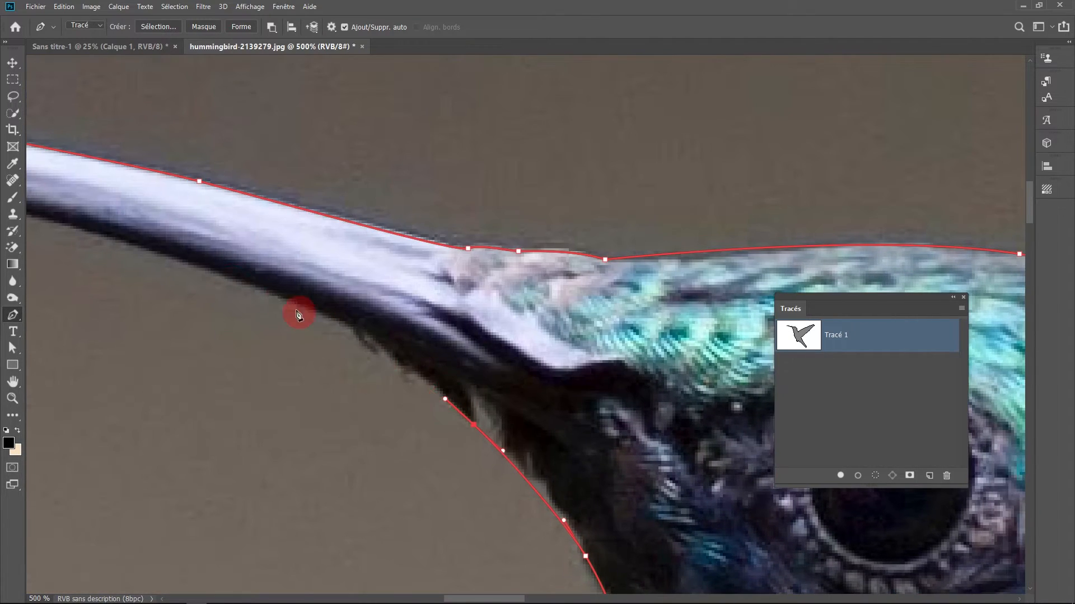
pyautogui.moveTo(278, 298); pyautogui.dragTo(198, 268)
pyautogui.moveTo(199, 267); pyautogui.dragTo(644, 411)
pyautogui.moveTo(352, 333); pyautogui.dragTo(261, 315)
pyautogui.moveTo(260, 315); pyautogui.dragTo(520, 402)
pyautogui.click(329, 374)
pyautogui.click(168, 345)
pyautogui.scroll(-4, 343, 439)
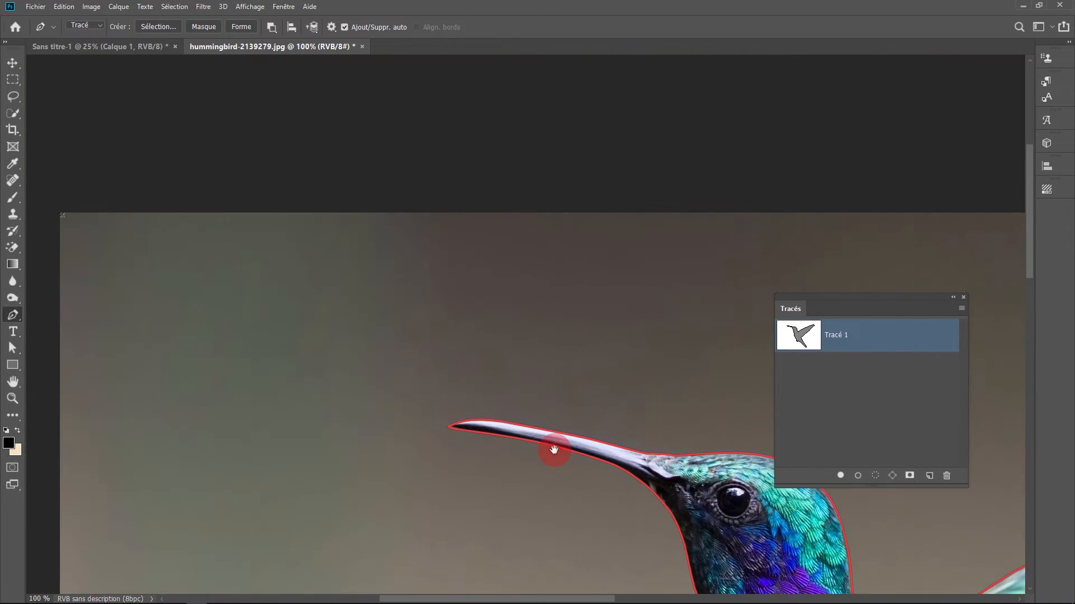
pyautogui.moveTo(554, 450); pyautogui.dragTo(295, 297)
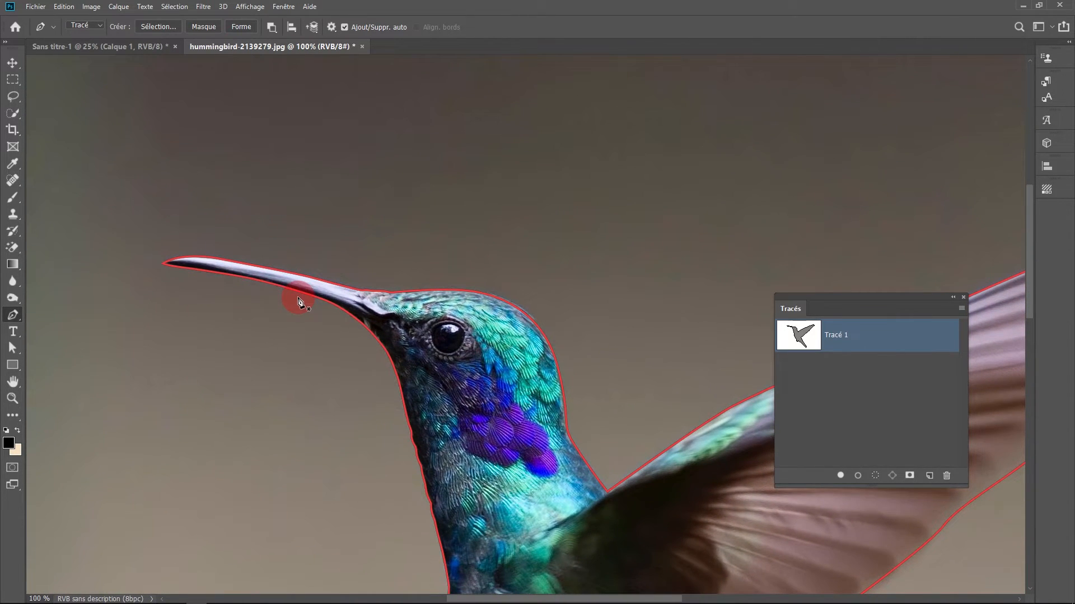
# Select the whole hummingbird path with the Path Selection tool and set its path operation to Associer des formes.
pyautogui.click(272, 26)
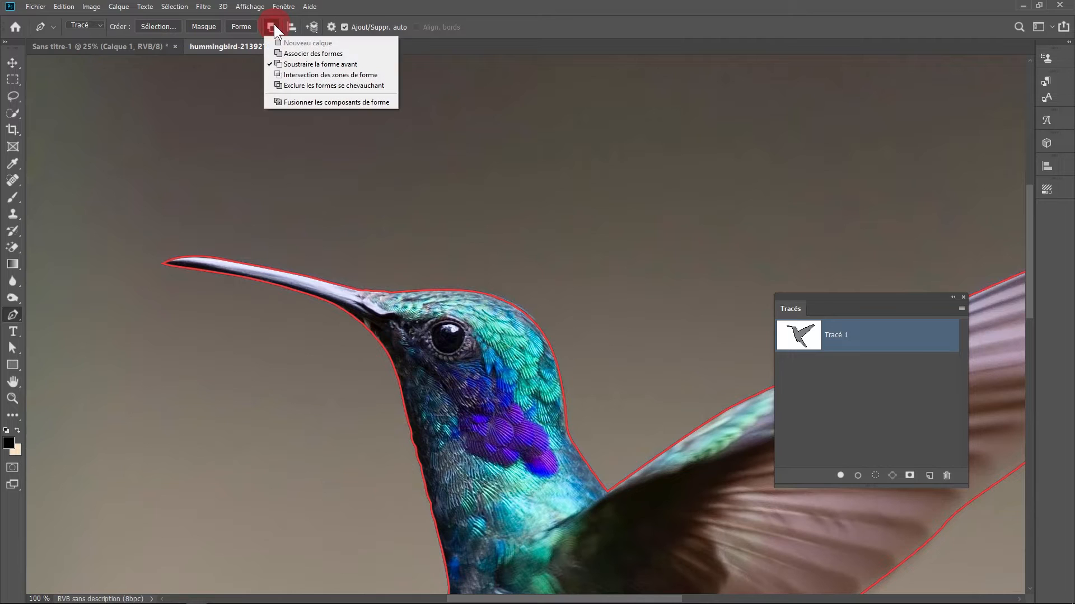
pyautogui.click(15, 364)
pyautogui.click(10, 349)
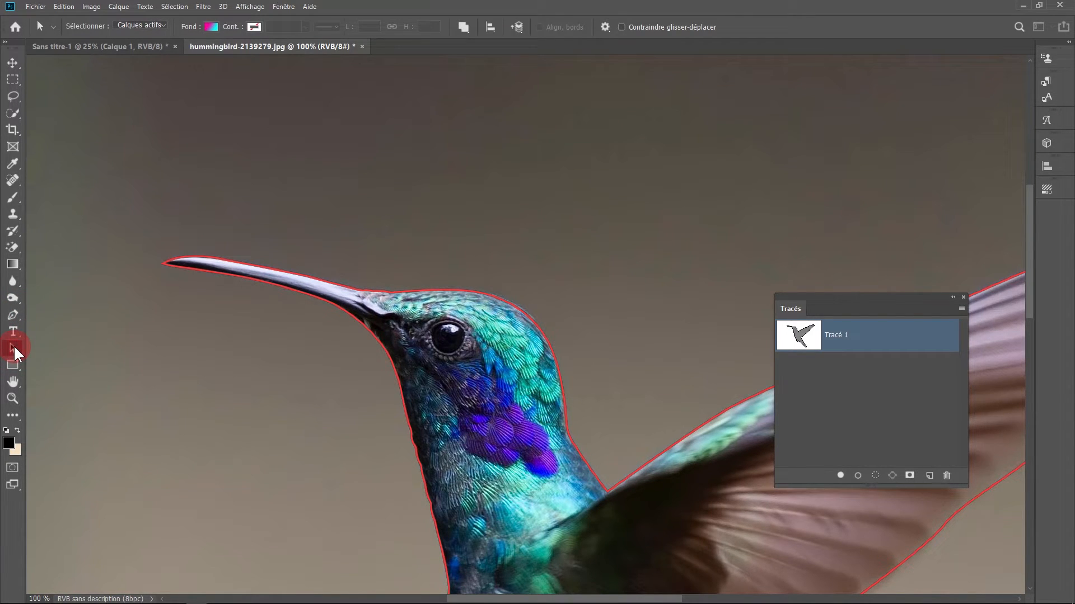
pyautogui.click(386, 348)
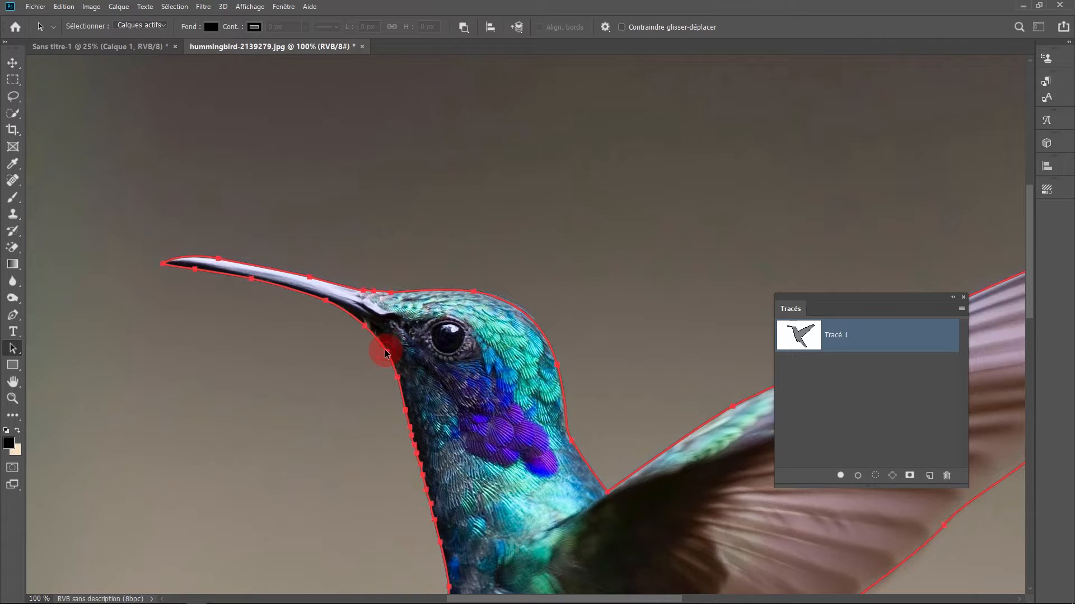
pyautogui.click(464, 27)
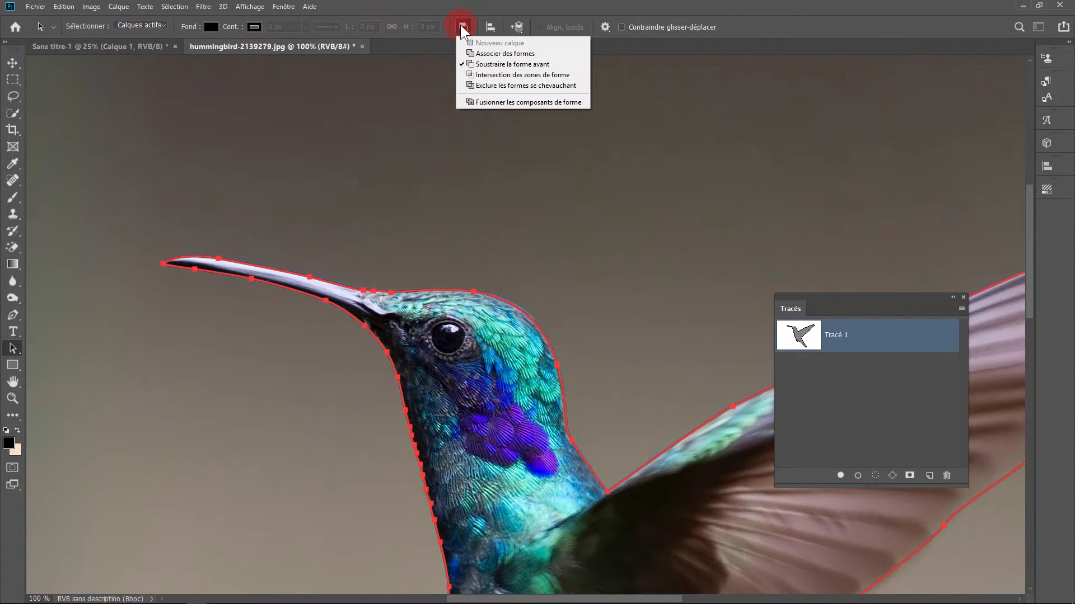
pyautogui.click(481, 55)
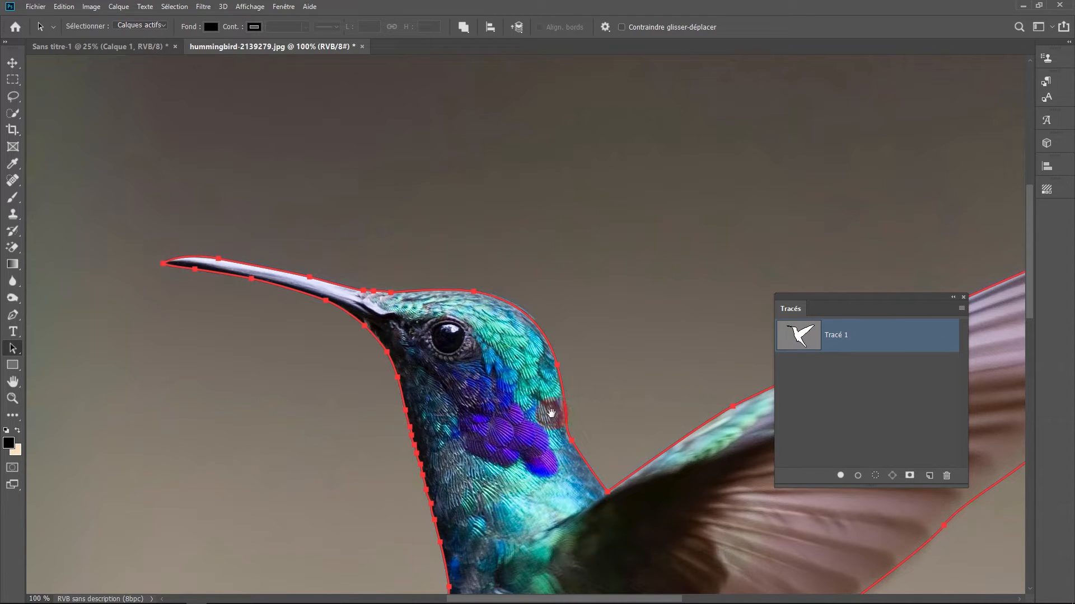
# Display the Calques and Couches panels and arrange them and the Tracés panel clear of the hummingbird.
pyautogui.scroll(-4, 559, 418)
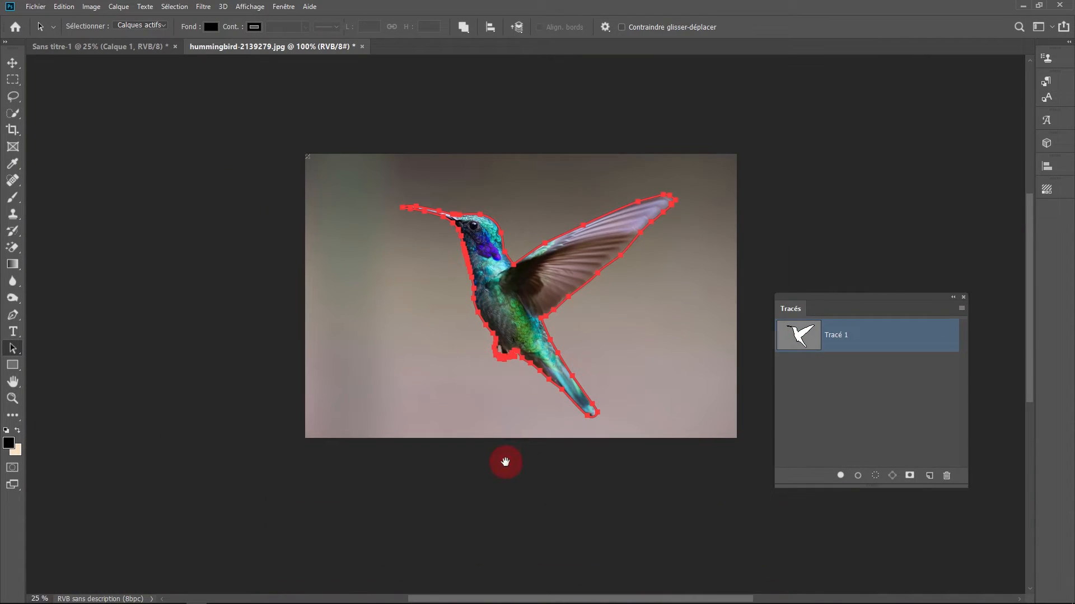
pyautogui.moveTo(562, 432); pyautogui.dragTo(506, 462)
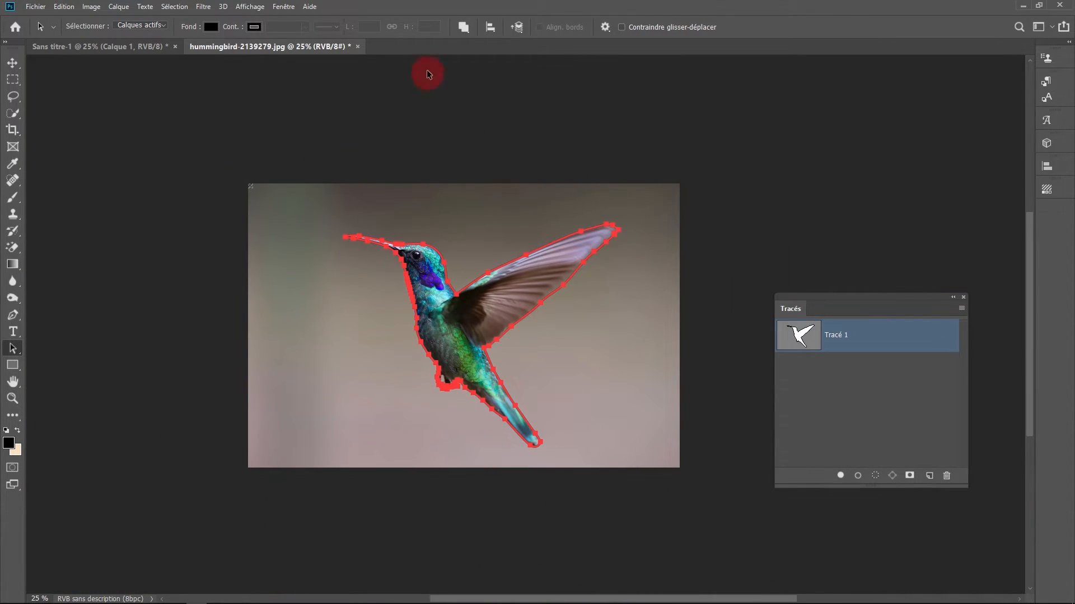
pyautogui.click(283, 6)
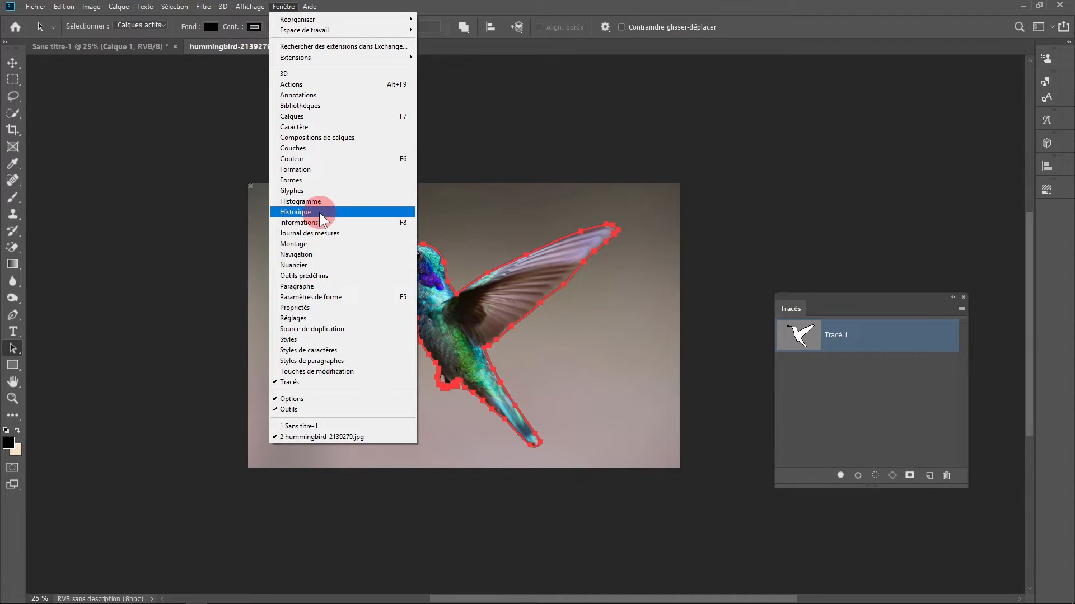
pyautogui.click(309, 116)
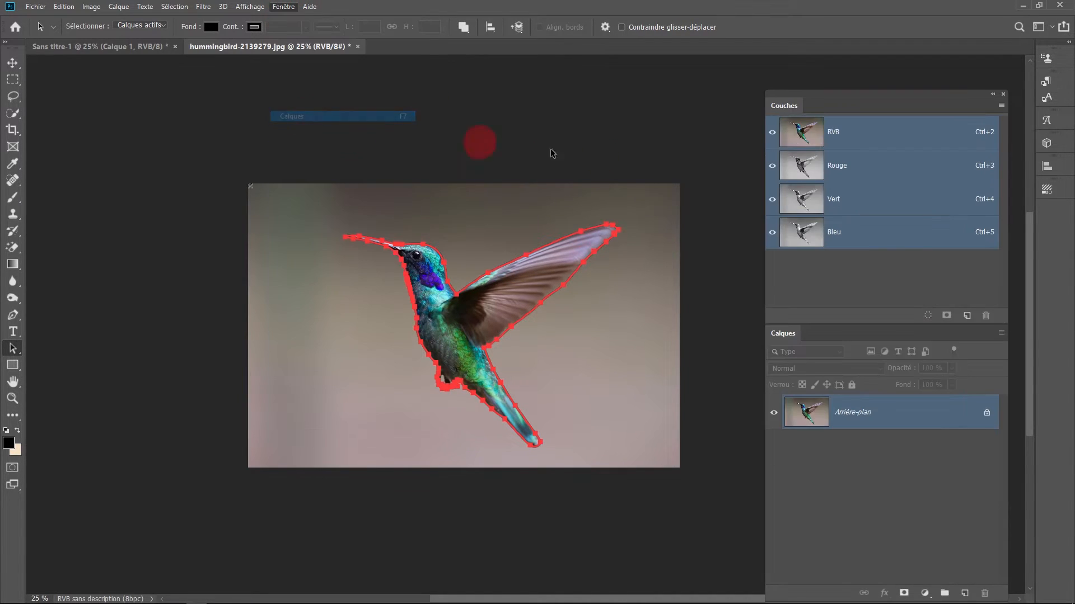
pyautogui.moveTo(827, 93); pyautogui.dragTo(789, 42)
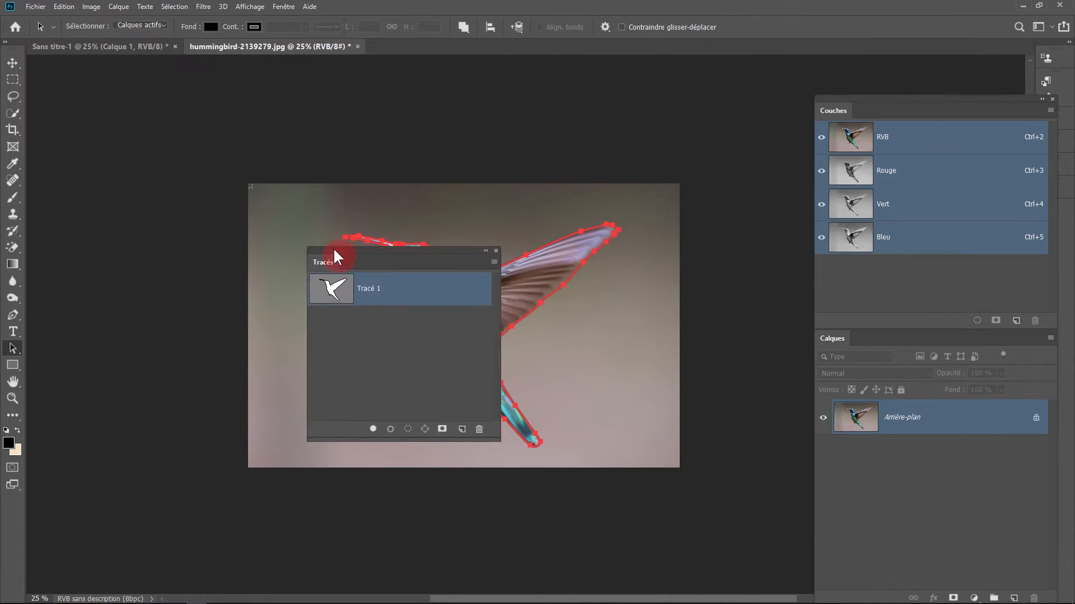
pyautogui.moveTo(338, 251); pyautogui.dragTo(99, 132)
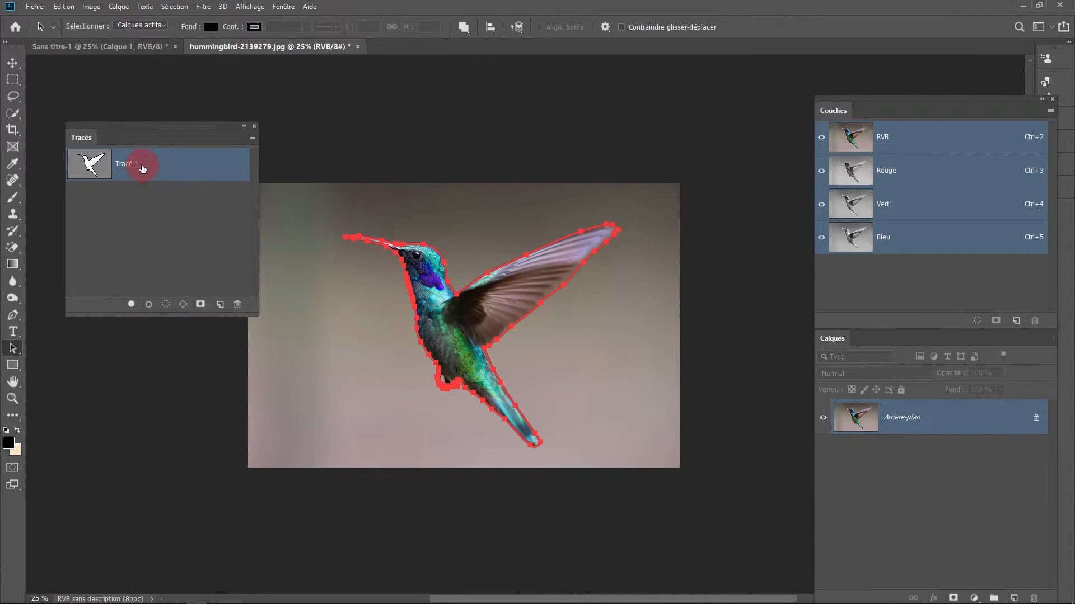
pyautogui.moveTo(887, 102); pyautogui.dragTo(818, 15)
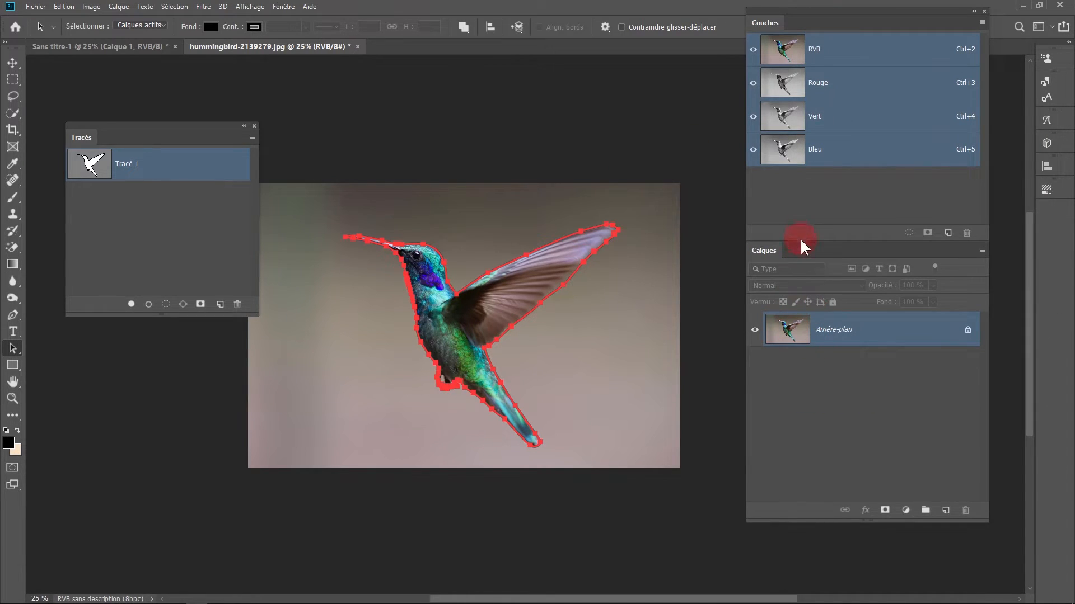
# Add a Couleur unie fill layer in black (000000), masked by the hummingbird path.
pyautogui.click(907, 513)
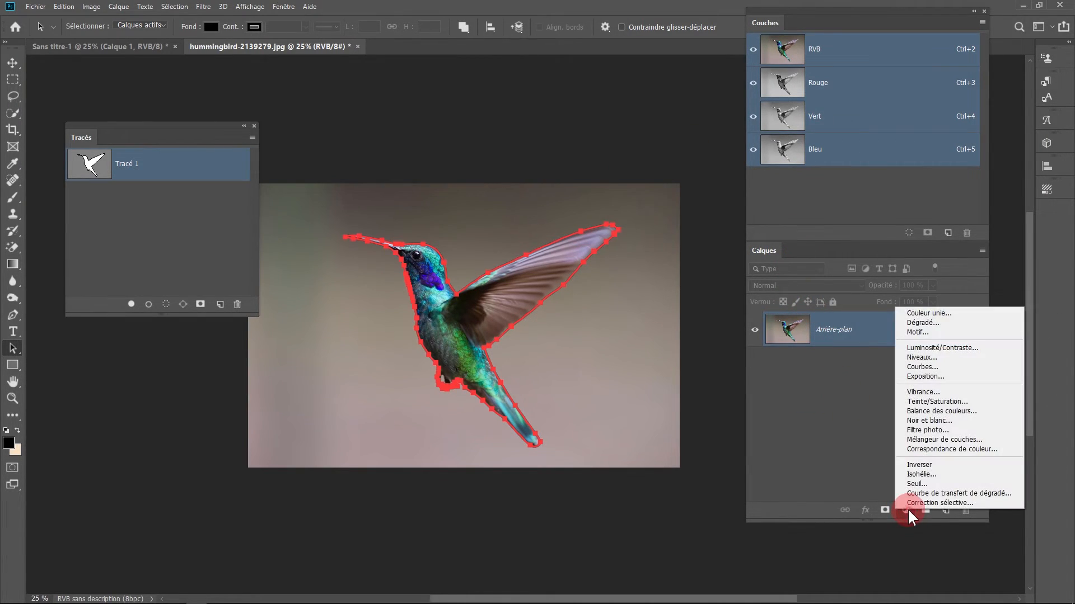
pyautogui.click(903, 512)
pyautogui.click(908, 511)
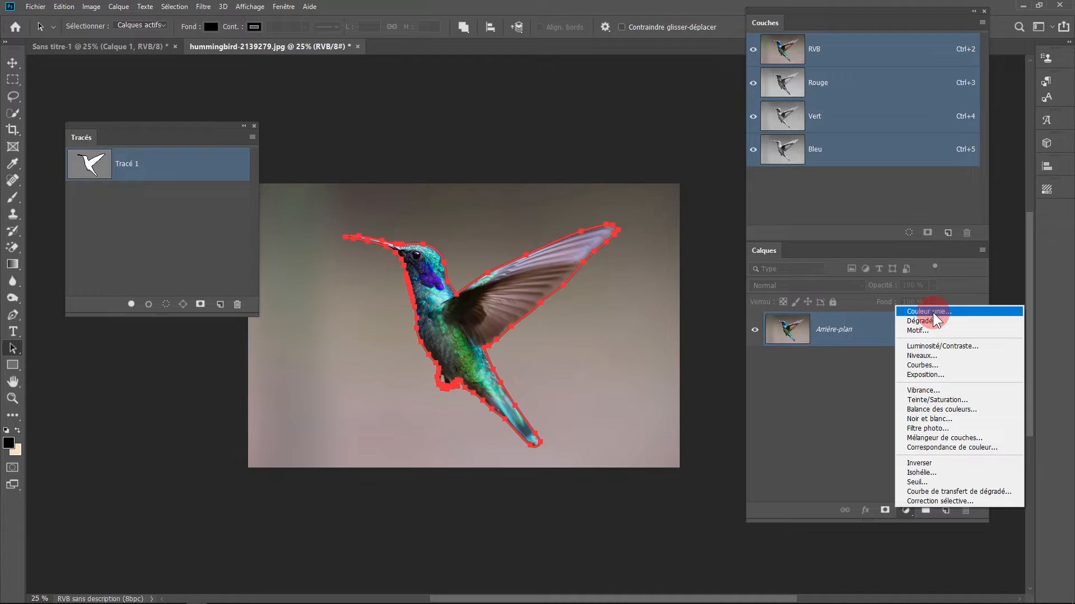
pyautogui.click(932, 313)
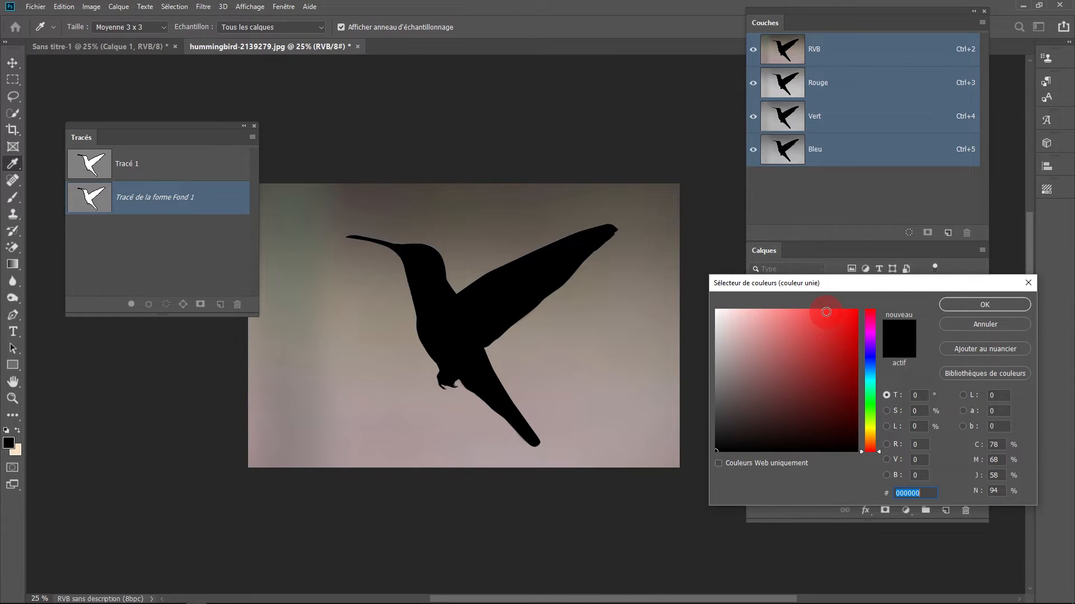
pyautogui.click(983, 302)
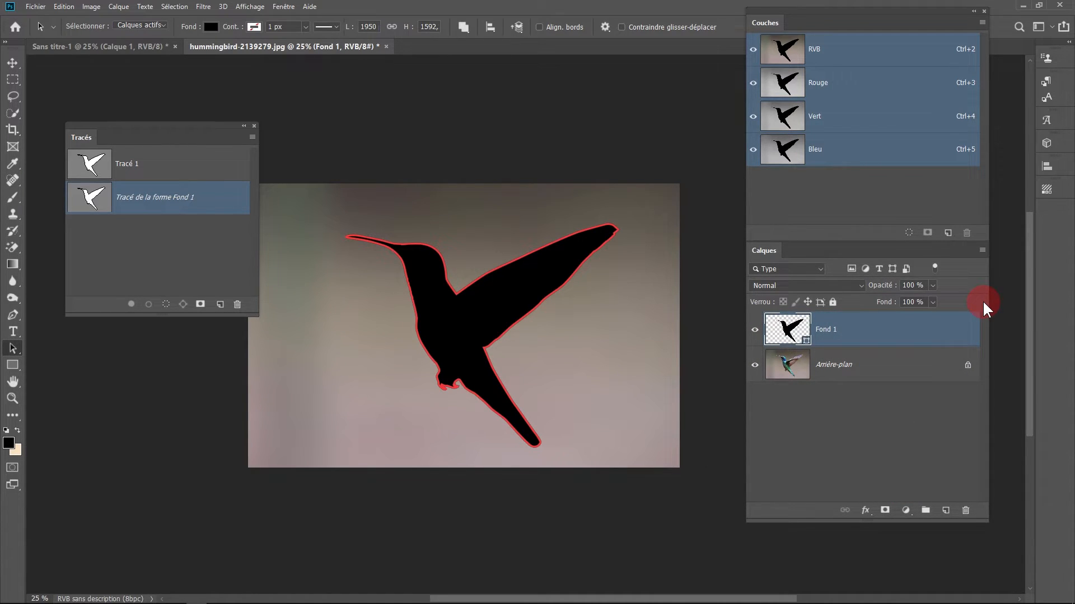
# Define the black hummingbird silhouette as a custom shape and name it.
pyautogui.click(63, 6)
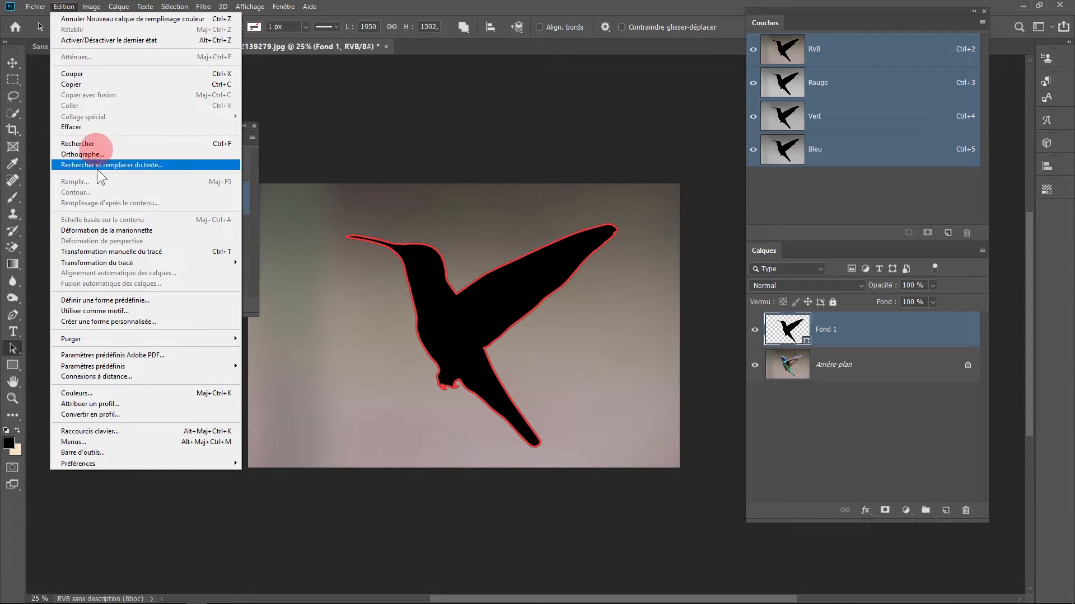
pyautogui.click(109, 321)
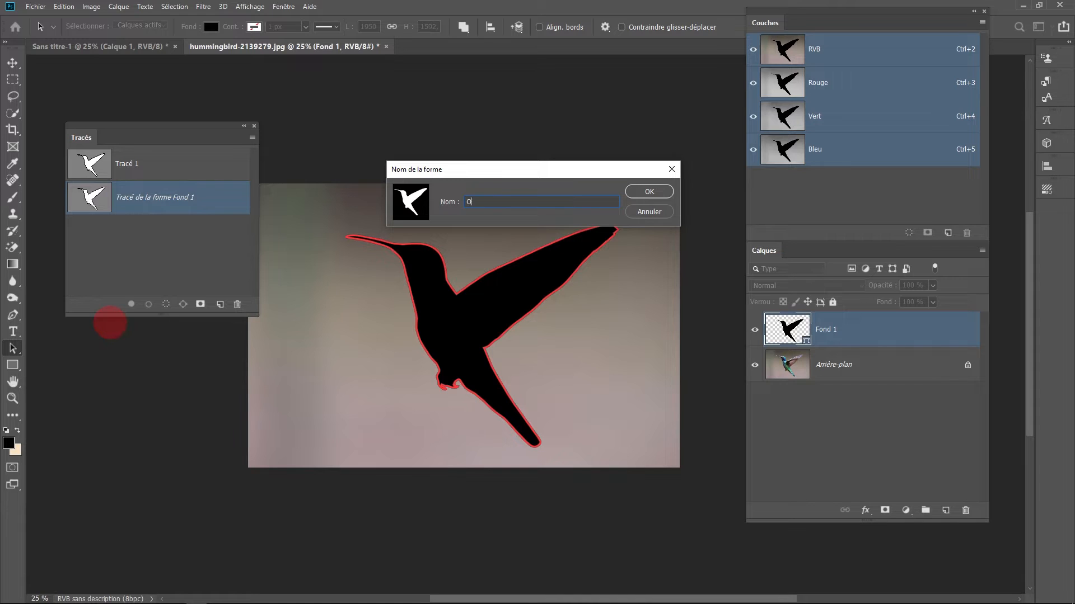
pyautogui.press('Return')
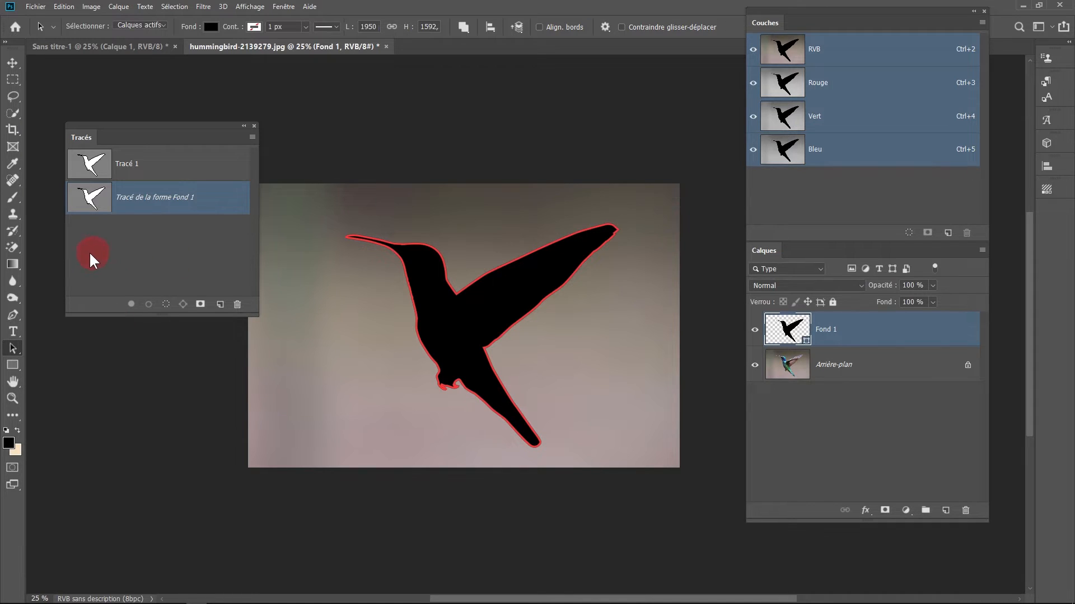
# Activate the Forme personnalisée tool and choose the new hummingbird as its shape.
pyautogui.click(14, 365)
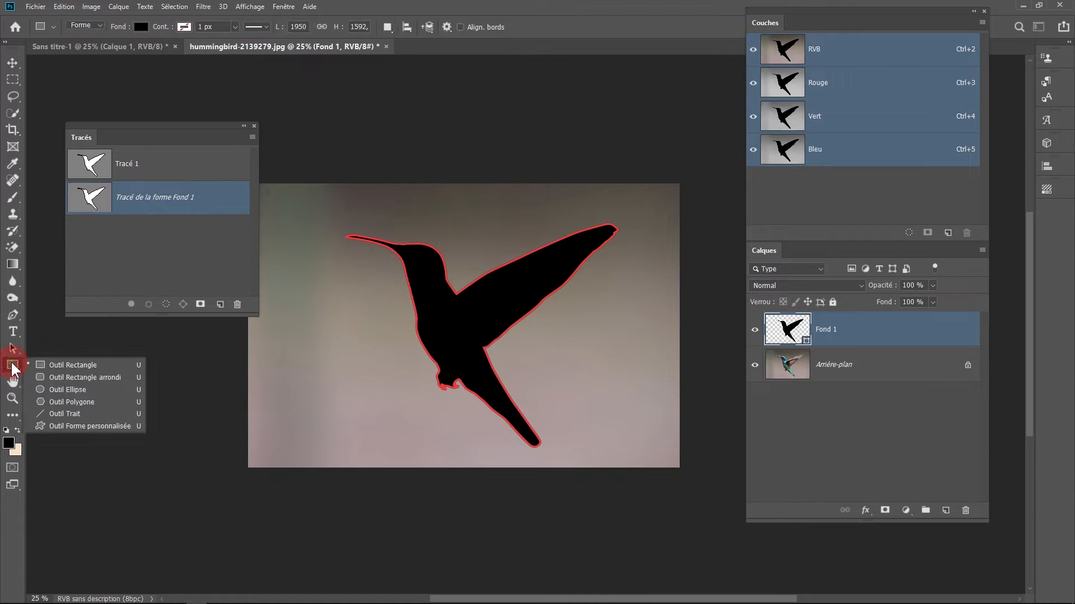
pyautogui.click(77, 426)
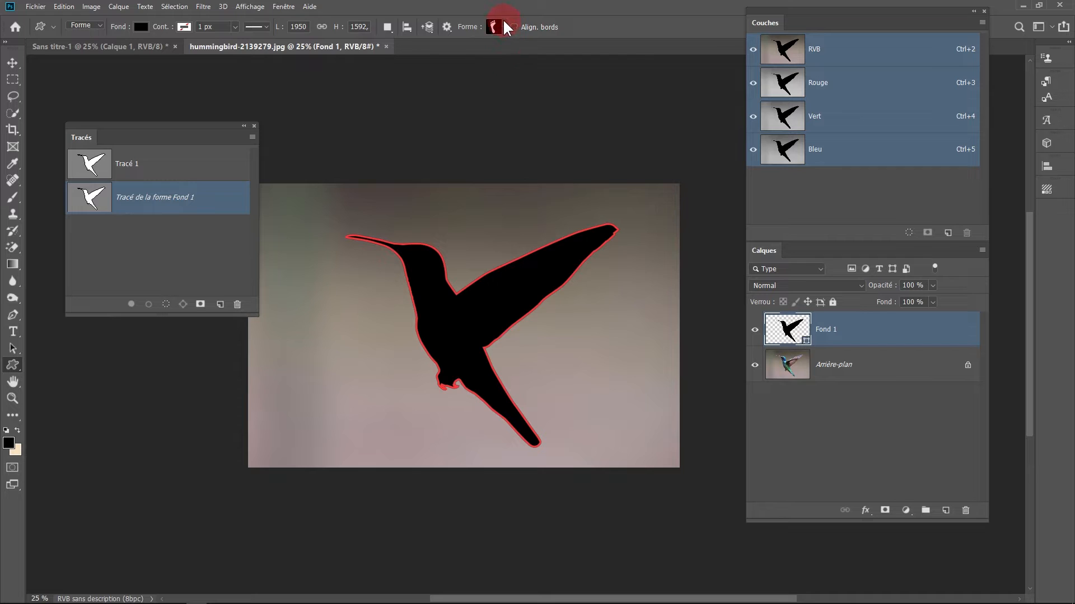
pyautogui.click(504, 23)
pyautogui.moveTo(606, 247); pyautogui.dragTo(612, 360)
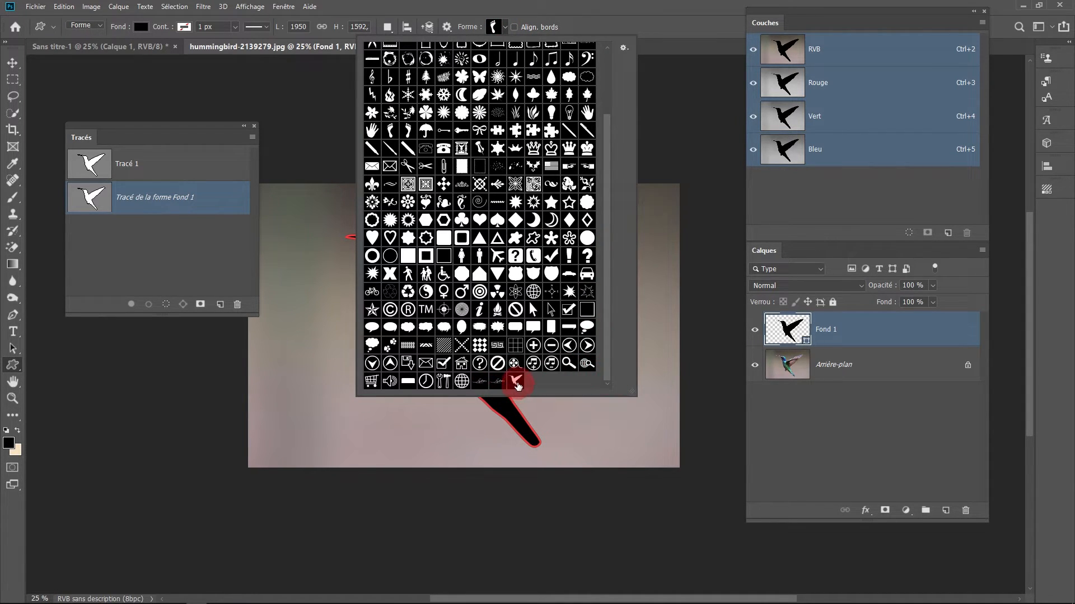
pyautogui.click(518, 383)
# Draw a smaller hummingbird silhouette over the lower left of the photo and move it to the right.
pyautogui.click(291, 376)
pyautogui.moveTo(290, 377); pyautogui.dragTo(350, 439)
pyautogui.press('v')
pyautogui.moveTo(284, 370); pyautogui.dragTo(343, 370)
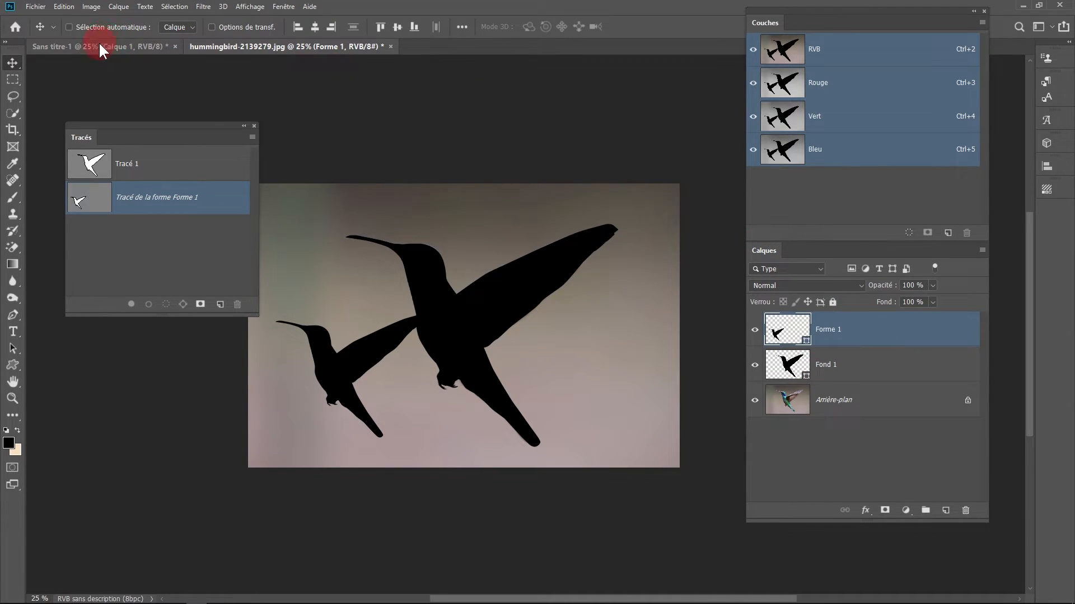
# Close the hummingbird photo and draw the custom hummingbird shape in Forme mode above the open hand on the poster.
pyautogui.click(392, 47)
pyautogui.click(549, 232)
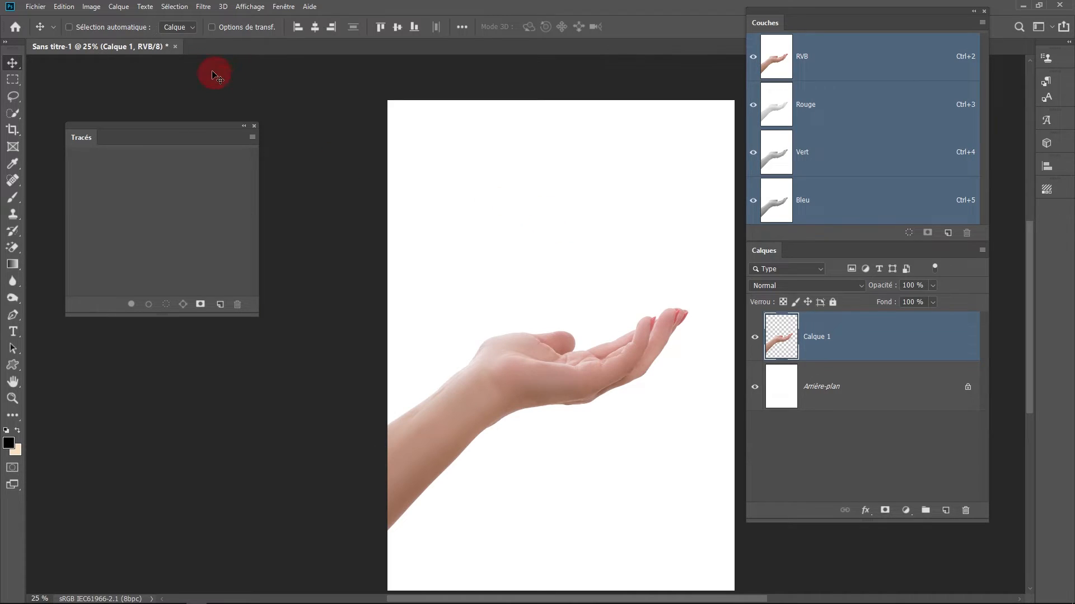
pyautogui.click(15, 404)
pyautogui.click(12, 366)
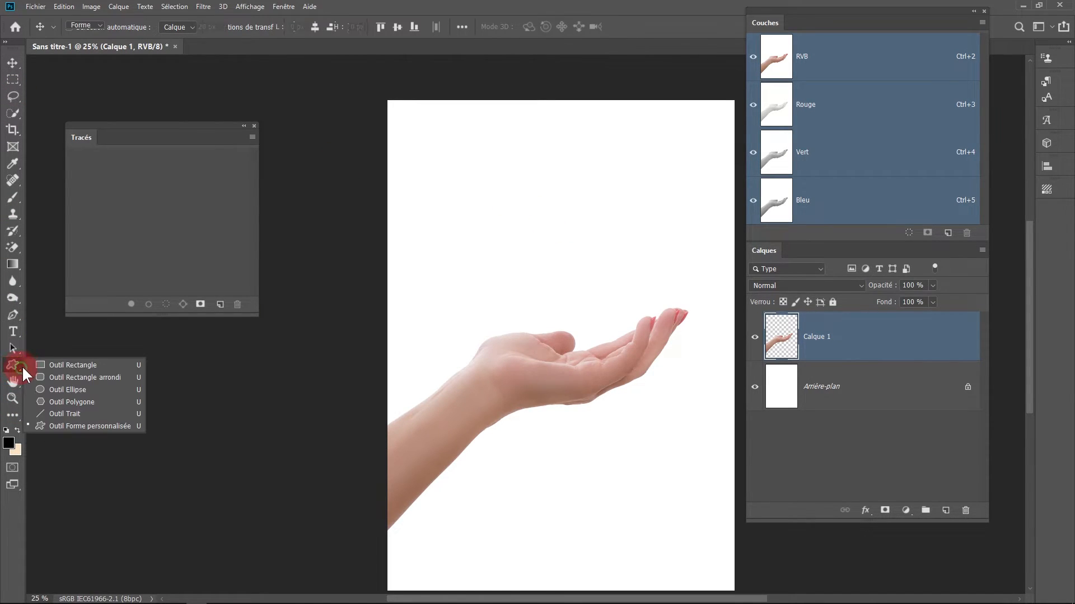
pyautogui.click(52, 421)
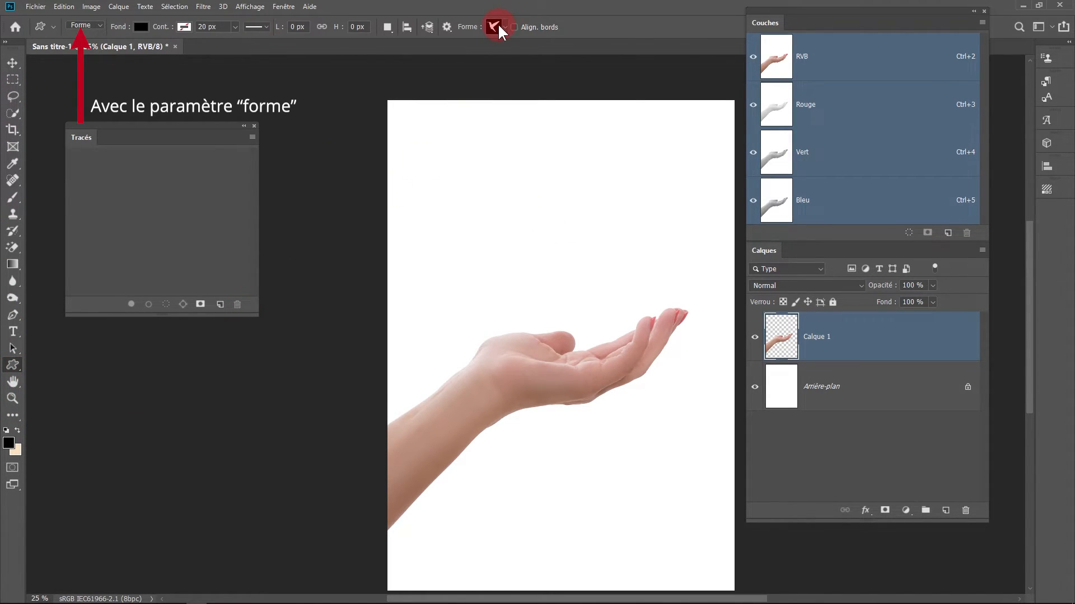
pyautogui.click(495, 27)
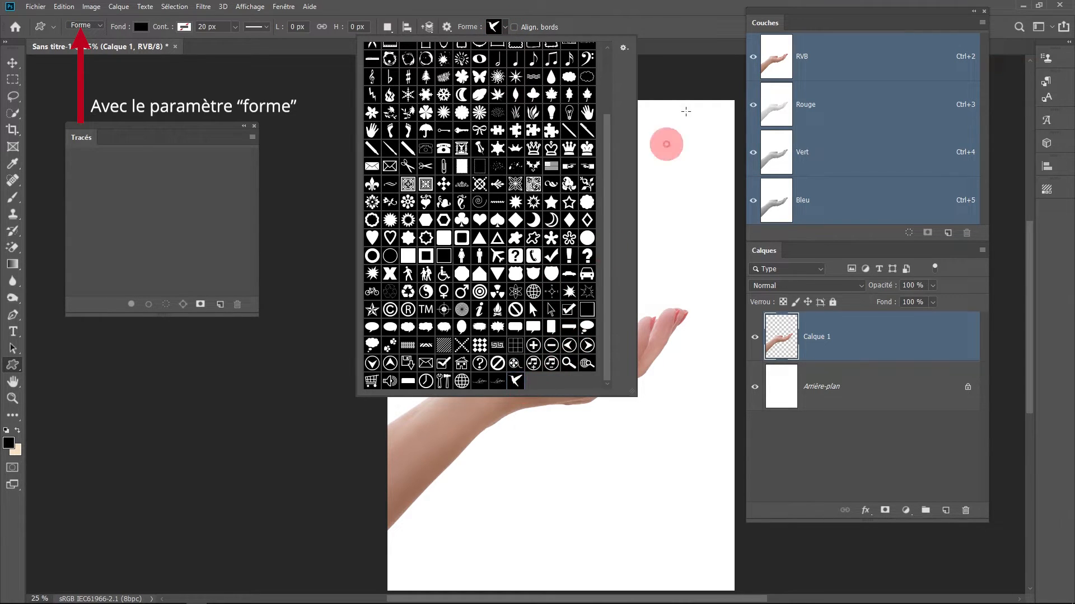
pyautogui.click(740, 28)
pyautogui.moveTo(509, 200); pyautogui.dragTo(667, 393)
pyautogui.click(12, 61)
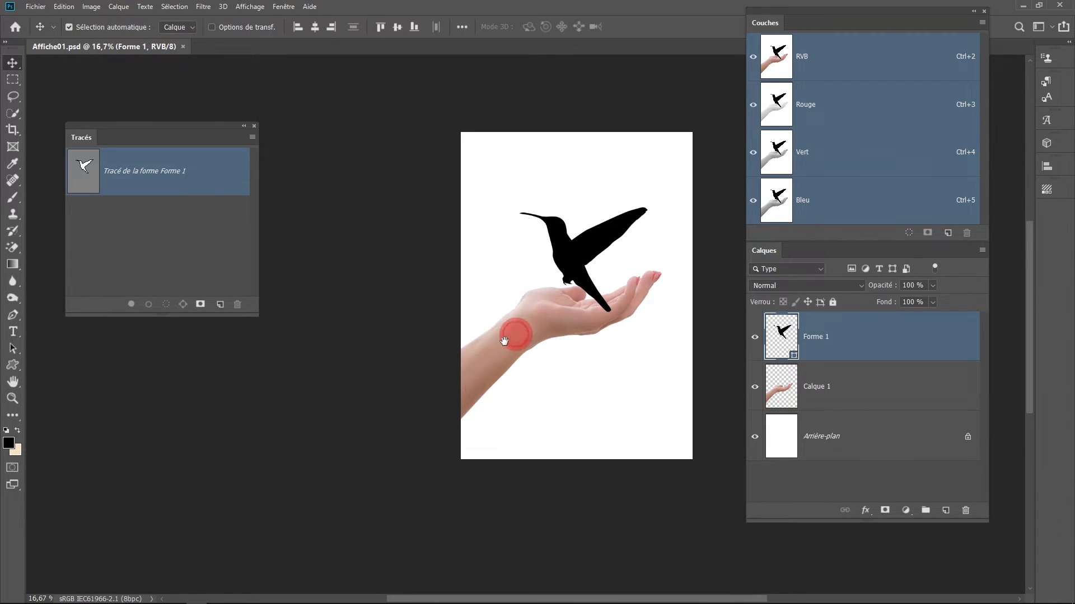
pyautogui.moveTo(504, 340); pyautogui.dragTo(449, 392)
pyautogui.keyDown('ctrl'); pyautogui.click(554, 350); pyautogui.keyUp('ctrl')
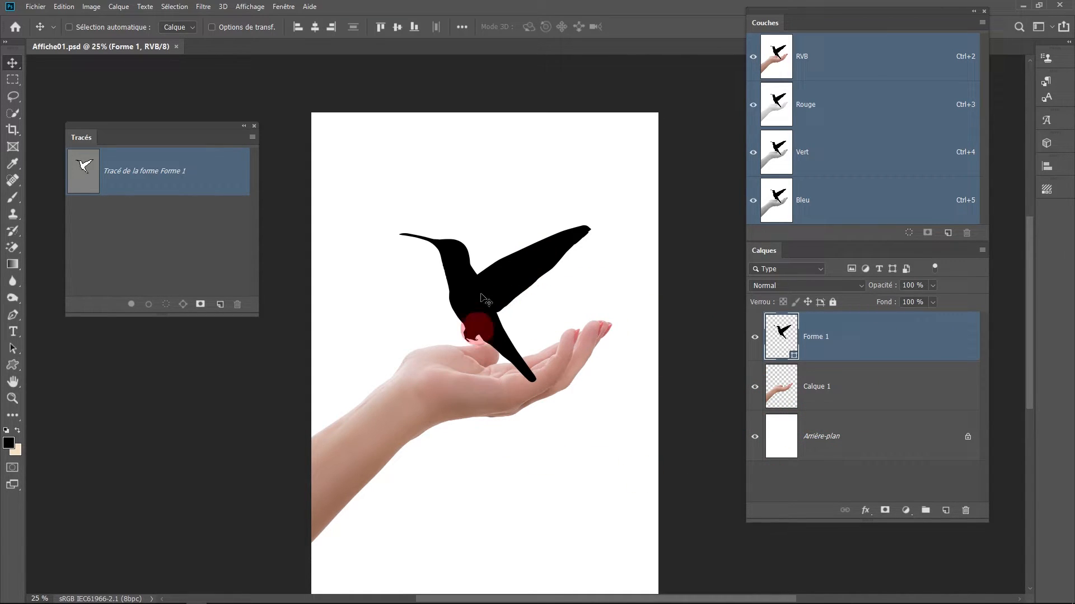
# Draw a black circle about 2136 px in diameter just above the Arrière-plan layer, behind the hand and hummingbird.
pyautogui.click(871, 440)
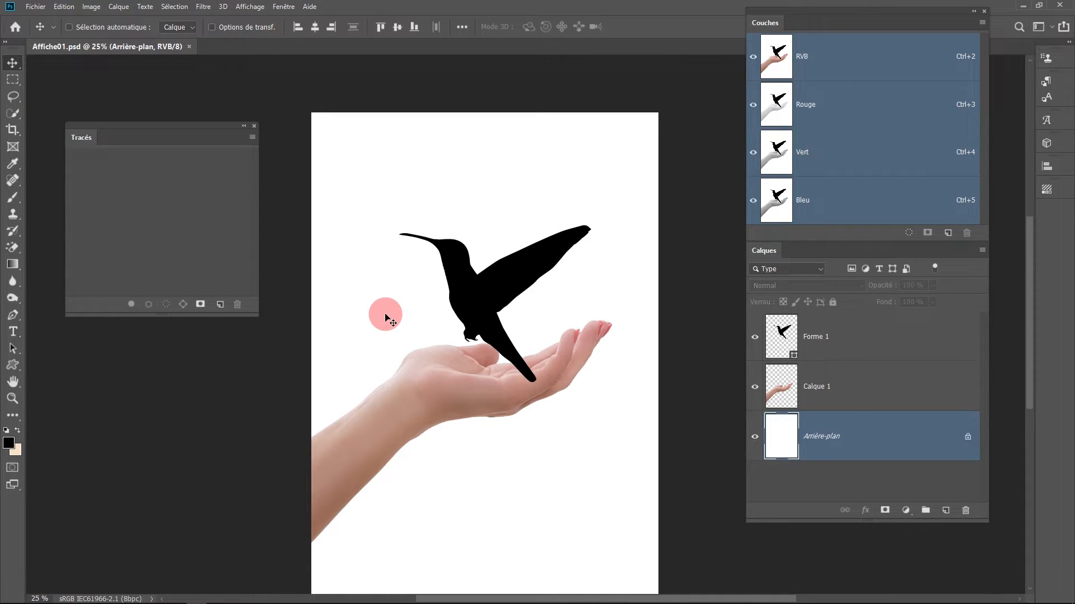
pyautogui.click(13, 367)
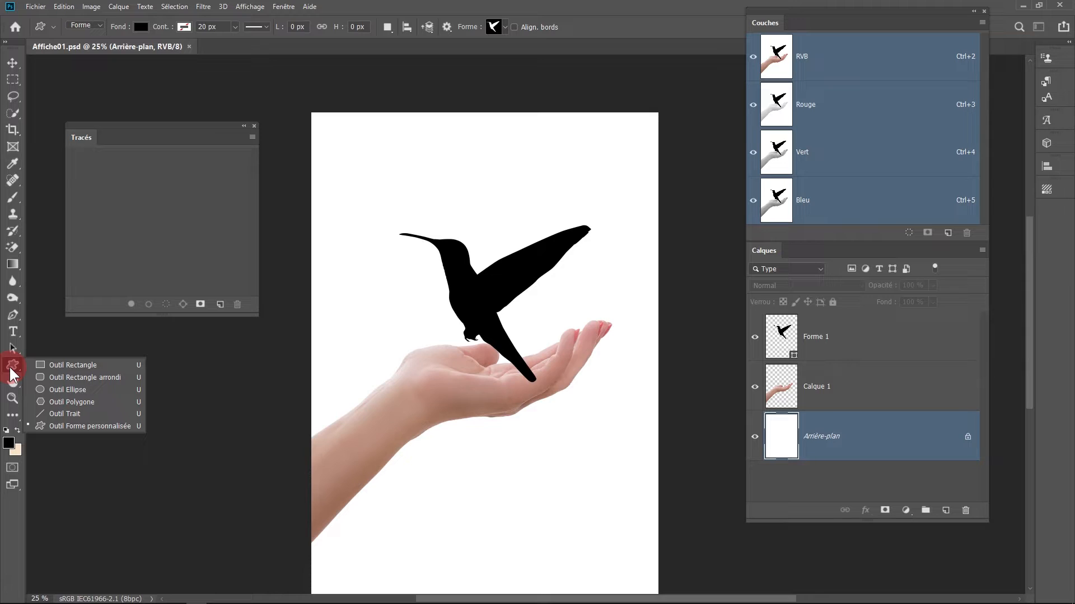
pyautogui.click(61, 390)
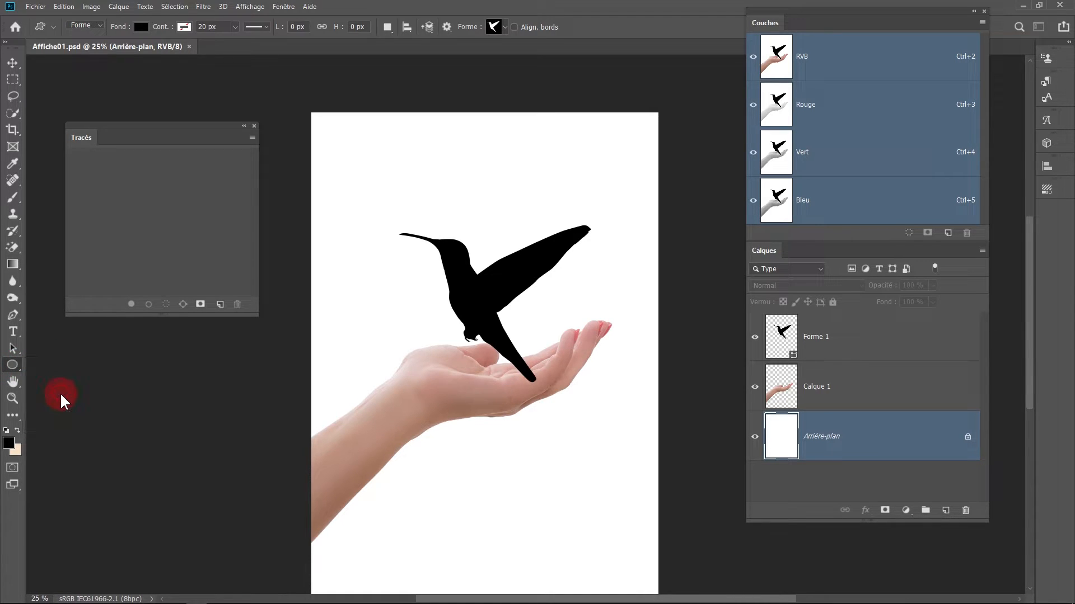
pyautogui.click(96, 26)
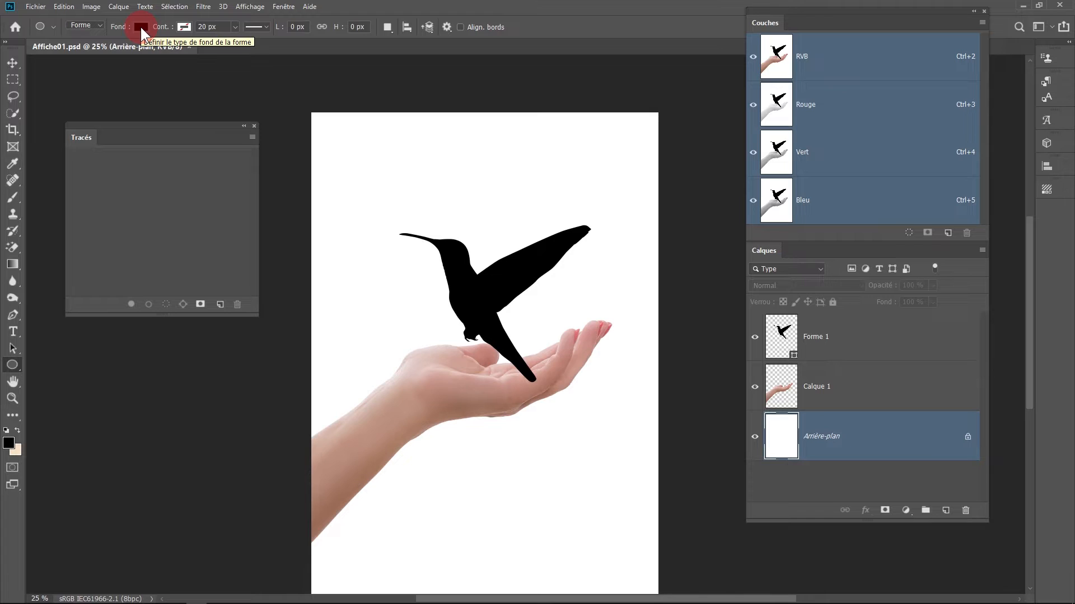
pyautogui.click(183, 27)
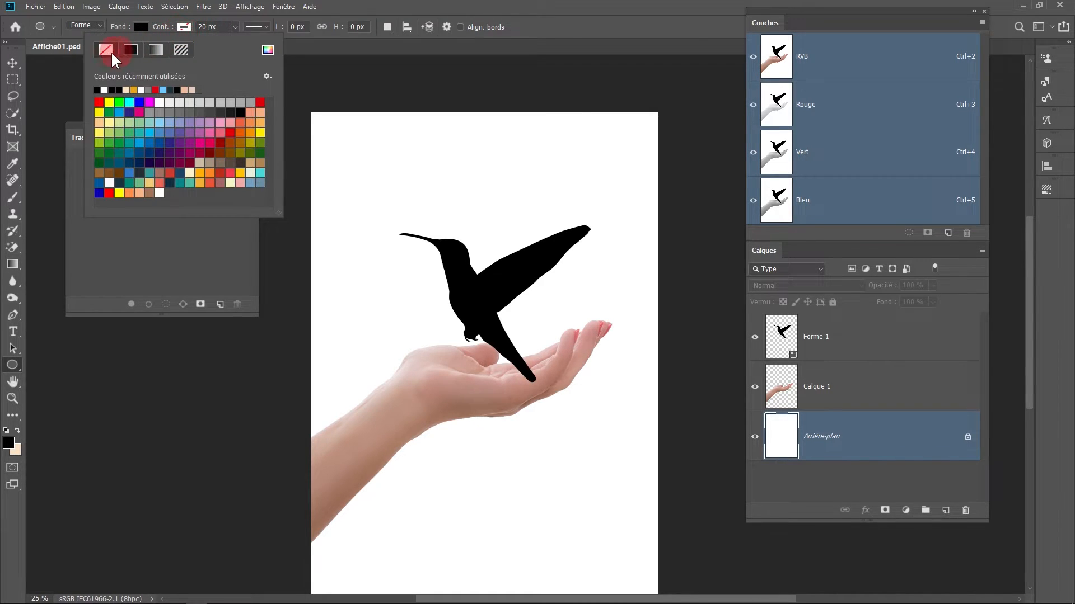
pyautogui.click(354, 7)
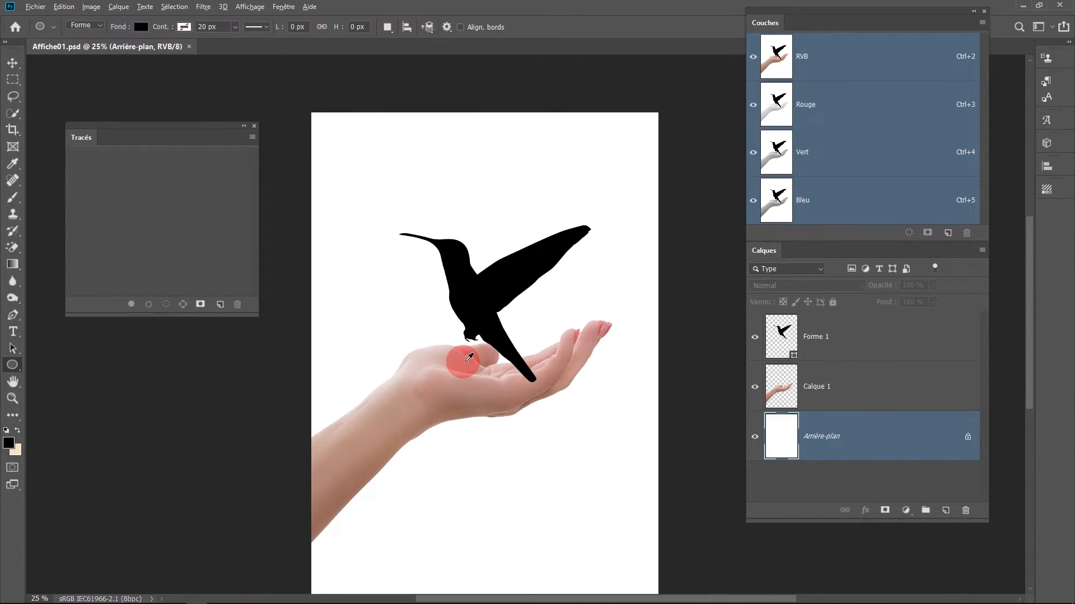
pyautogui.moveTo(474, 352); pyautogui.dragTo(630, 561)
pyautogui.press('shift')
pyautogui.press('space')
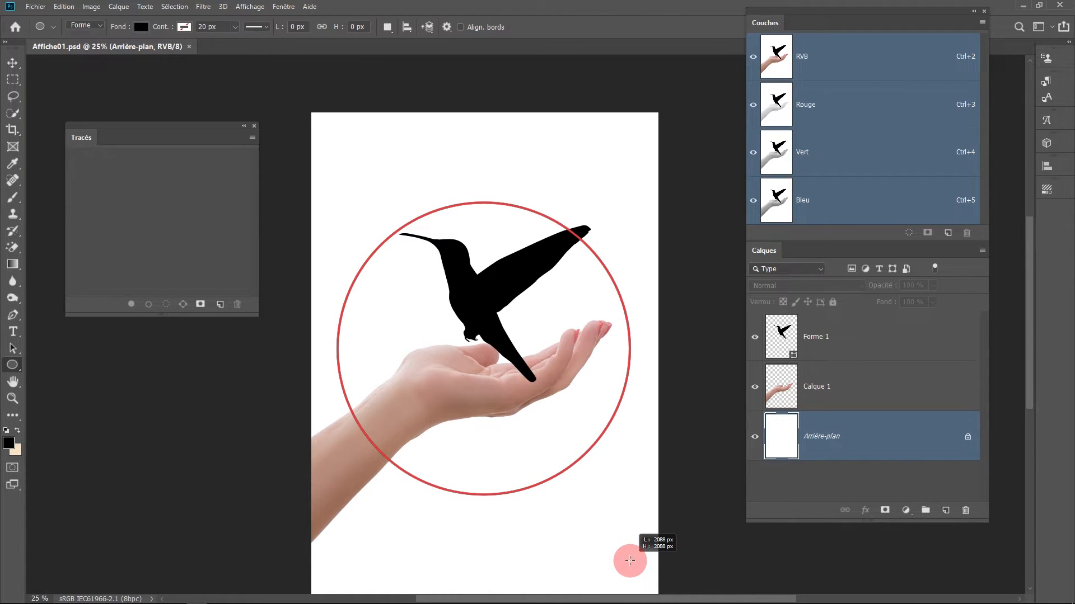
pyautogui.moveTo(630, 561); pyautogui.dragTo(633, 560)
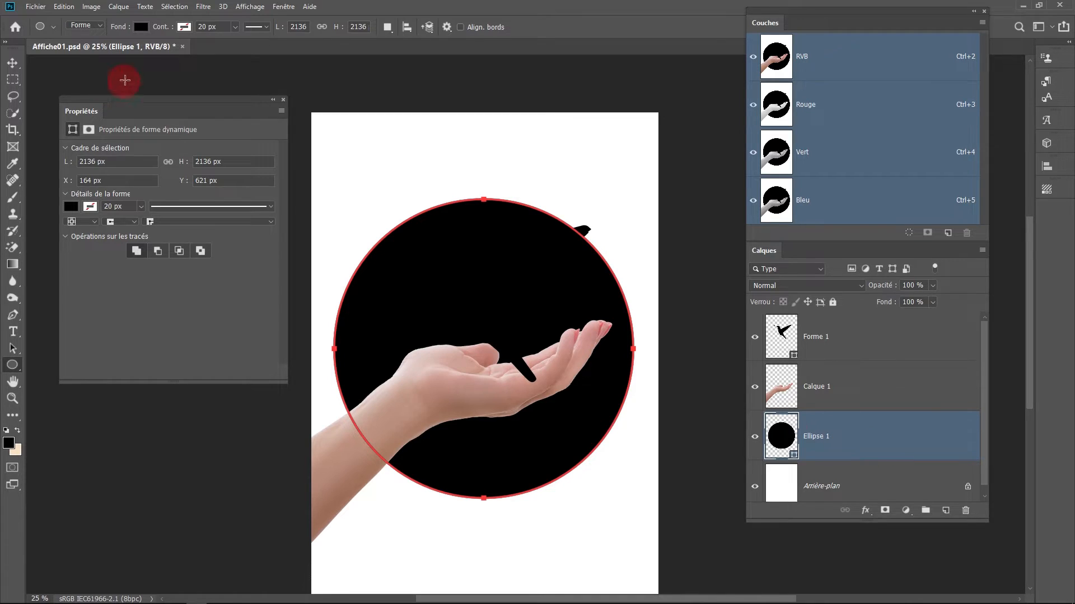
# Change the circle's fill from a solid colour to a linear black-to-white gradient.
pyautogui.click(70, 206)
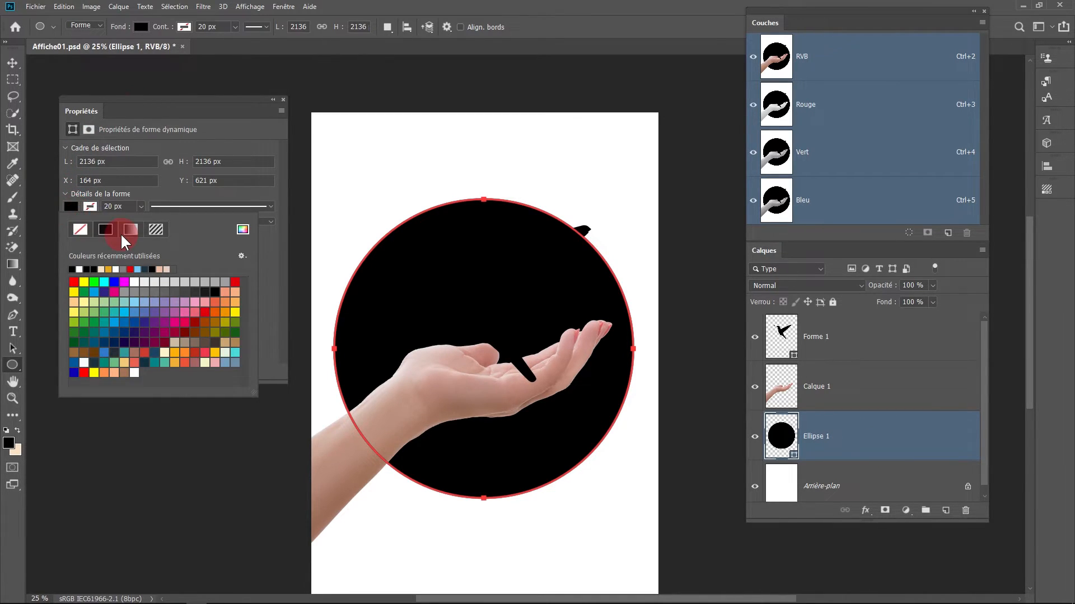
pyautogui.click(224, 100)
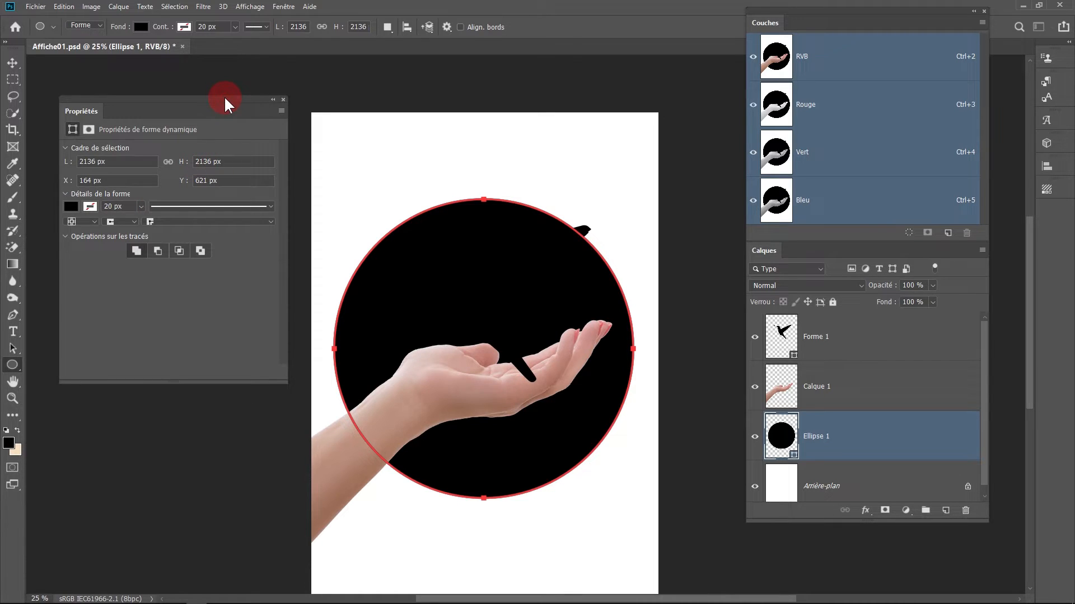
pyautogui.moveTo(13, 349); pyautogui.dragTo(65, 348)
pyautogui.click(203, 166)
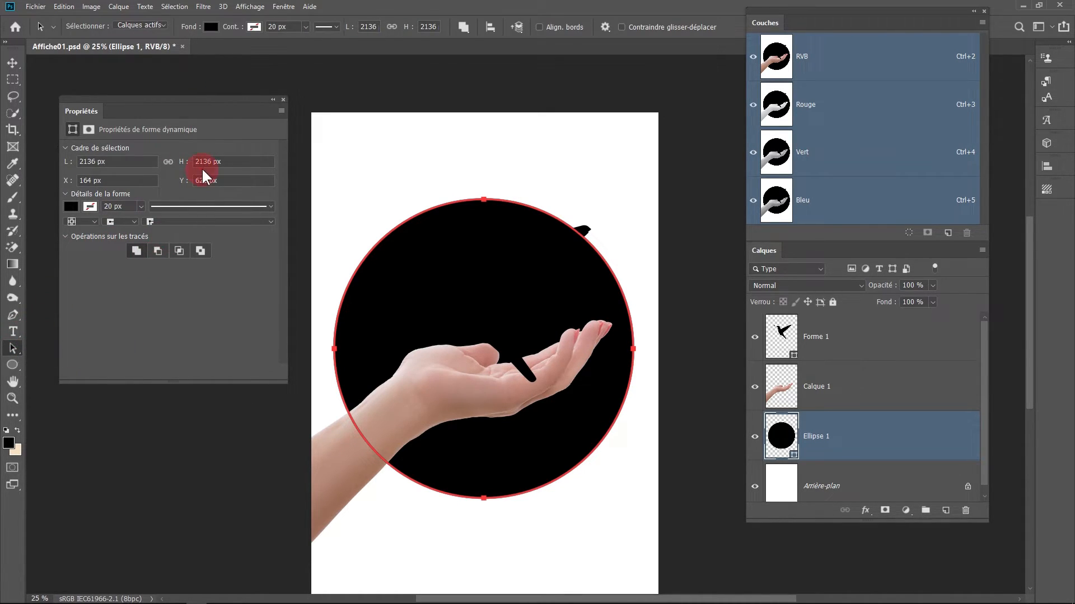
pyautogui.click(211, 27)
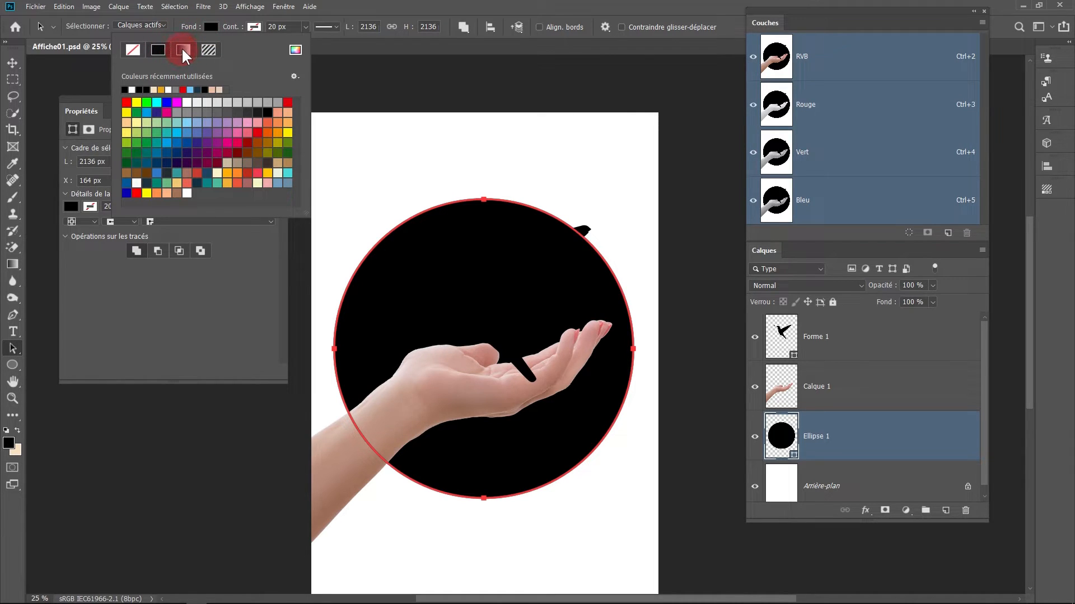
pyautogui.click(183, 49)
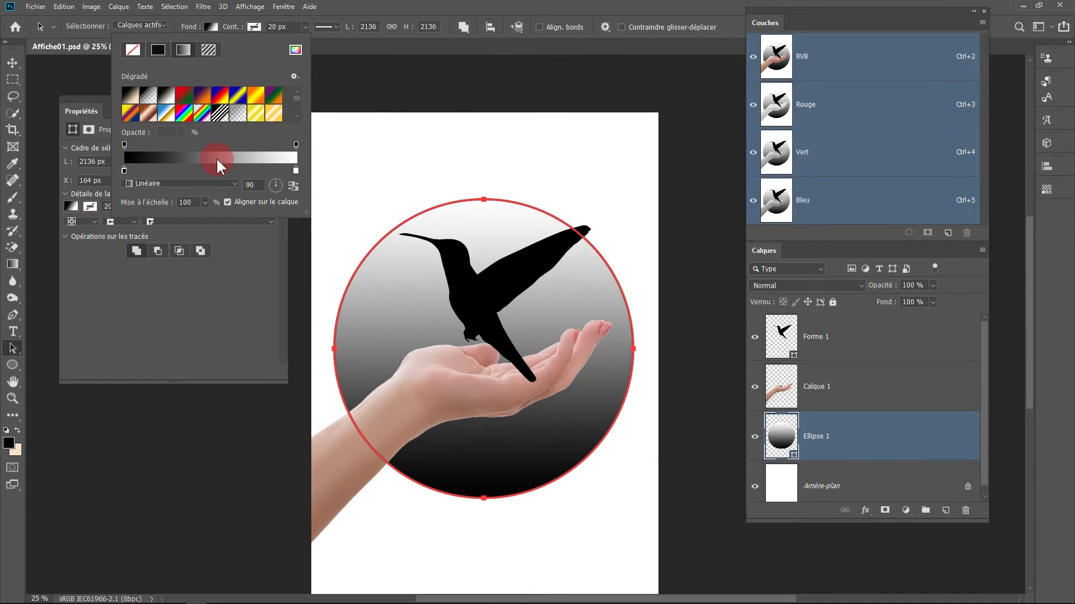
# Recolour the black stop of the circle's gradient to magenta ff00de.
pyautogui.moveTo(217, 167); pyautogui.dragTo(300, 173)
pyautogui.click(124, 170)
pyautogui.doubleClick(123, 170)
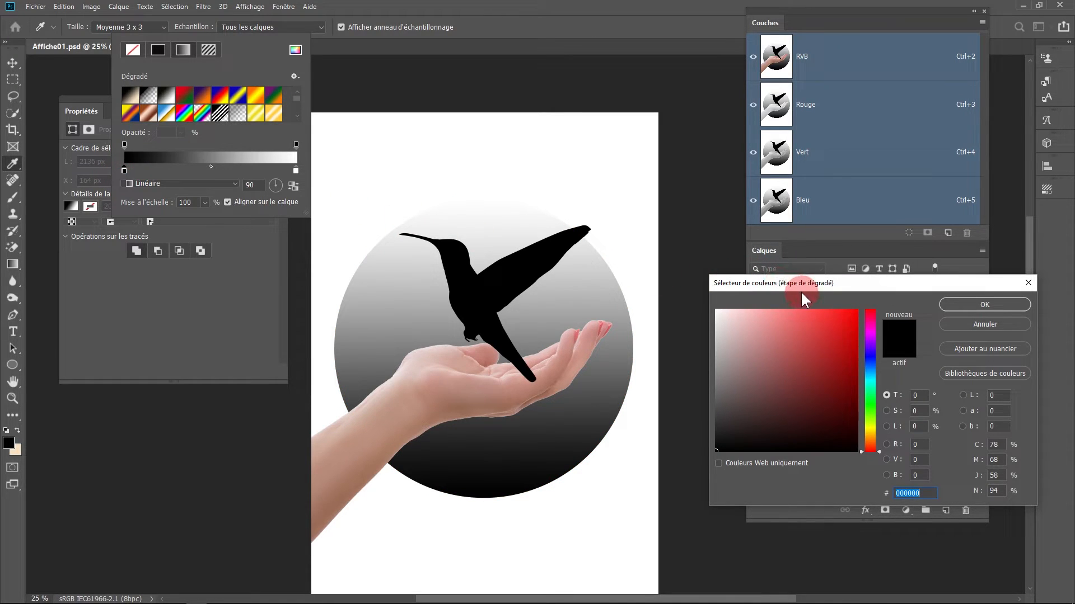
pyautogui.click(872, 331)
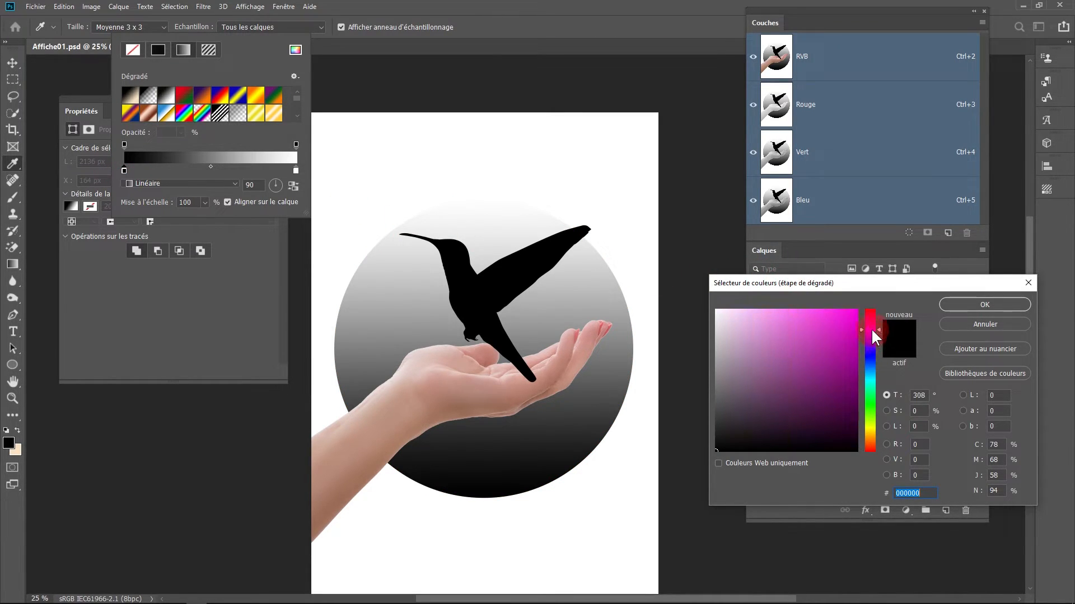
pyautogui.click(856, 310)
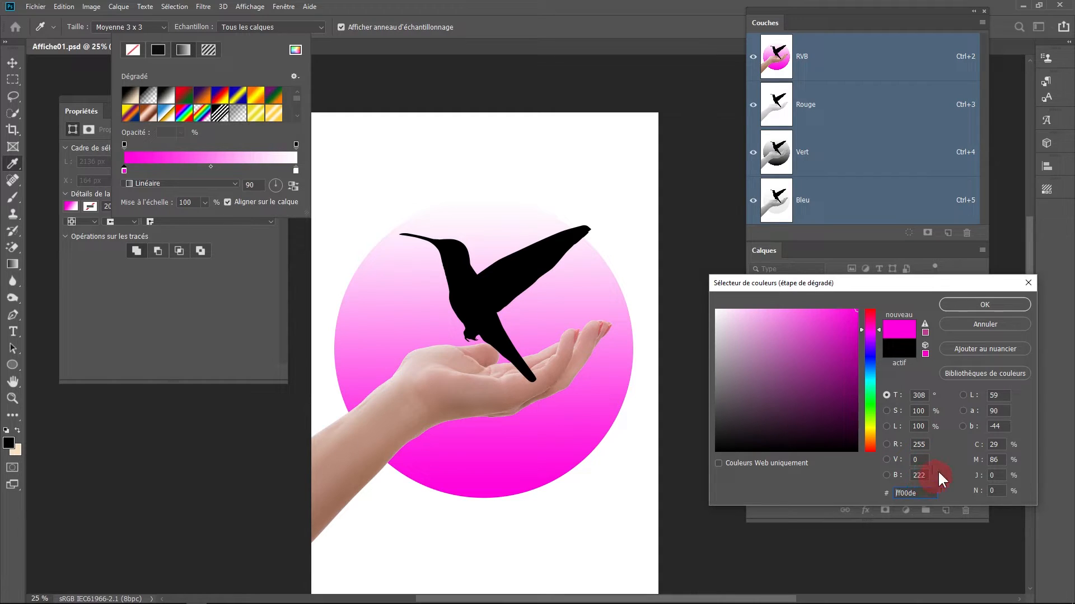
pyautogui.click(985, 304)
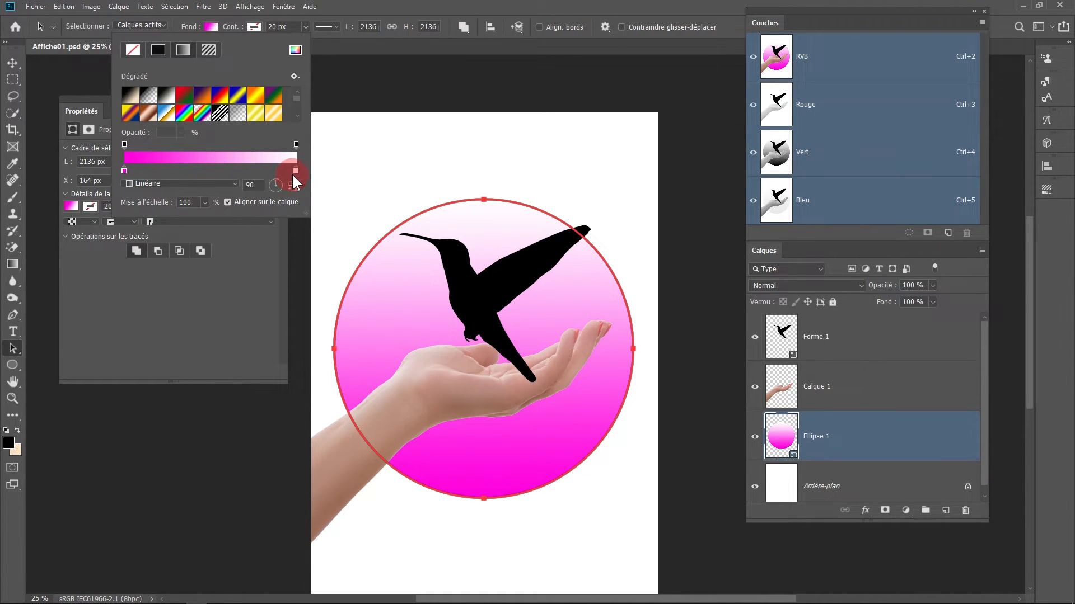
# Recolour the white stop of the circle's gradient to cyan 00eaff.
pyautogui.doubleClick(295, 170)
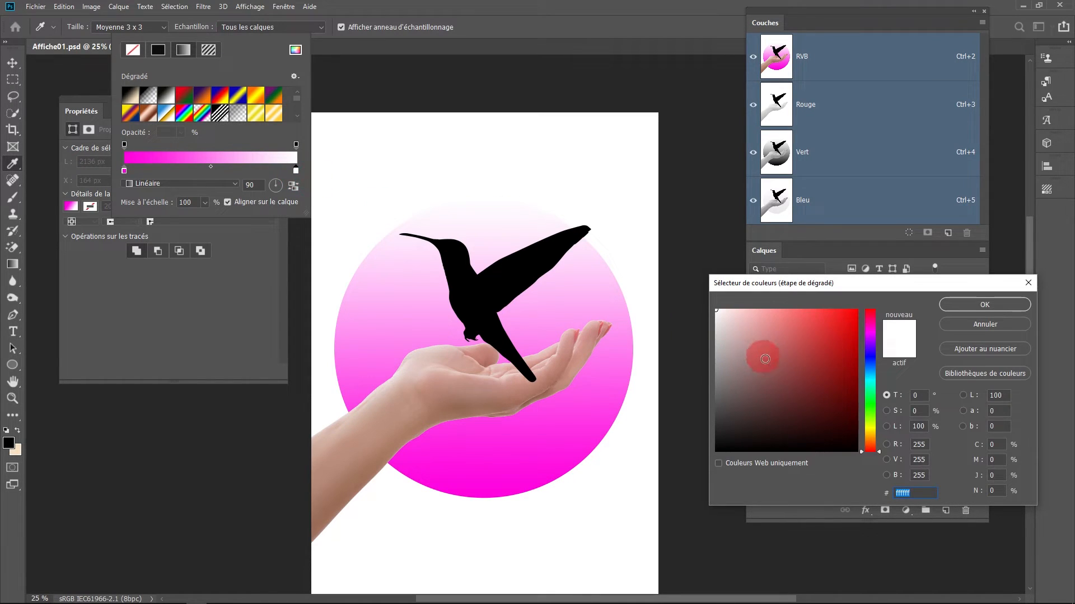
pyautogui.click(873, 365)
pyautogui.moveTo(873, 365); pyautogui.dragTo(874, 379)
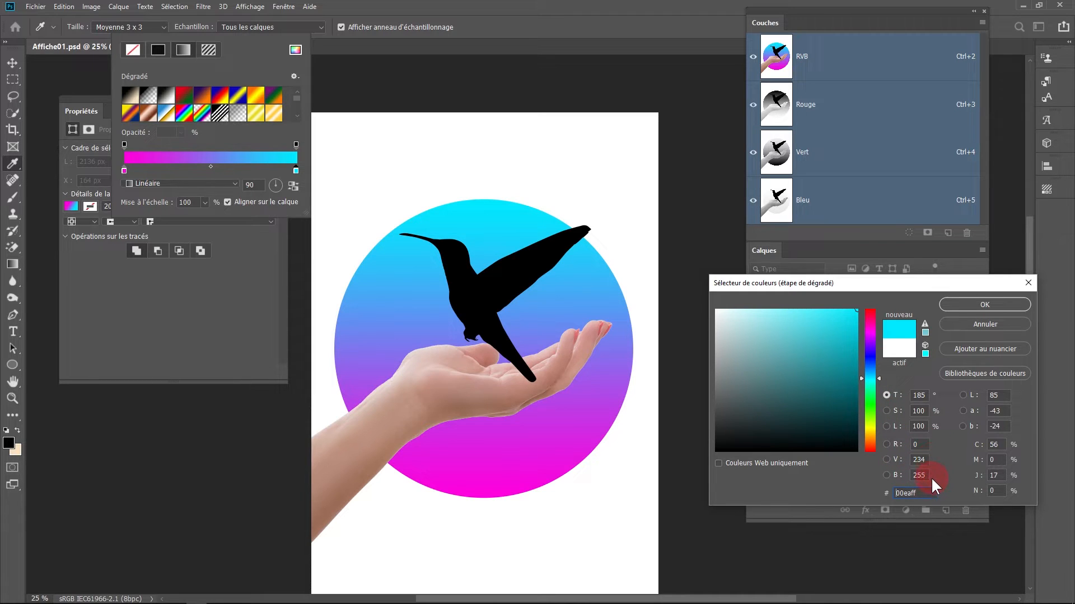
pyautogui.click(979, 305)
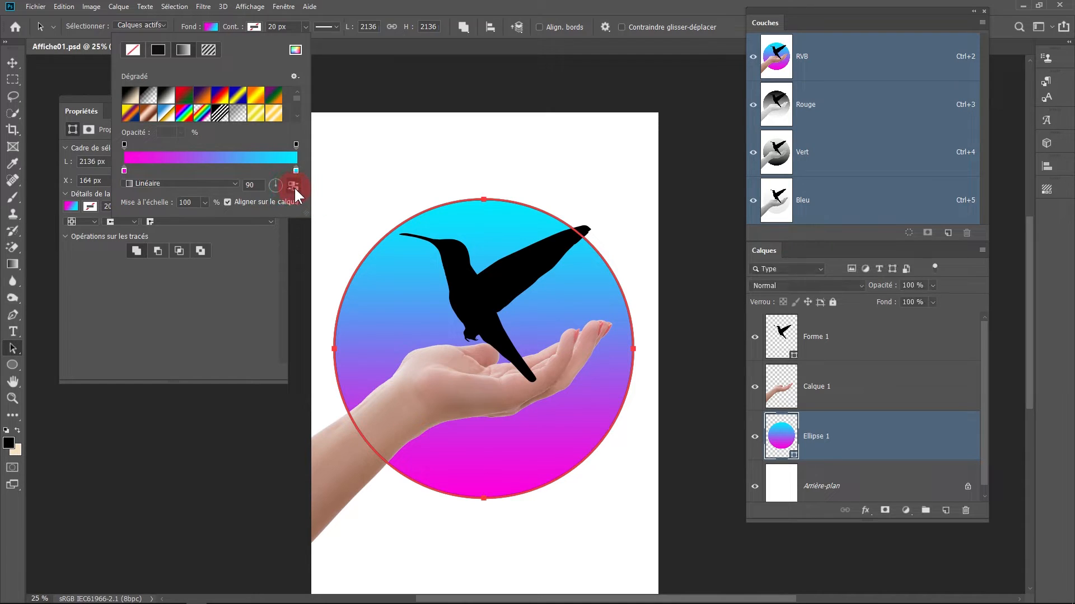
# Try reversing the circle's gradient and restore its direction, keeping the Linéaire style.
pyautogui.click(294, 186)
pyautogui.click(294, 187)
pyautogui.click(186, 184)
pyautogui.click(176, 194)
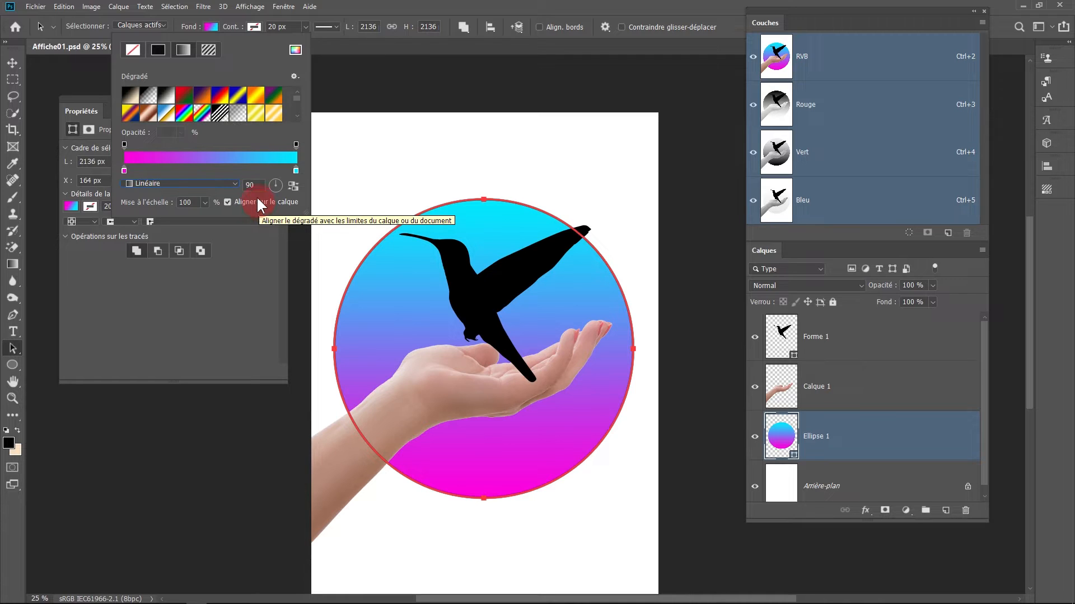
# Save the circle's gradient as a new preset named Cyan_Magenta.
pyautogui.click(294, 76)
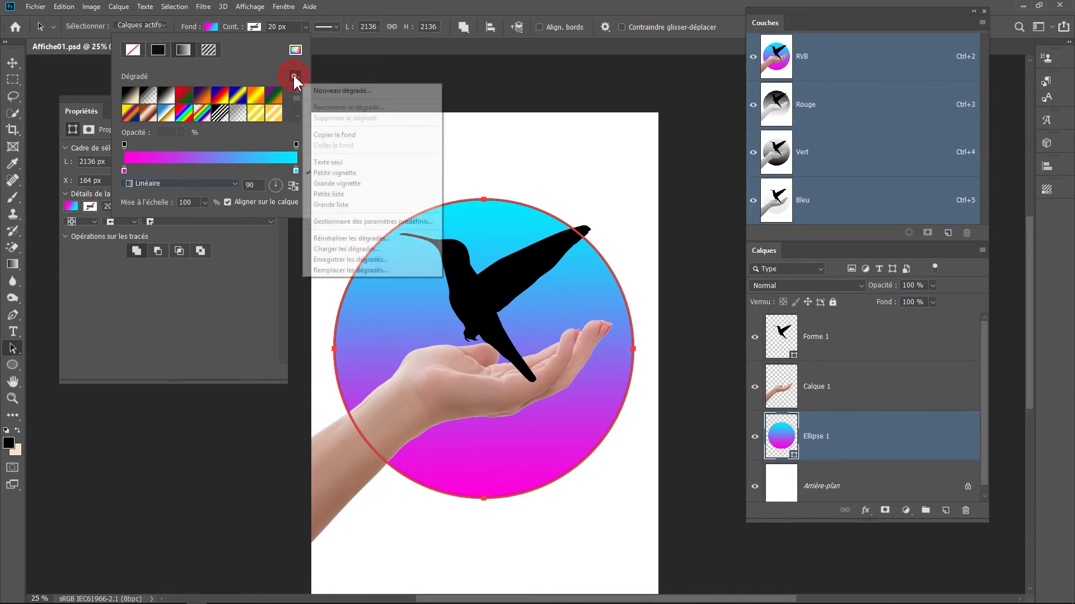
pyautogui.click(333, 91)
pyautogui.write('Cyan_Magenta')
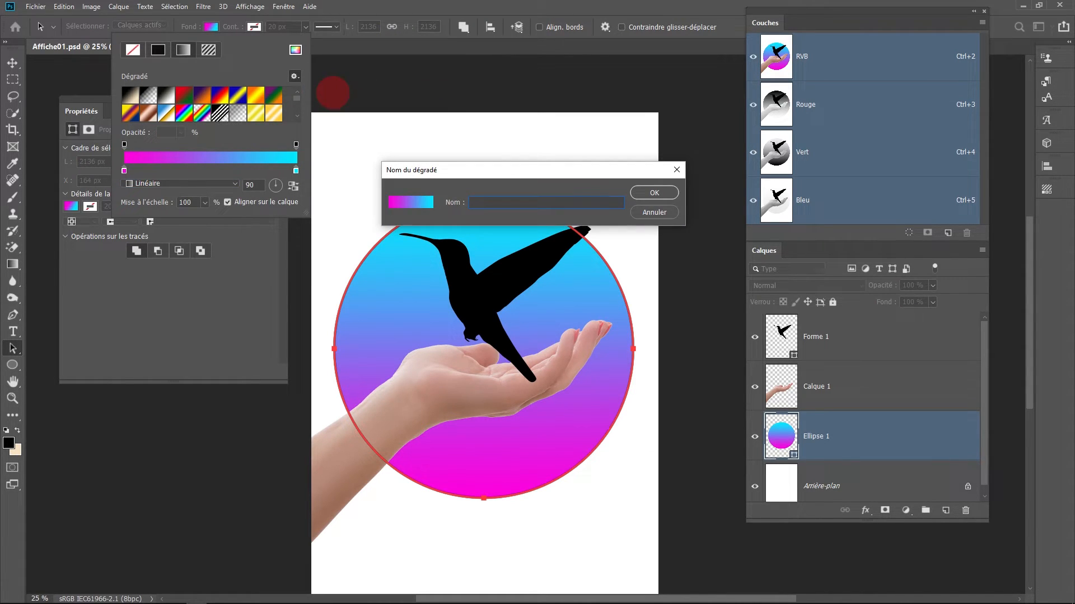
pyautogui.press('Return')
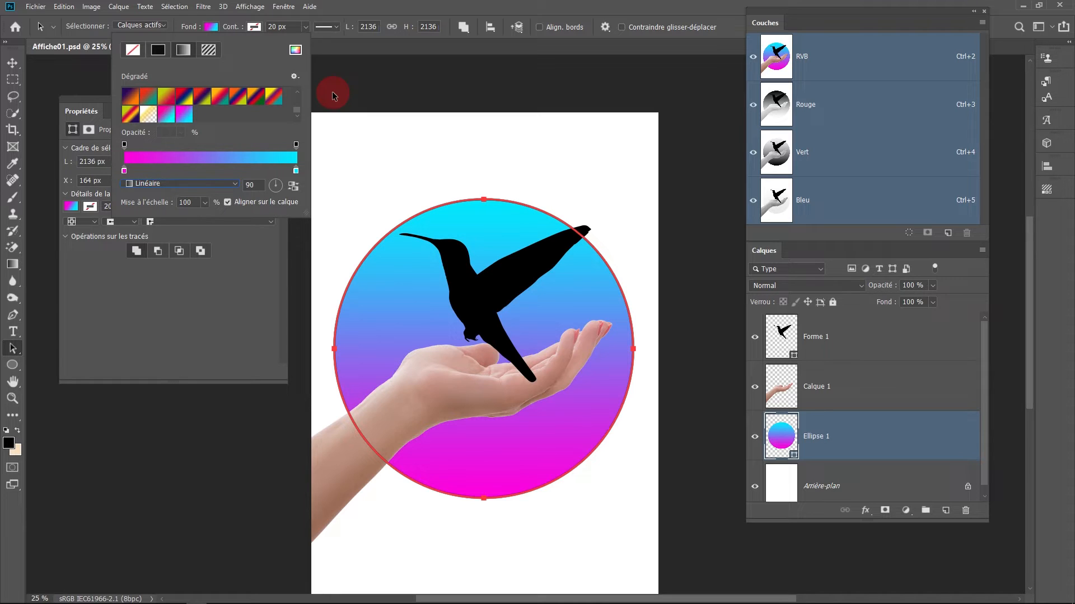
pyautogui.press('v')
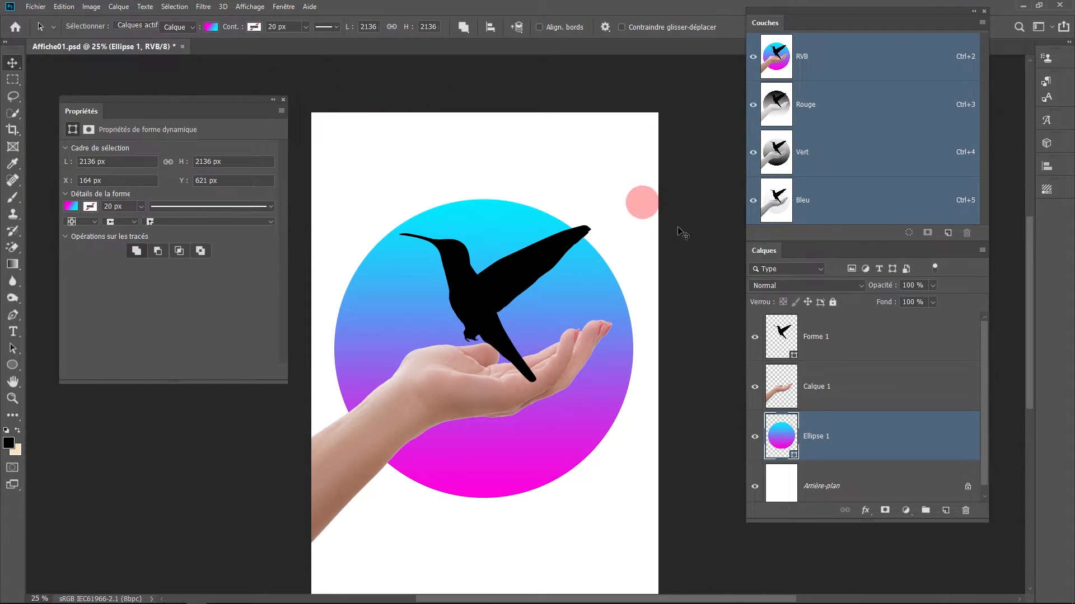
# Fill the hummingbird shape with the saved Cyan_Magenta gradient and reverse it so magenta is at the top.
pyautogui.click(789, 337)
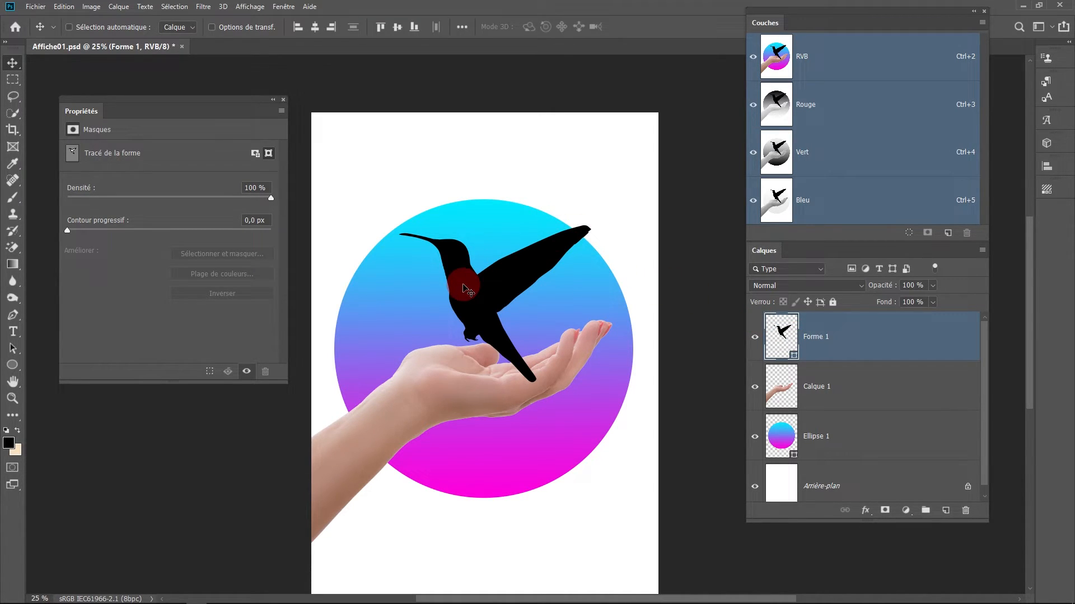
pyautogui.press('a')
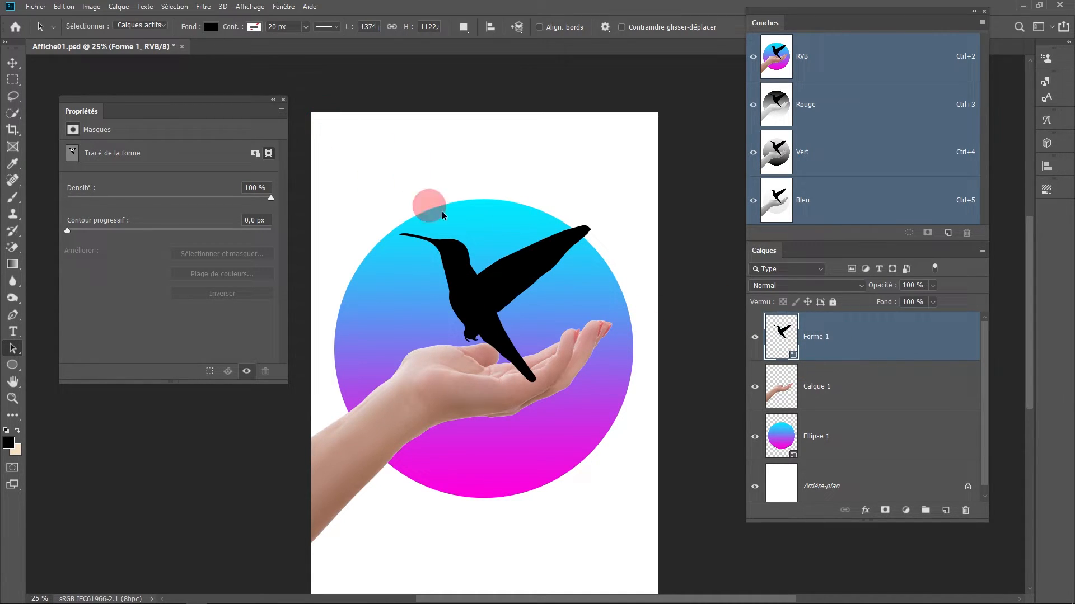
pyautogui.click(211, 26)
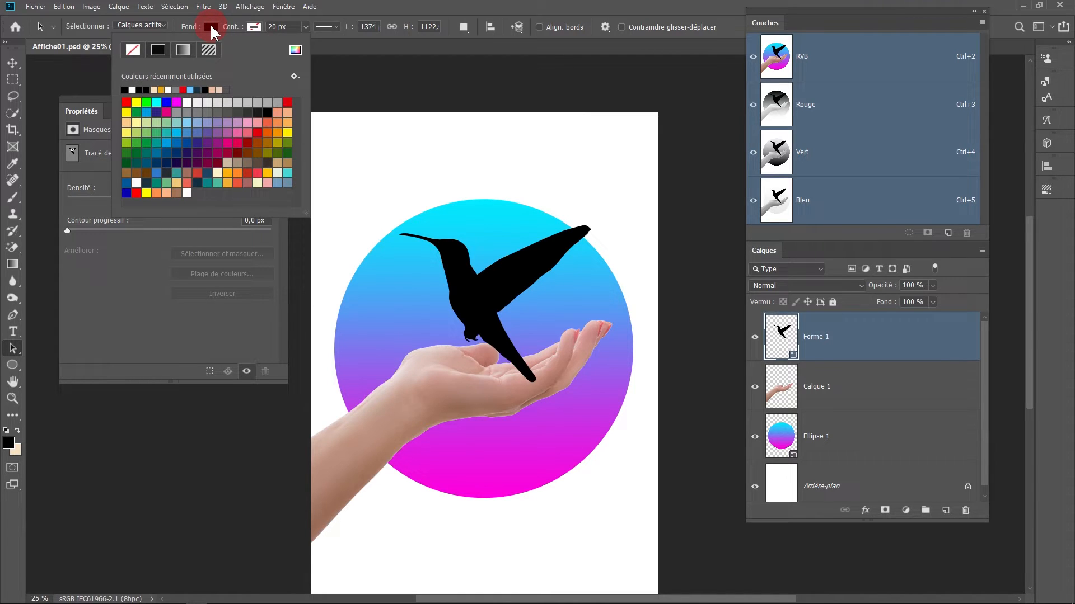
pyautogui.click(181, 49)
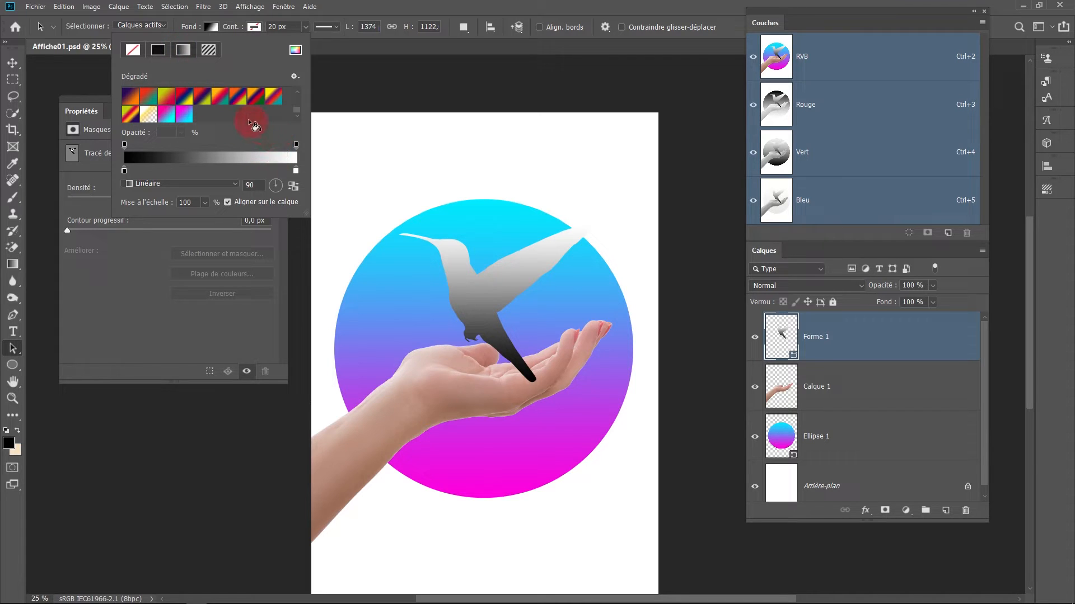
pyautogui.click(186, 119)
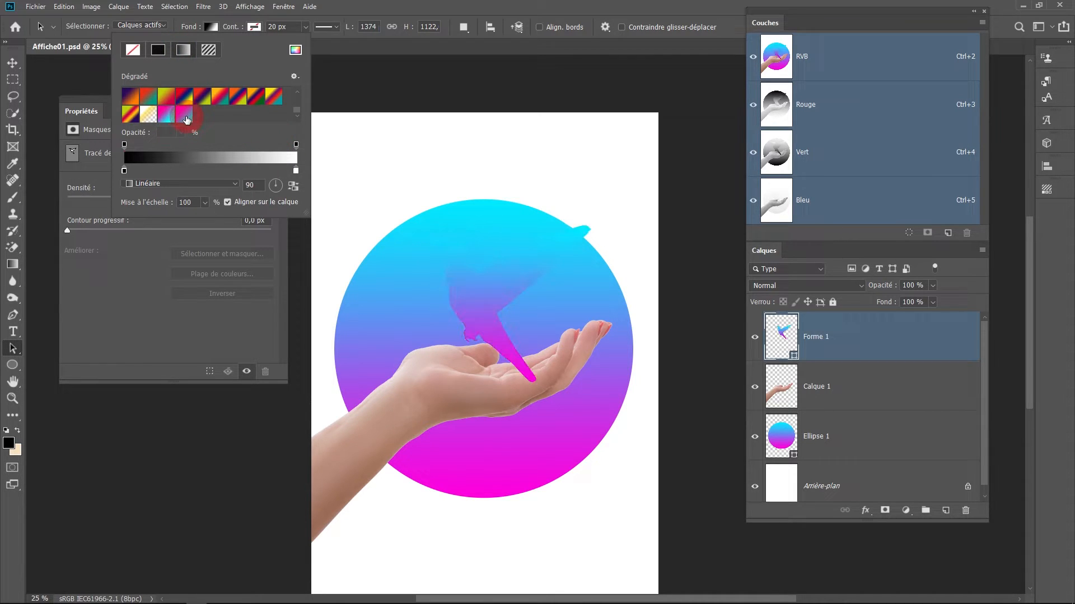
pyautogui.click(293, 185)
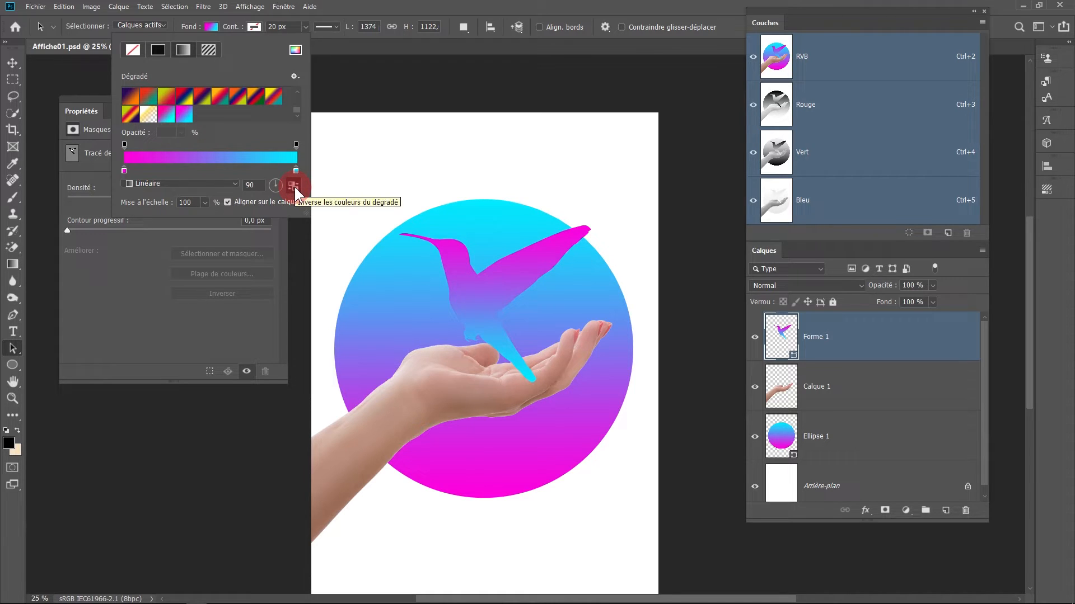
pyautogui.click(405, 7)
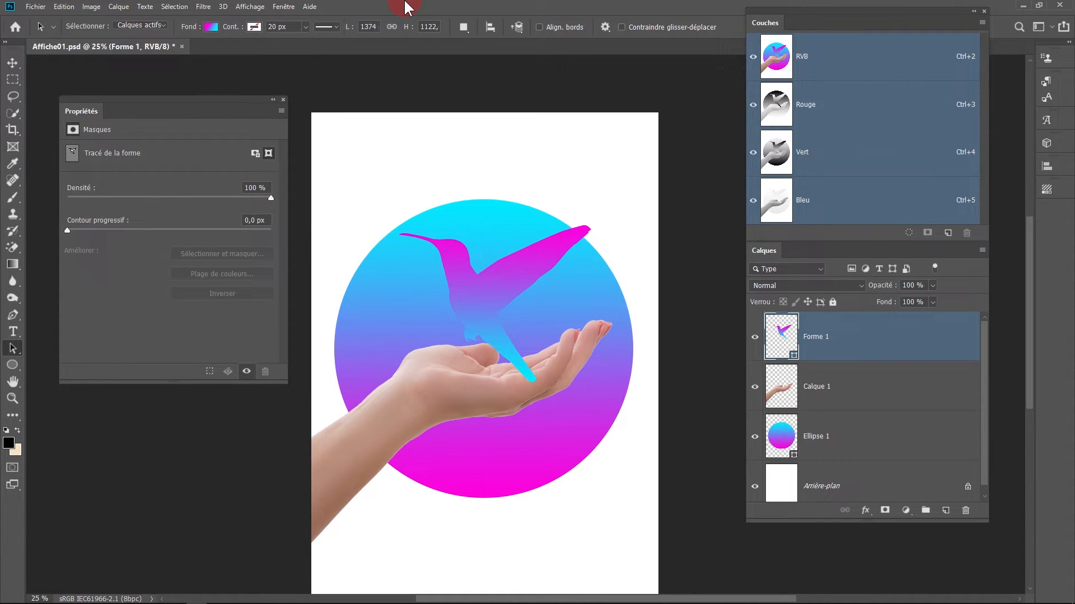
# Draw a rectangle about 2529 × 3556 px covering the whole page, directly above the Arrière-plan layer.
pyautogui.moveTo(603, 525); pyautogui.dragTo(618, 461)
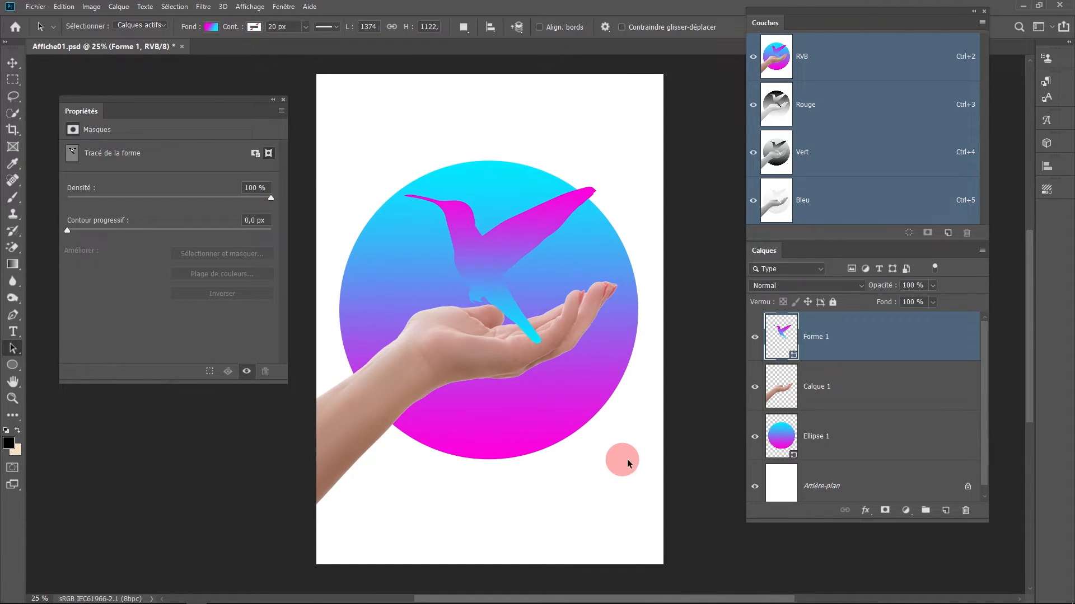
pyautogui.moveTo(834, 522); pyautogui.dragTo(831, 554)
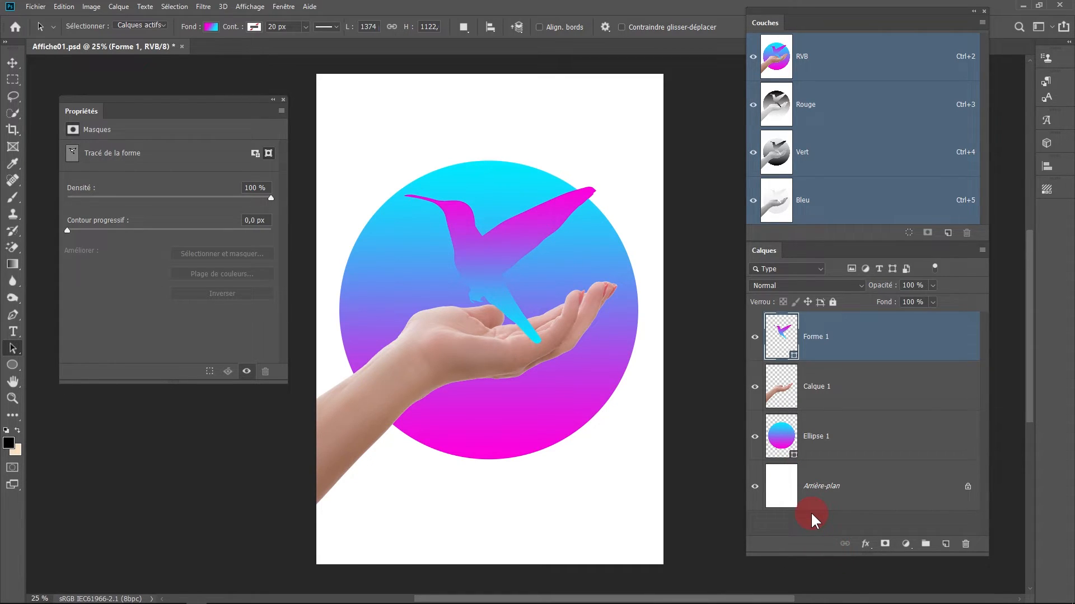
pyautogui.click(834, 498)
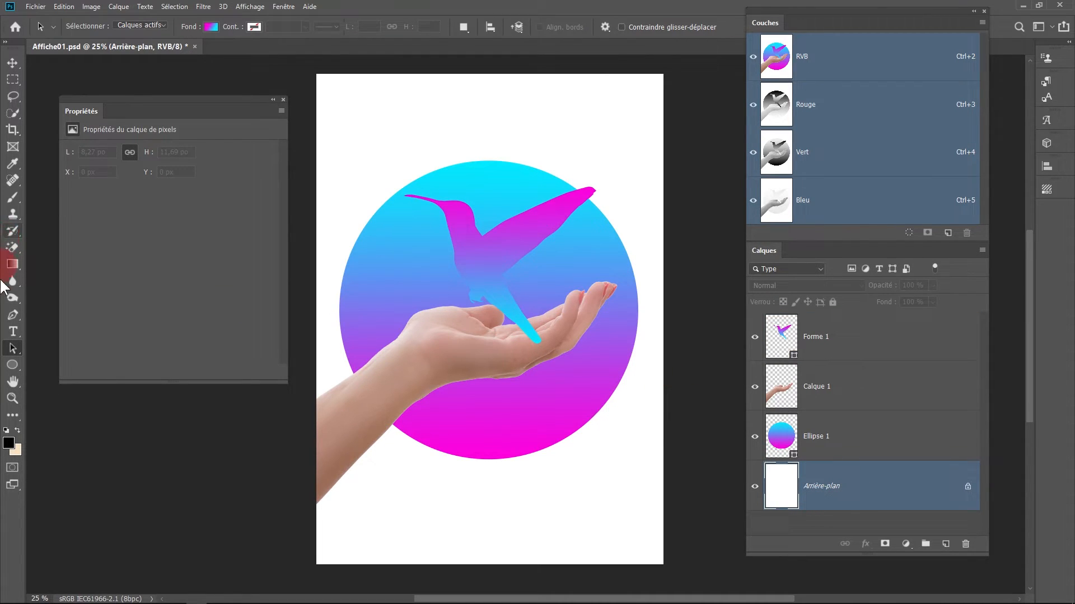
pyautogui.click(12, 364)
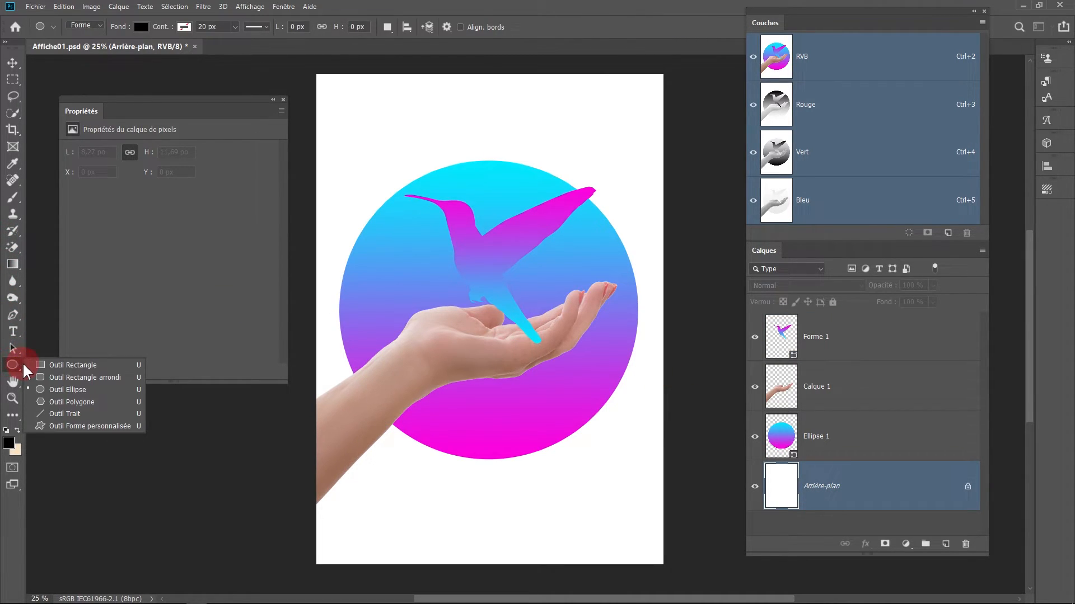
pyautogui.click(38, 368)
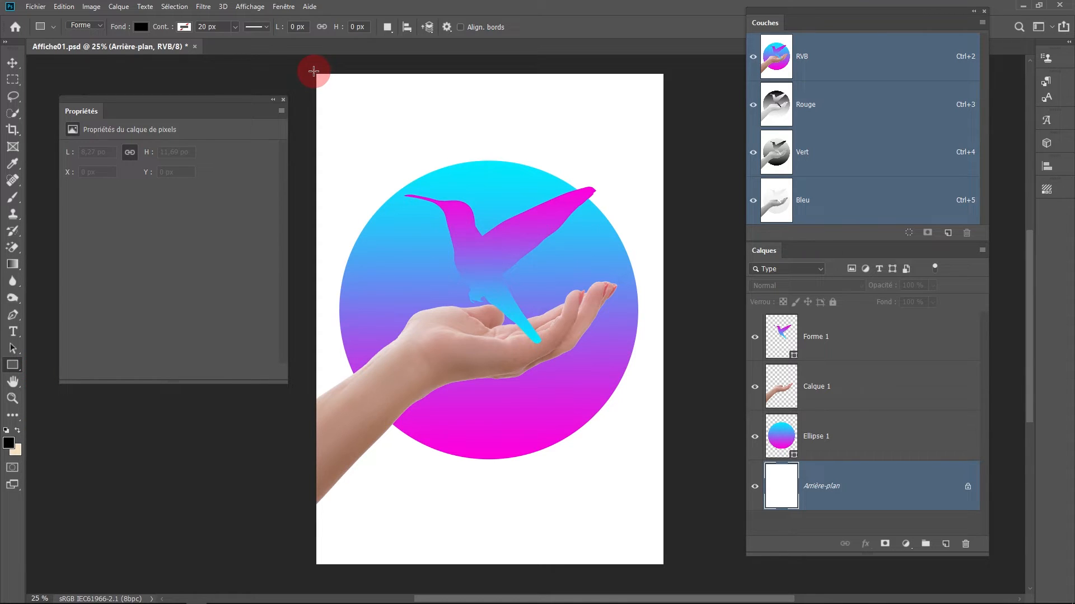
pyautogui.moveTo(313, 70); pyautogui.dragTo(667, 567)
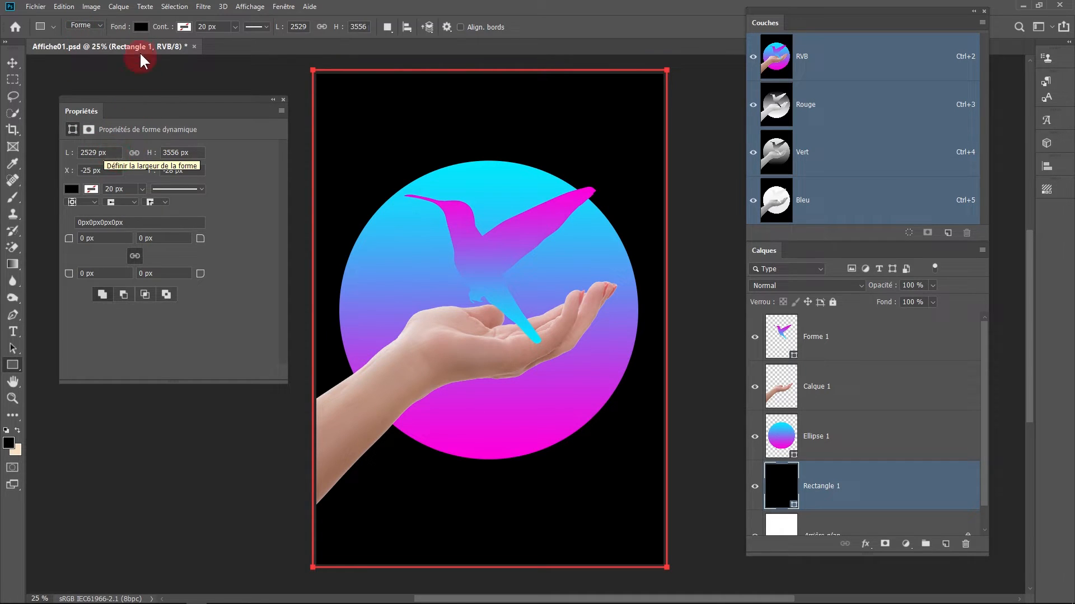
# Fill the background rectangle with the Cyan_Magenta gradient and set its angle to 80.
pyautogui.click(141, 28)
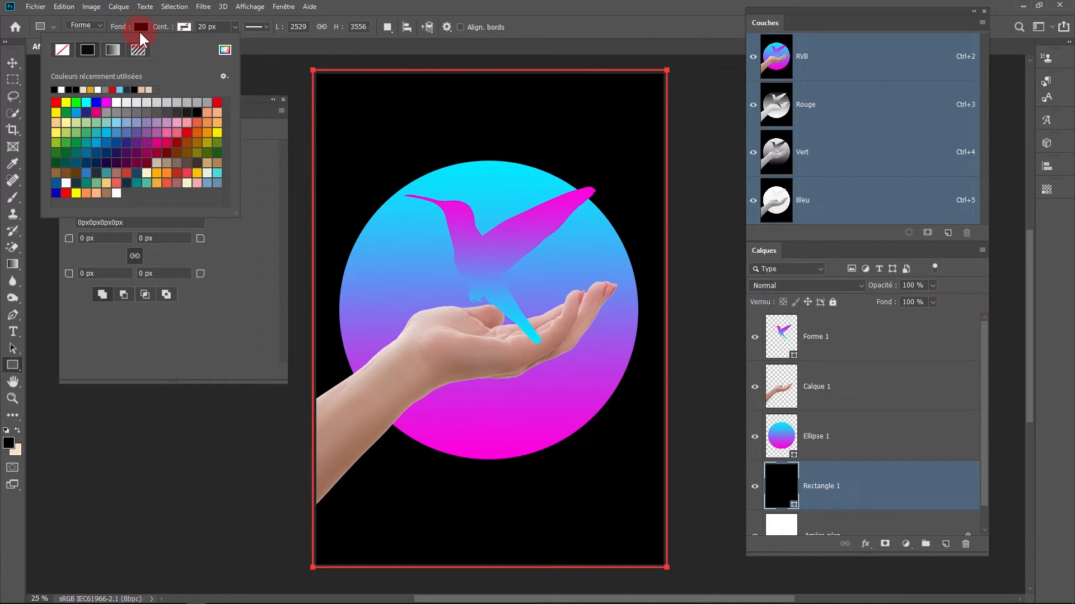
pyautogui.click(112, 49)
pyautogui.click(113, 114)
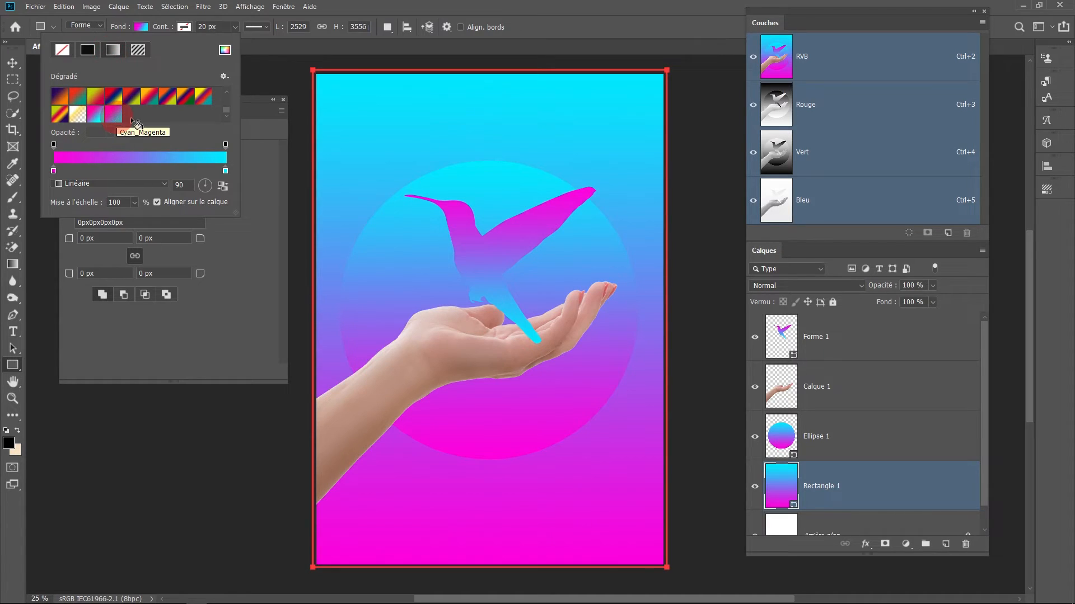
pyautogui.click(179, 185)
pyautogui.write('80')
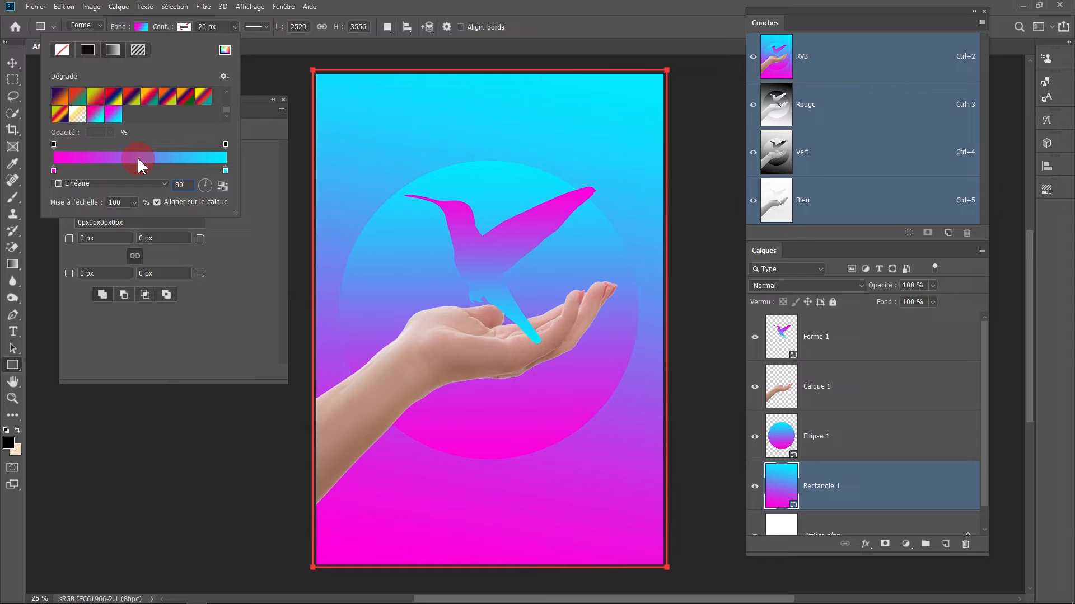
# Darken the magenta stop of the rectangle's gradient to c200a9.
pyautogui.doubleClick(54, 170)
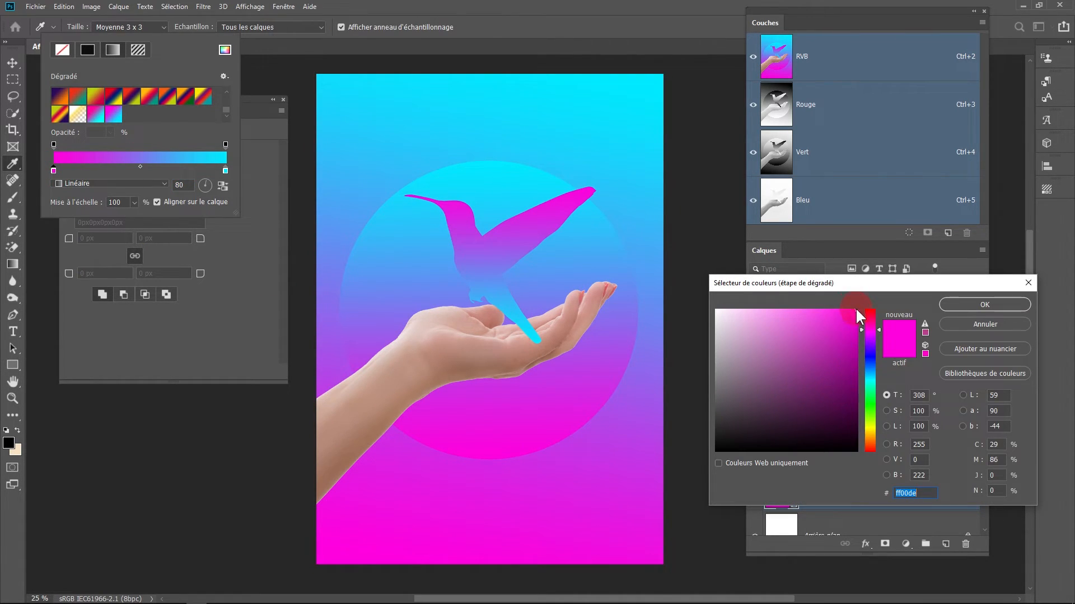
pyautogui.click(856, 310)
pyautogui.moveTo(857, 310); pyautogui.dragTo(862, 344)
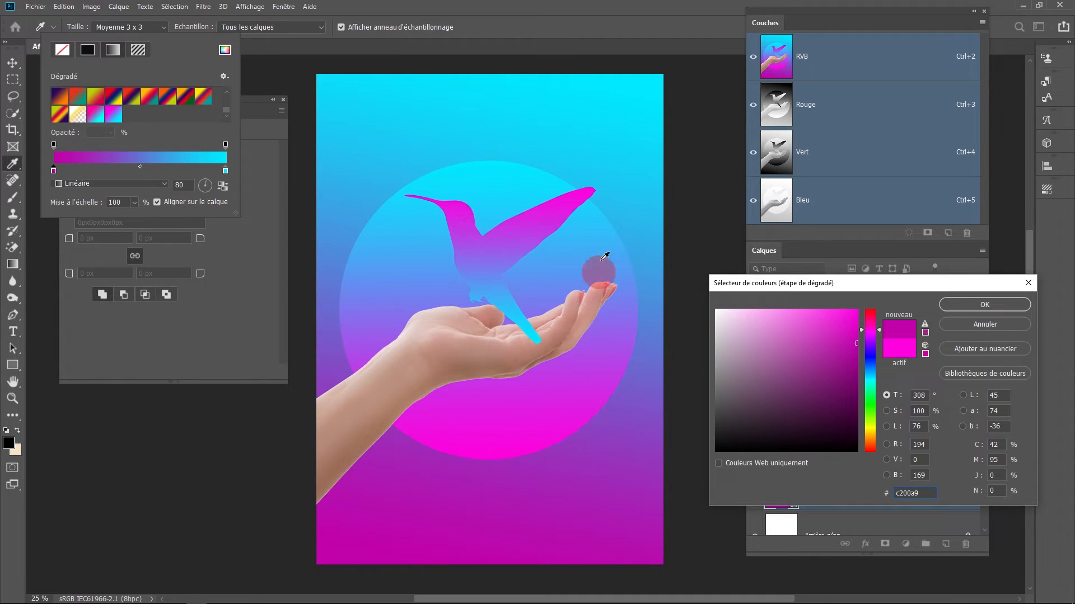
pyautogui.click(965, 305)
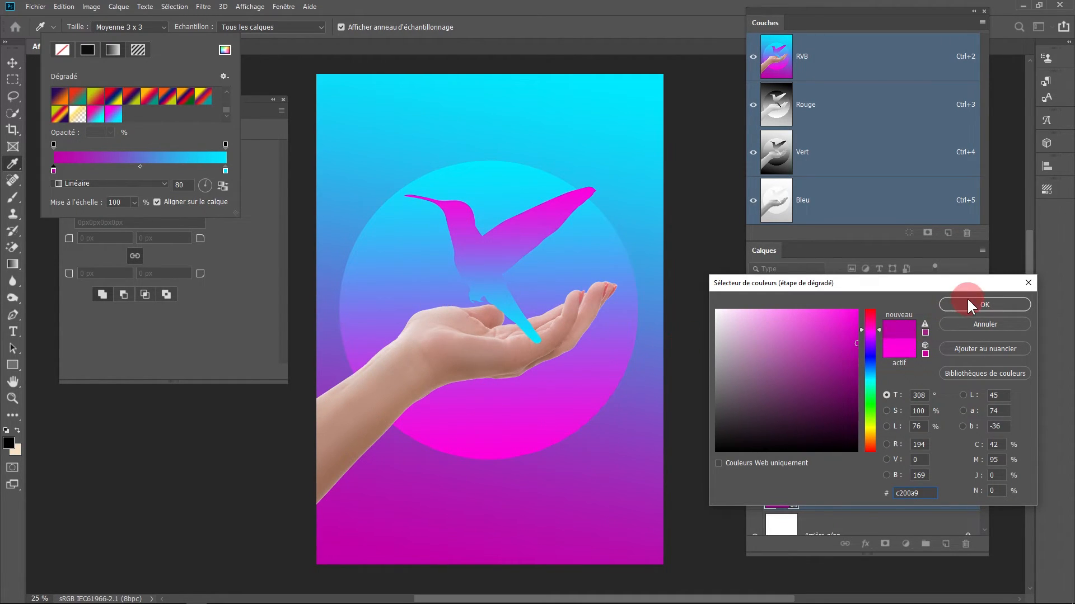
# Darken the cyan stop of the rectangle's gradient to 01bccd and save the document.
pyautogui.click(225, 170)
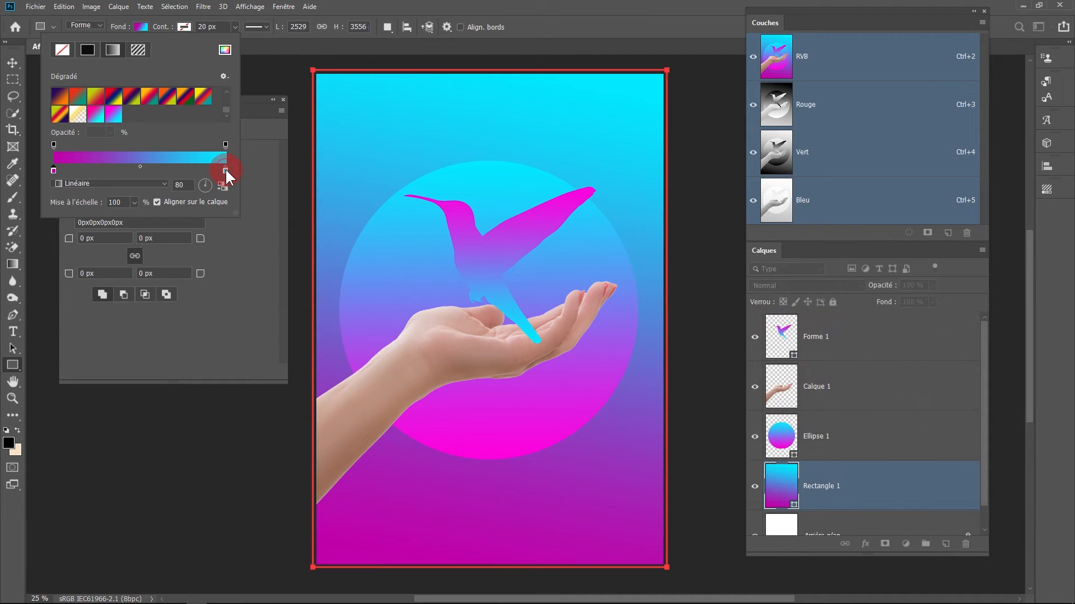
pyautogui.doubleClick(225, 170)
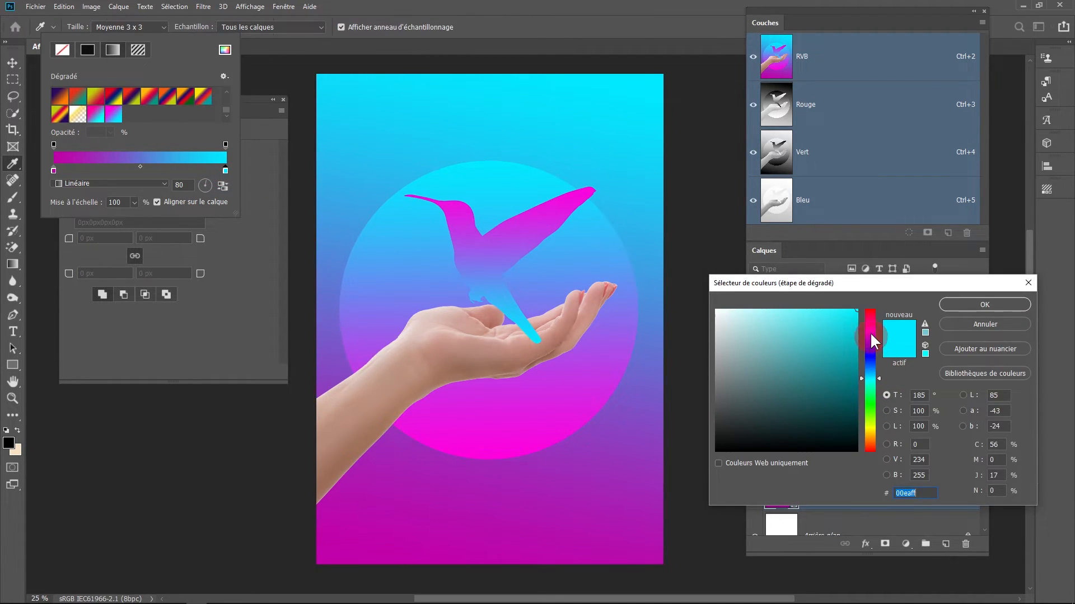
pyautogui.click(858, 318)
pyautogui.moveTo(858, 319); pyautogui.dragTo(857, 337)
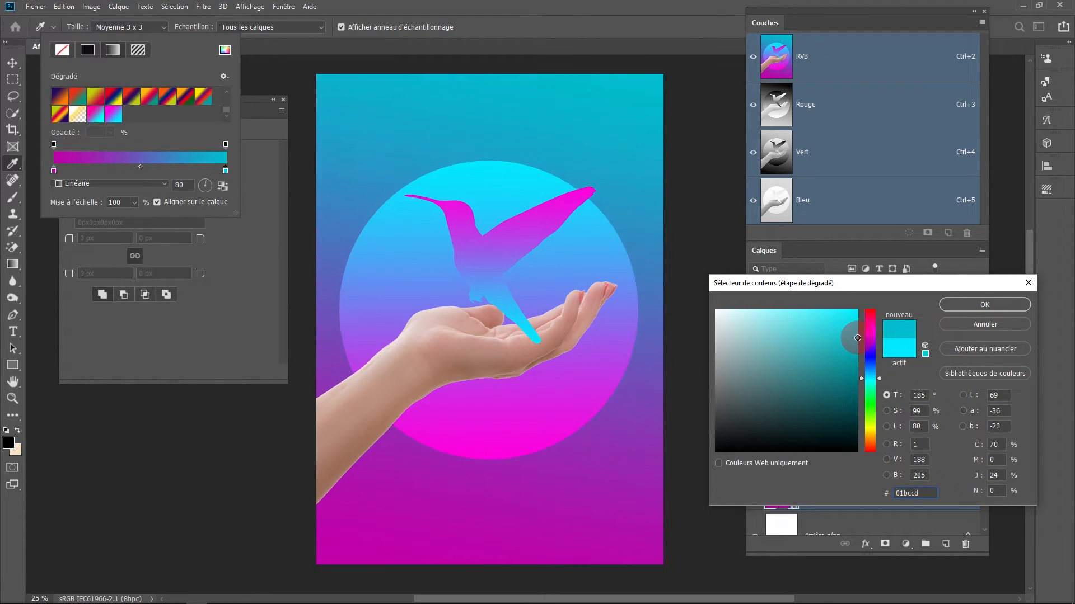
pyautogui.click(979, 304)
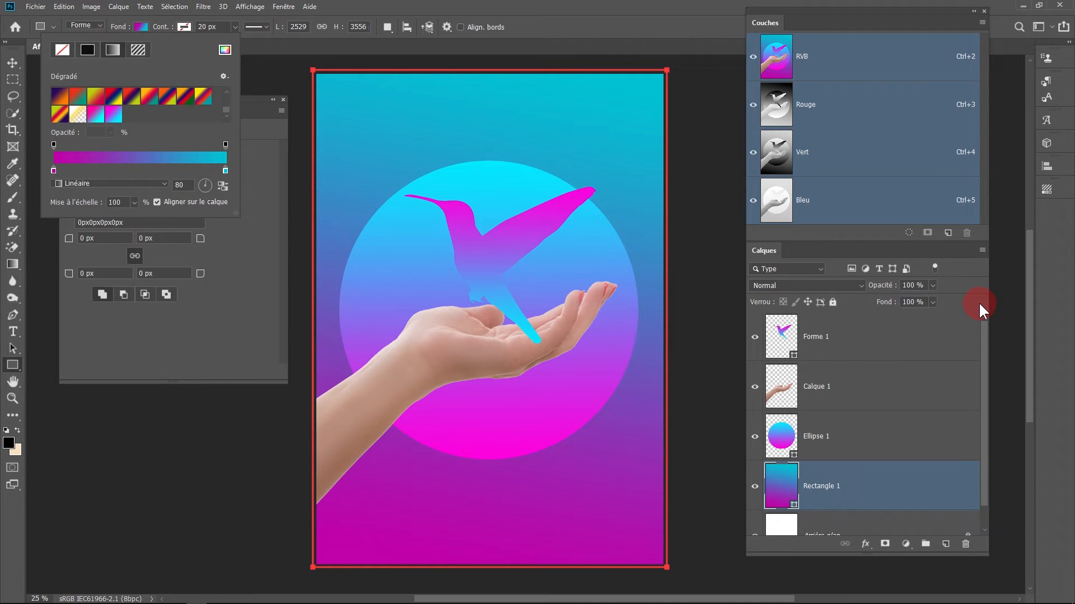
pyautogui.hotkey('ctrl', 's')
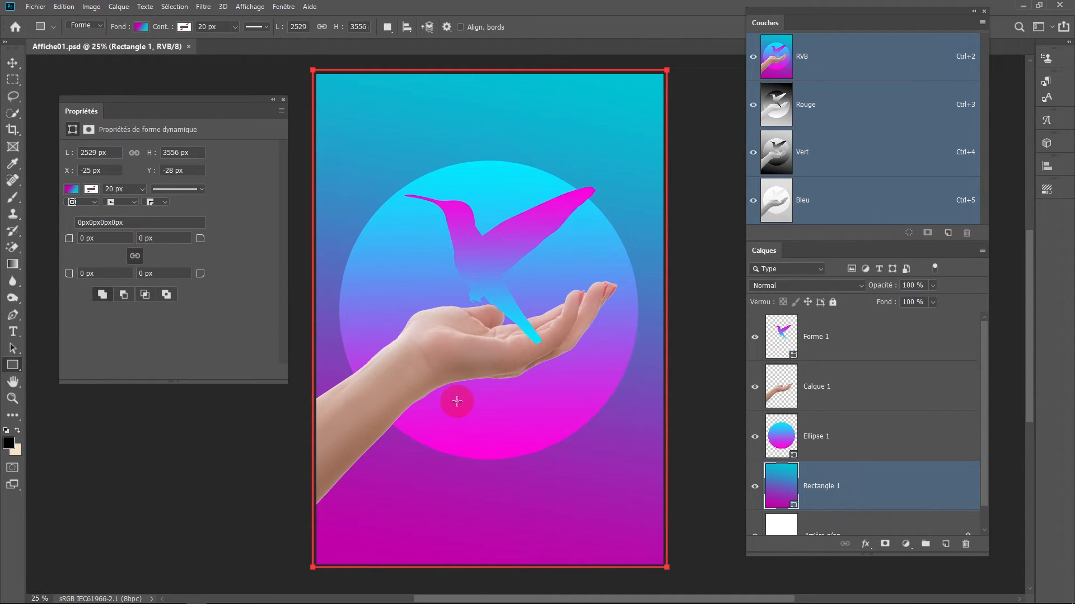
# Rename the hand layer Calque 1 as Bras.
pyautogui.scroll(-1, 882, 380)
pyautogui.click(845, 365)
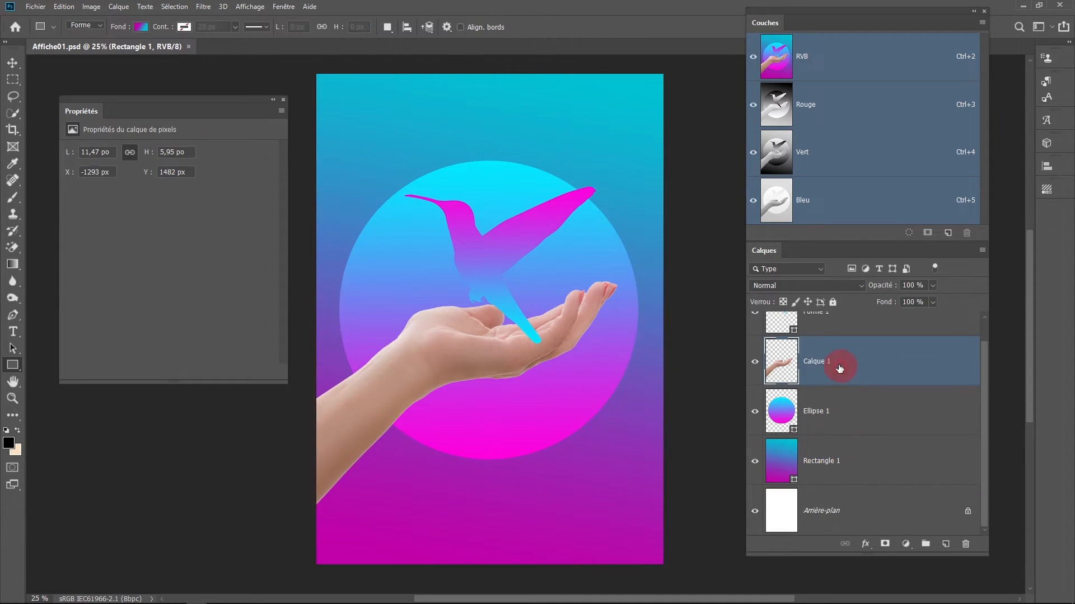
pyautogui.doubleClick(814, 362)
pyautogui.write('Bras')
pyautogui.press('Return')
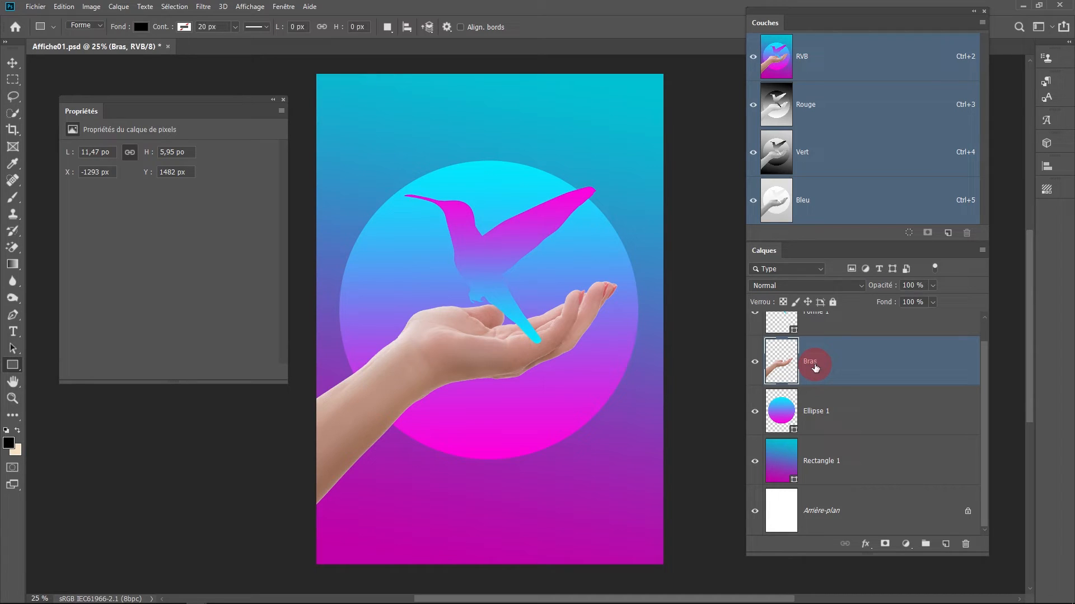
# Rename the hummingbird layer Forme 1 as Oiseau.
pyautogui.scroll(1, 815, 368)
pyautogui.click(819, 338)
pyautogui.doubleClick(819, 337)
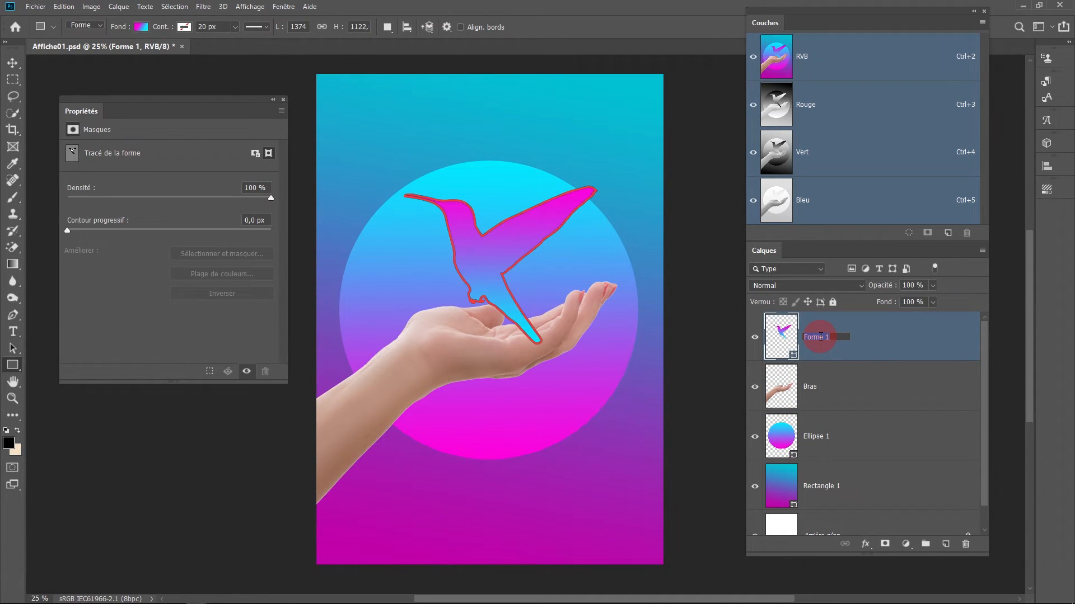
pyautogui.write('Oiseau')
pyautogui.press('Return')
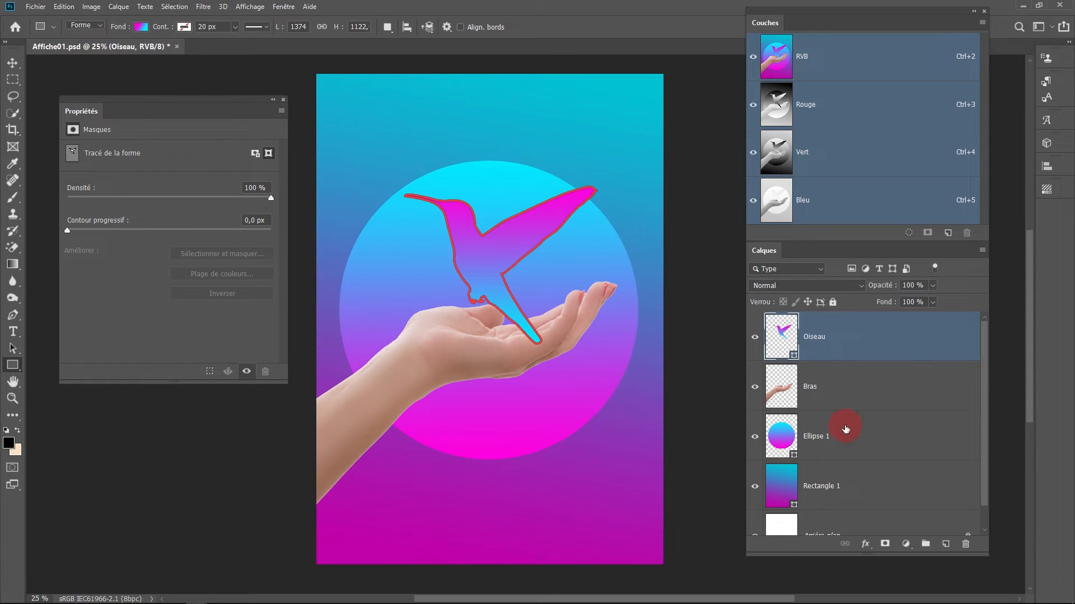
# Add a gradient map adjustment layer (Courbe de transfert de dégradé) directly above the Bras layer.
pyautogui.click(850, 386)
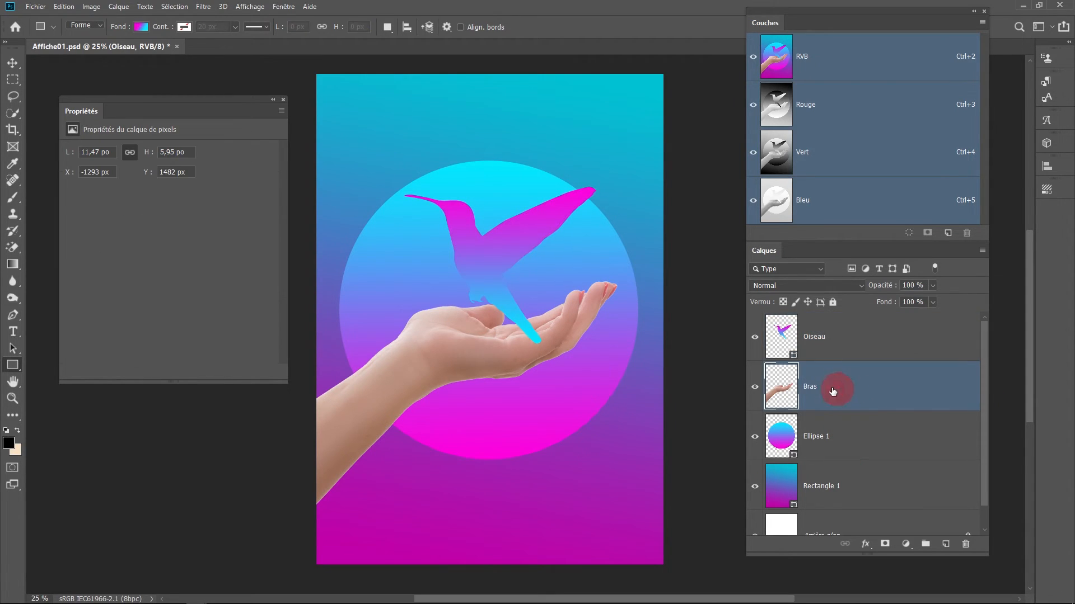
pyautogui.rightClick(863, 395)
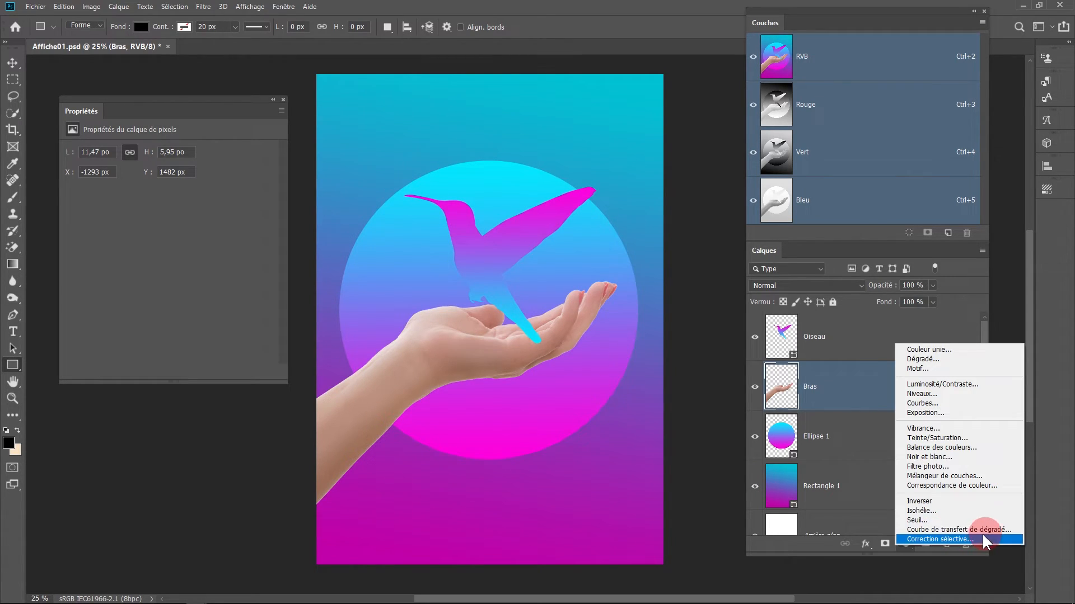
pyautogui.click(866, 545)
pyautogui.click(906, 545)
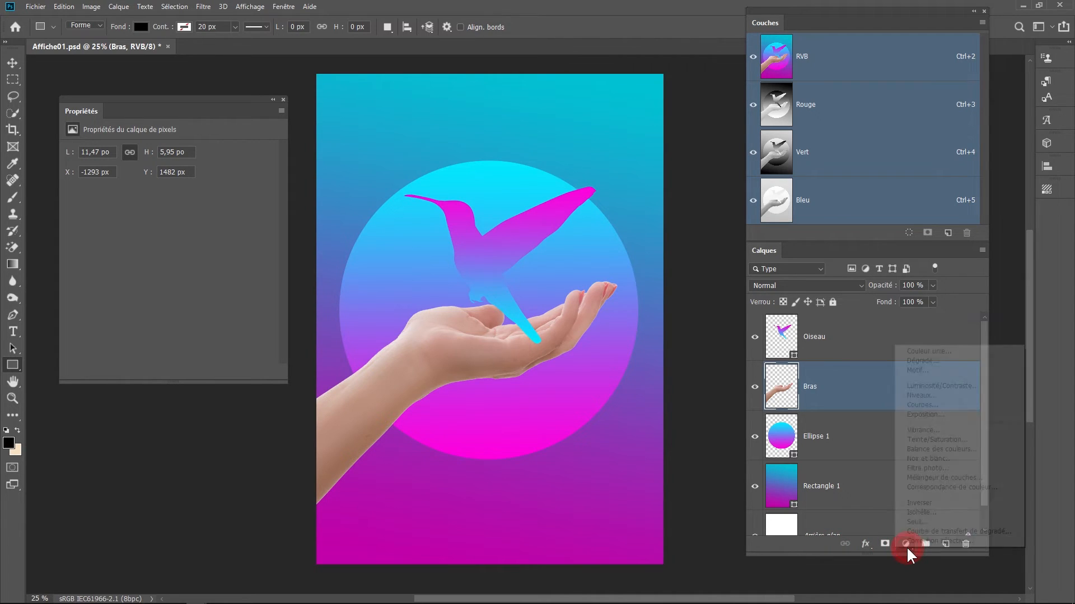
pyautogui.click(965, 532)
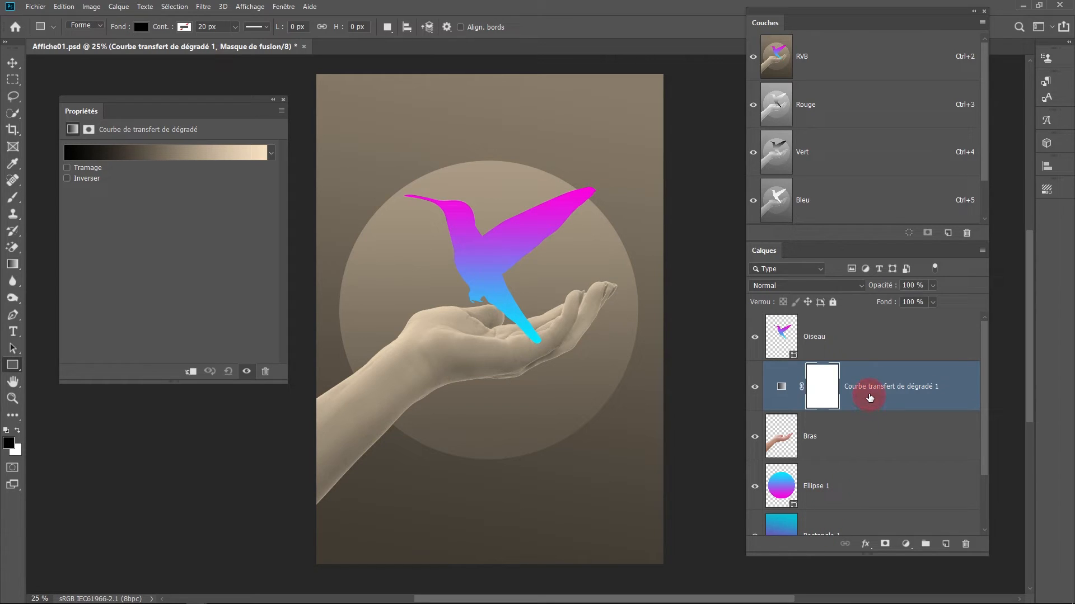
# Clip the gradient map adjustment to the Bras layer so it affects only the hand.
pyautogui.scroll(-3, 871, 456)
pyautogui.scroll(3, 872, 456)
pyautogui.moveTo(158, 98); pyautogui.dragTo(176, 84)
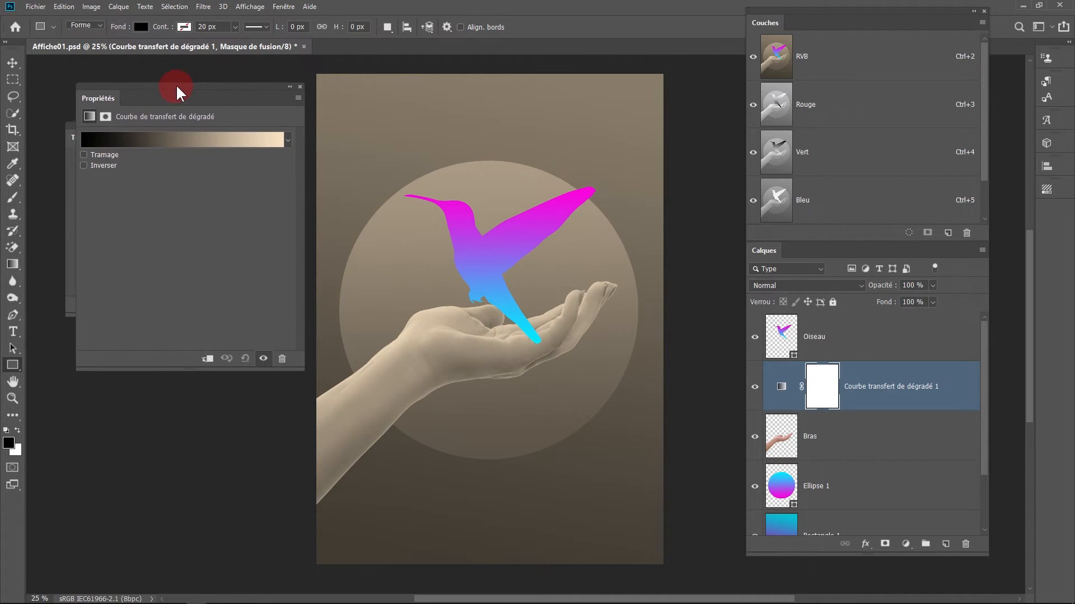
pyautogui.click(229, 147)
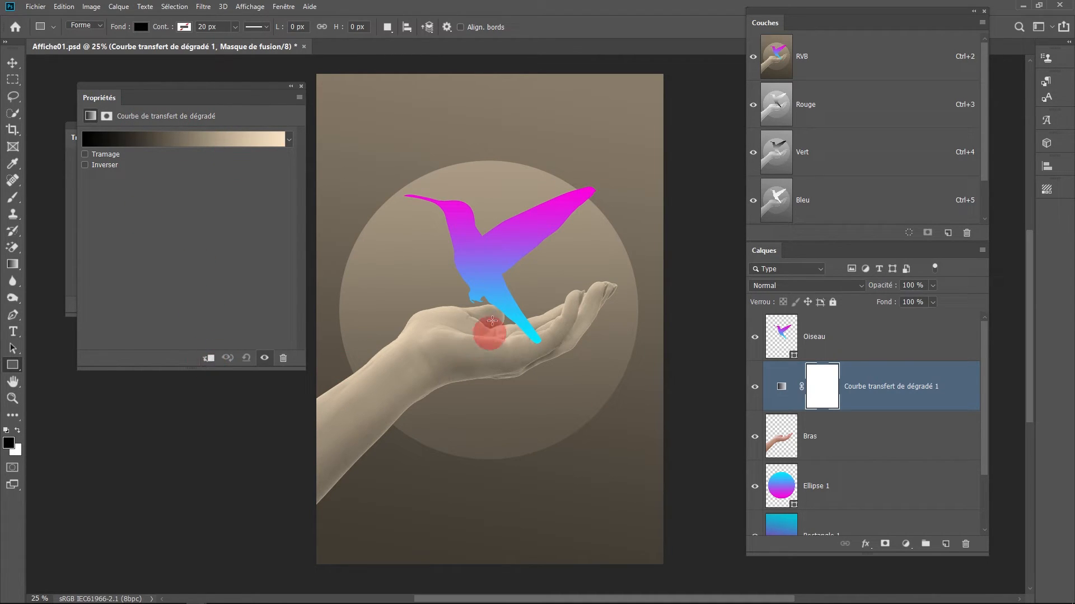
pyautogui.click(210, 359)
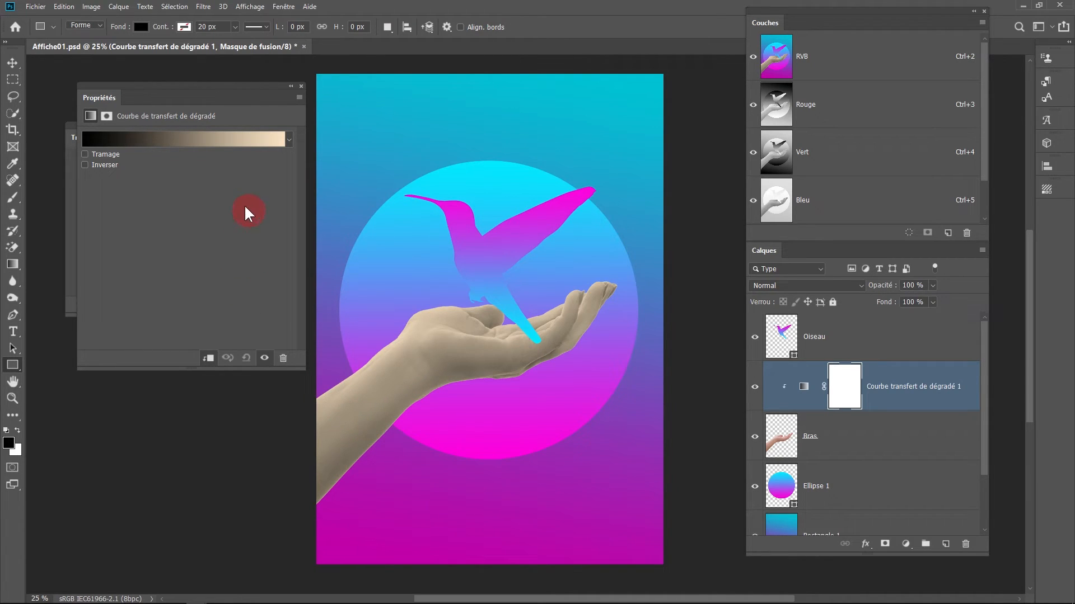
# Apply the saved Cyan_Magenta preset to the hand's gradient map.
pyautogui.click(287, 140)
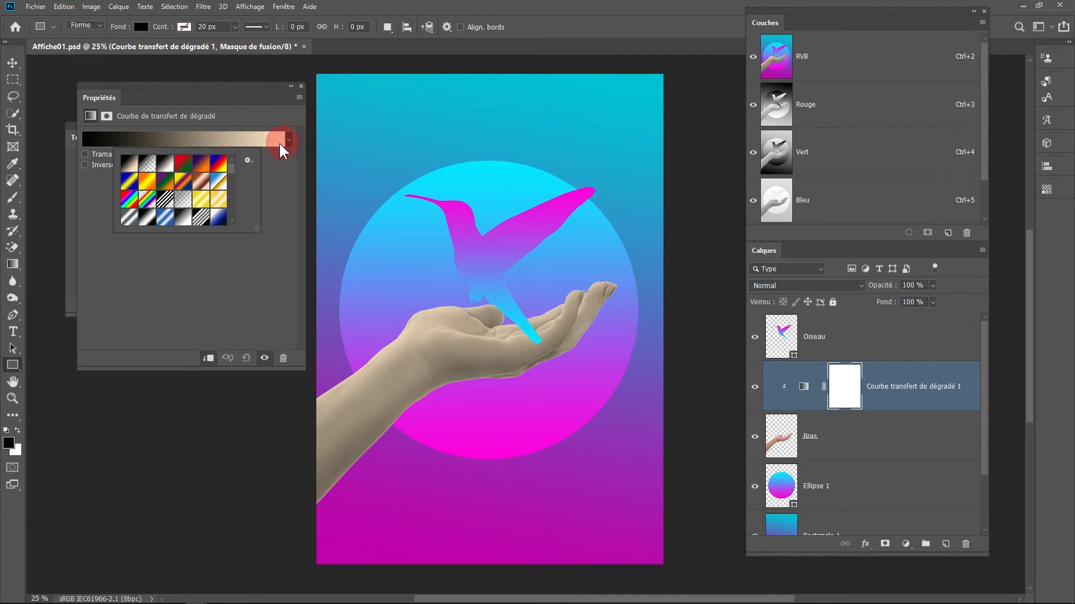
pyautogui.moveTo(234, 166); pyautogui.dragTo(232, 220)
pyautogui.click(133, 224)
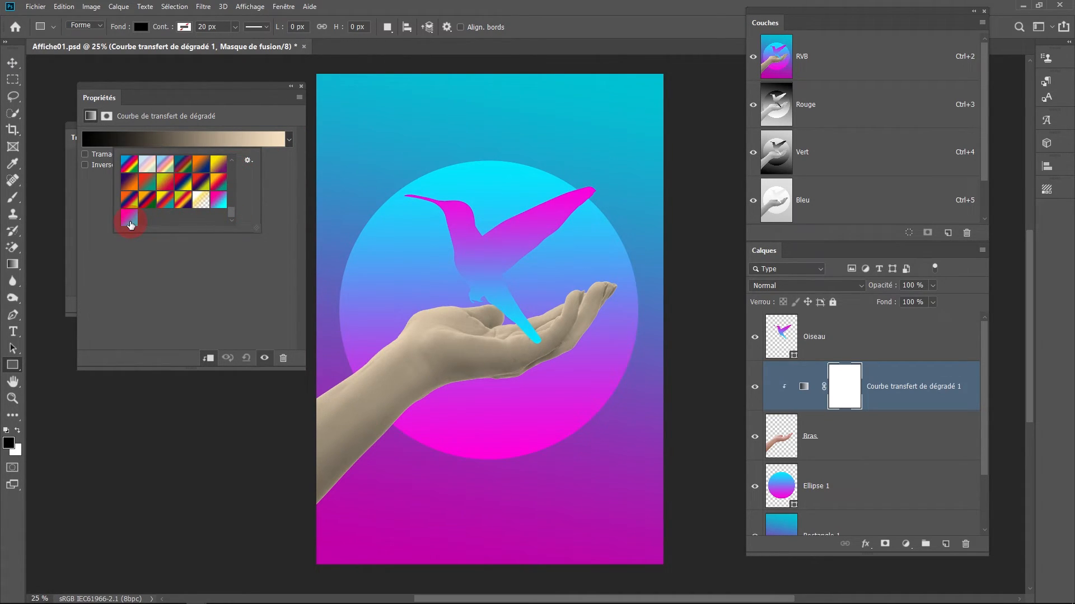
pyautogui.click(130, 225)
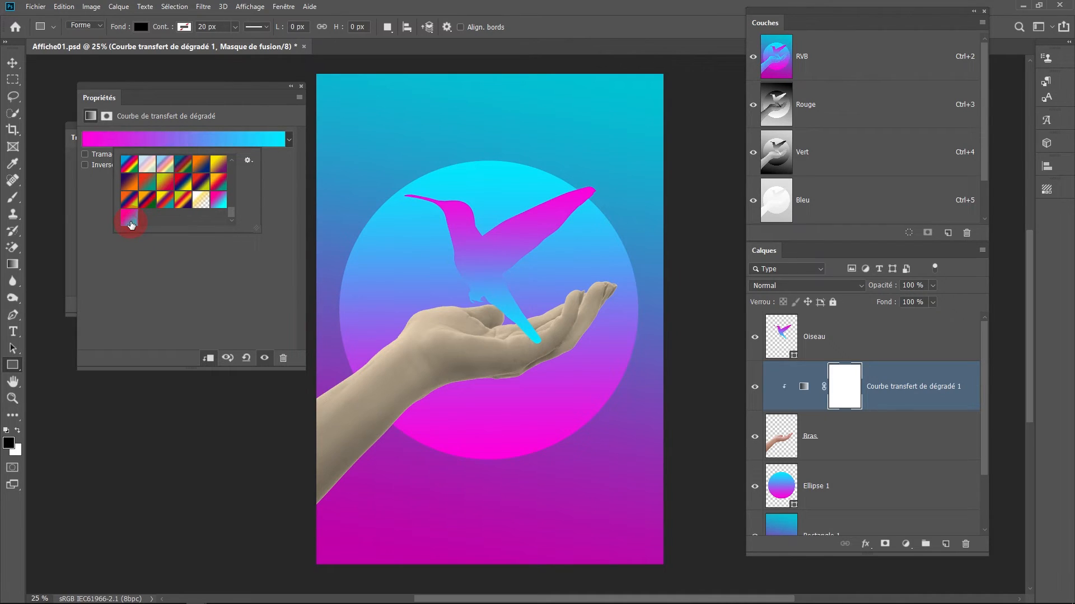
pyautogui.click(138, 266)
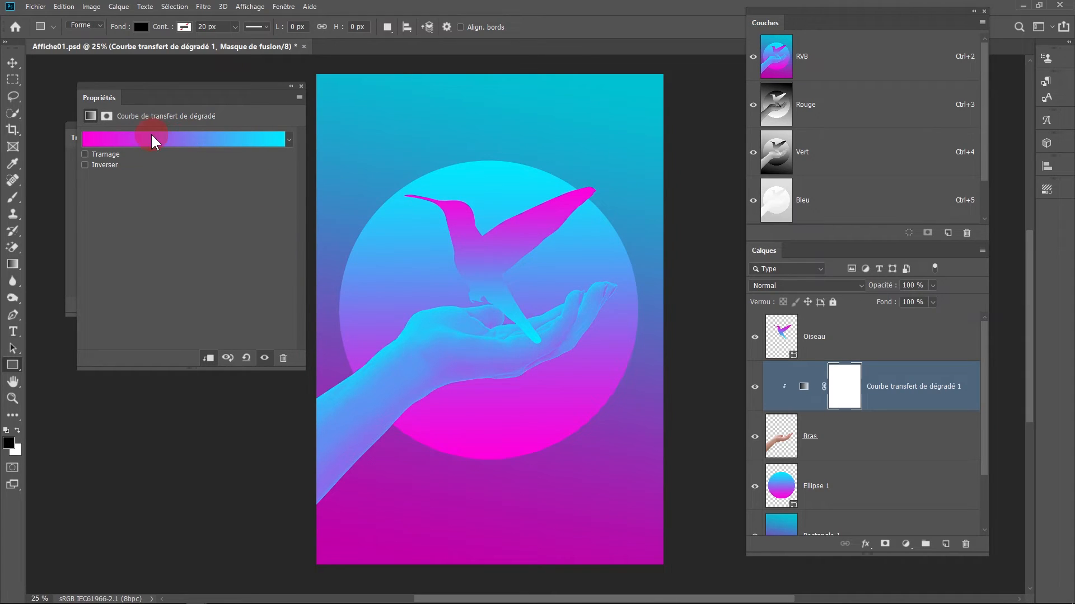
# Move the hand gradient map's magenta stop to 41 % and cyan stop to 95 %, and set the adjustment's blend mode to Obscurcir.
pyautogui.click(168, 140)
pyautogui.moveTo(740, 230); pyautogui.dragTo(786, 147)
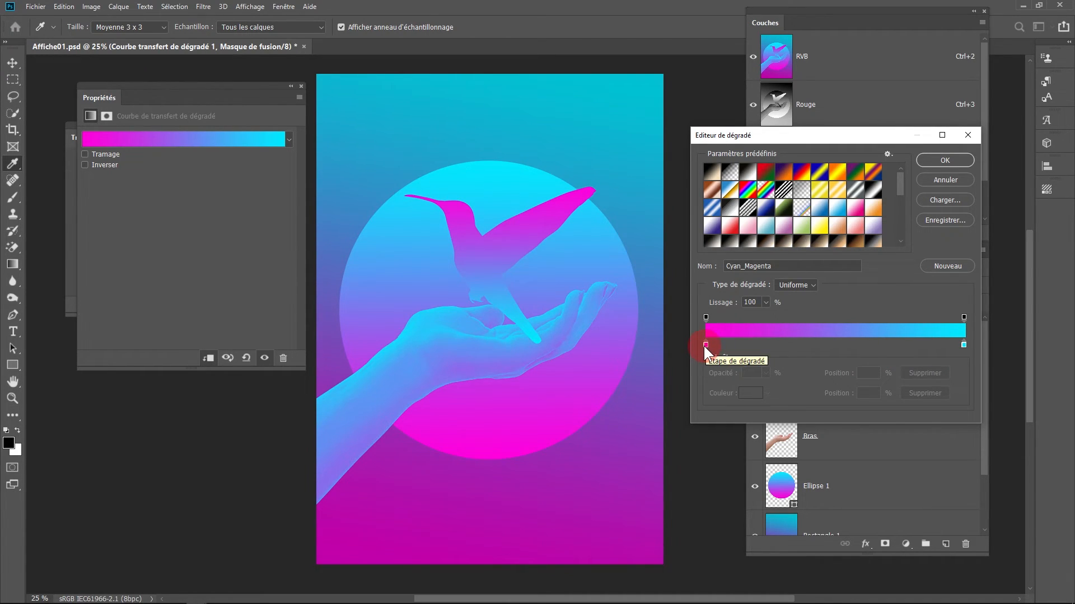
pyautogui.moveTo(704, 347); pyautogui.dragTo(813, 345)
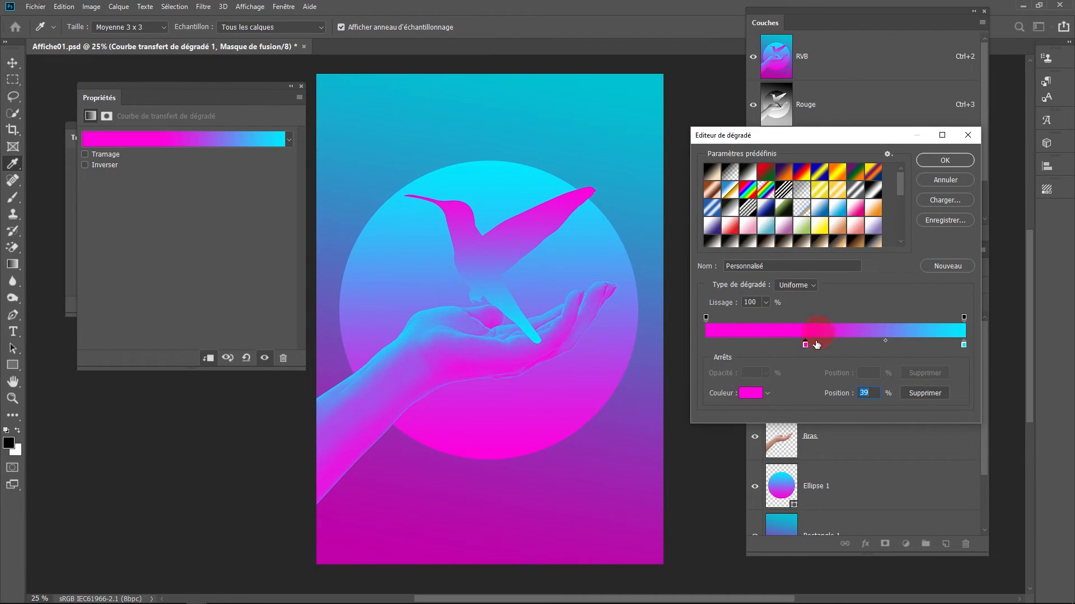
pyautogui.moveTo(804, 341)
pyautogui.mouseDown()
pyautogui.moveTo(795, 342)
pyautogui.moveTo(815, 342)
pyautogui.moveTo(811, 354)
pyautogui.moveTo(797, 344)
pyautogui.moveTo(811, 344)
pyautogui.mouseUp()
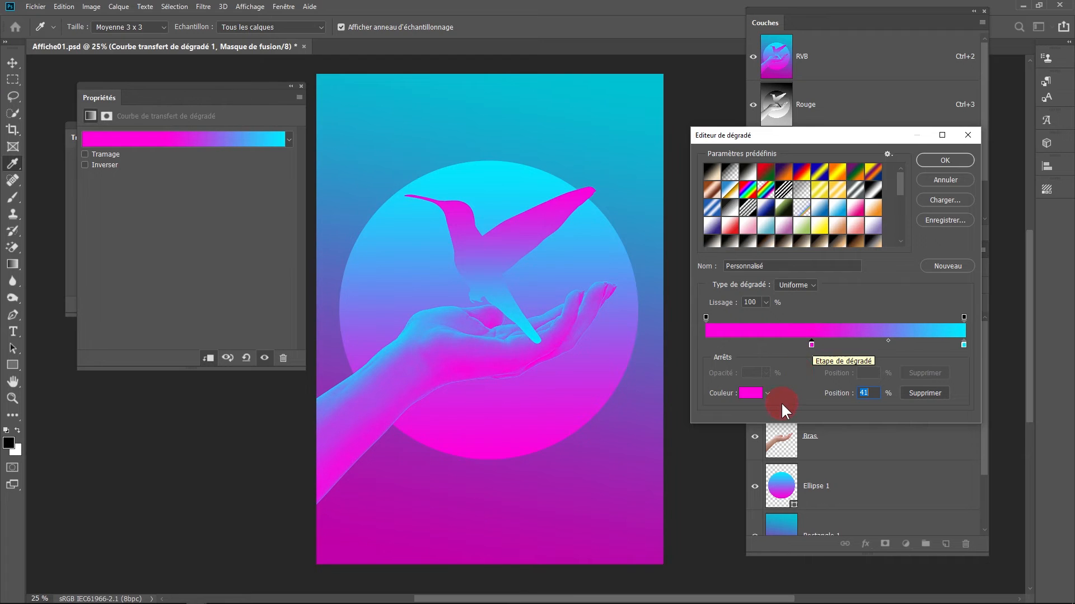
pyautogui.moveTo(963, 344); pyautogui.dragTo(952, 342)
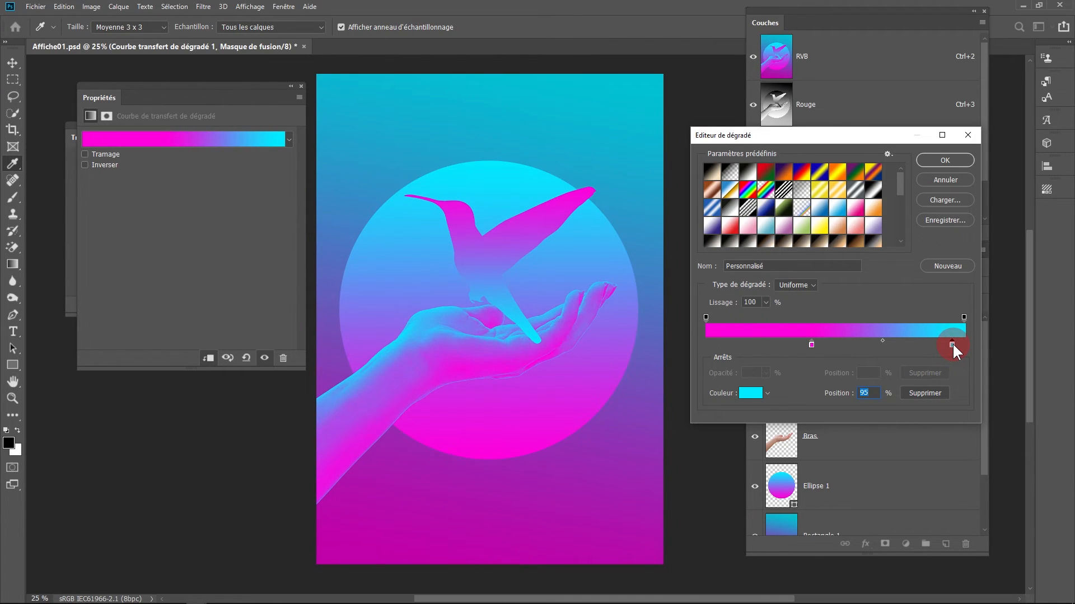
pyautogui.click(943, 162)
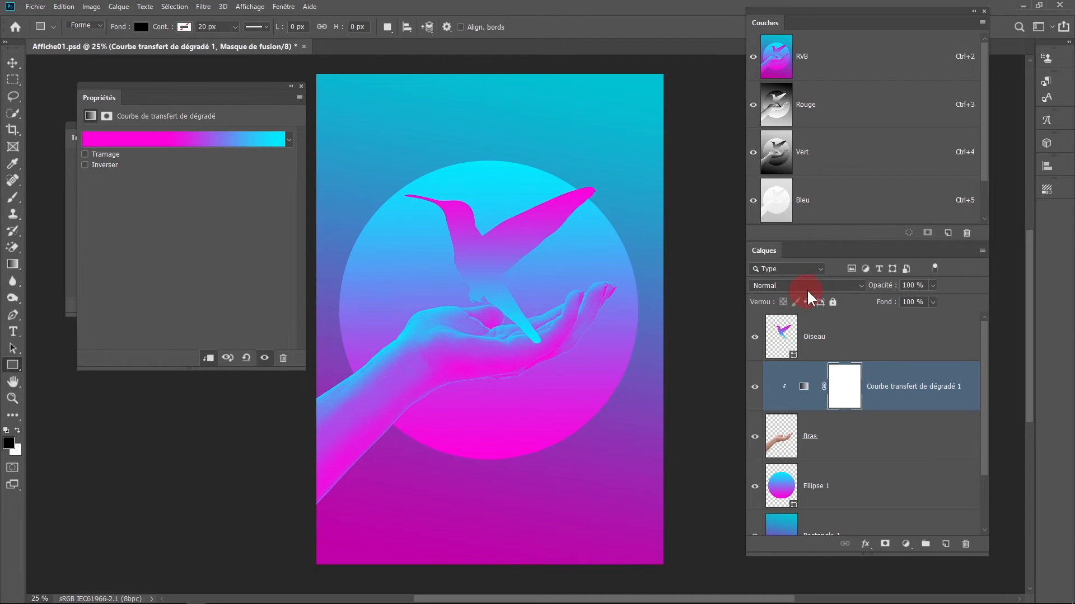
pyautogui.click(861, 286)
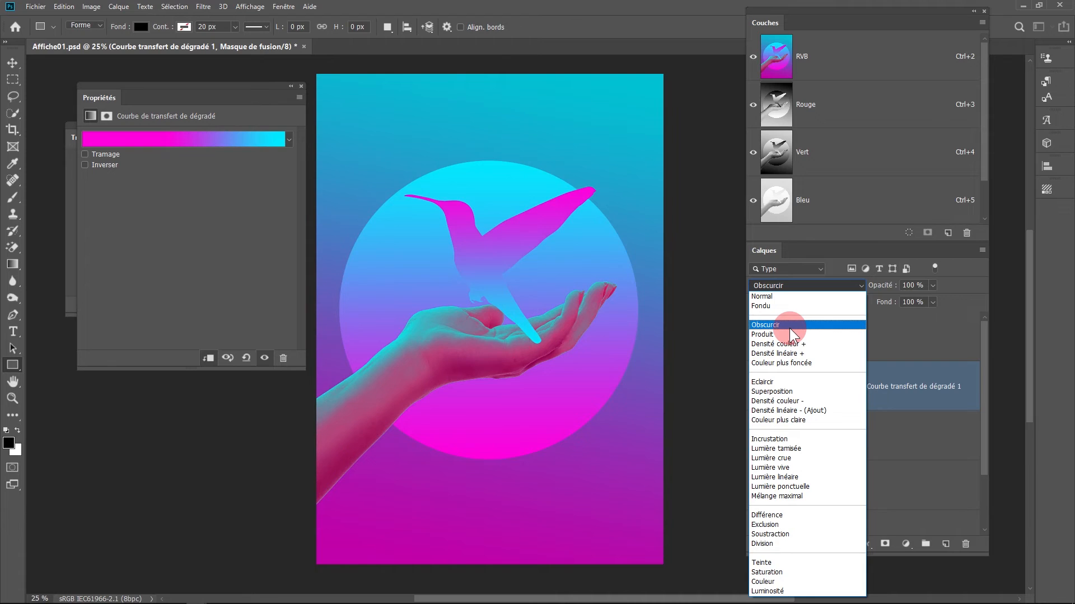
pyautogui.click(789, 326)
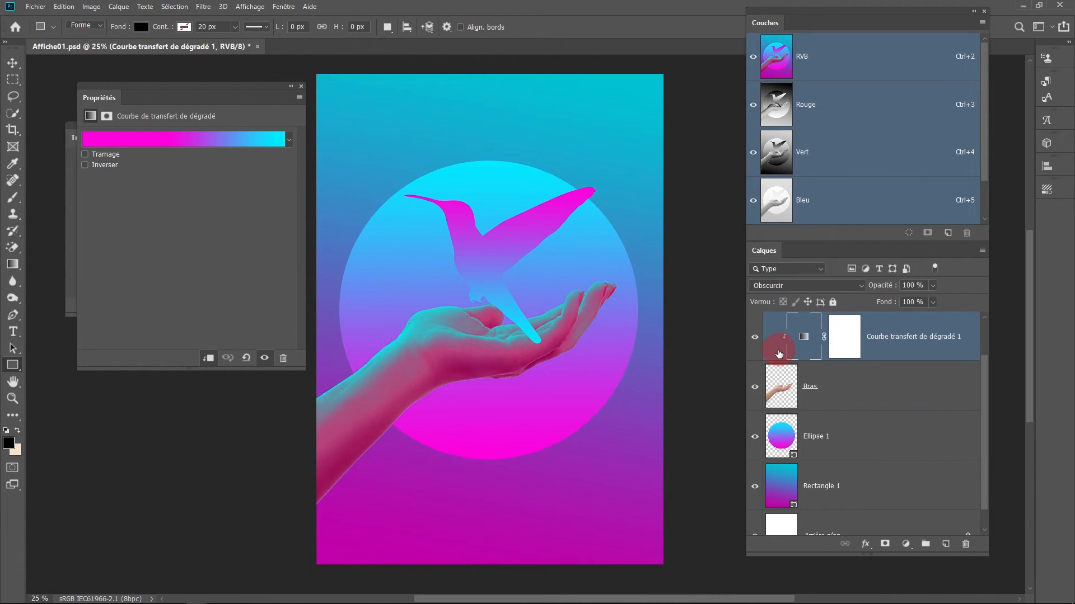
# Duplicate the Bras layer beneath the gradient map adjustment, keeping the original hand as a separate layer underneath.
pyautogui.click(852, 385)
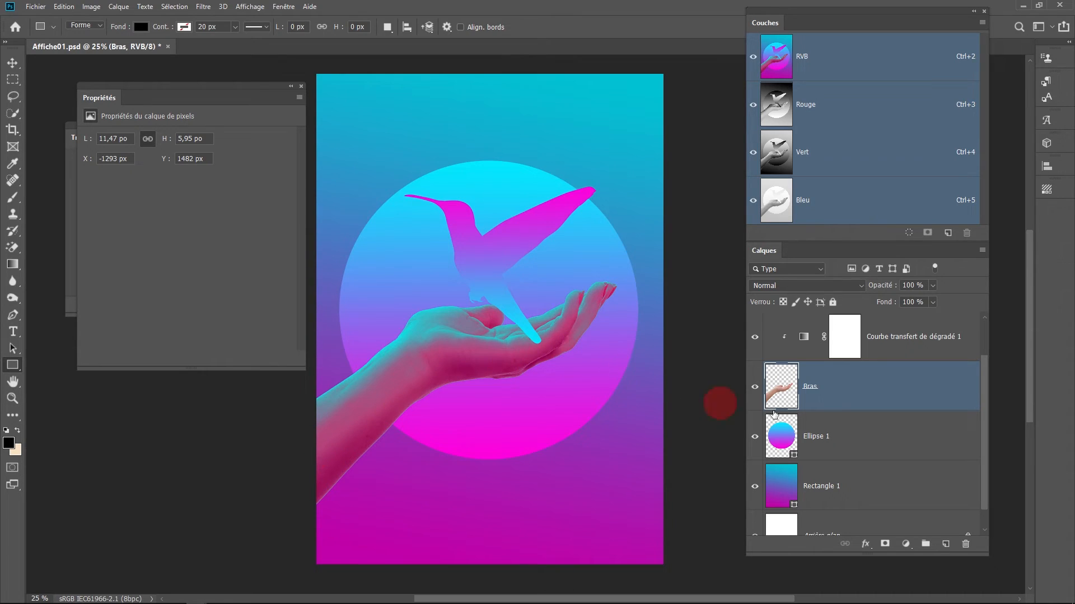
pyautogui.scroll(1, 860, 449)
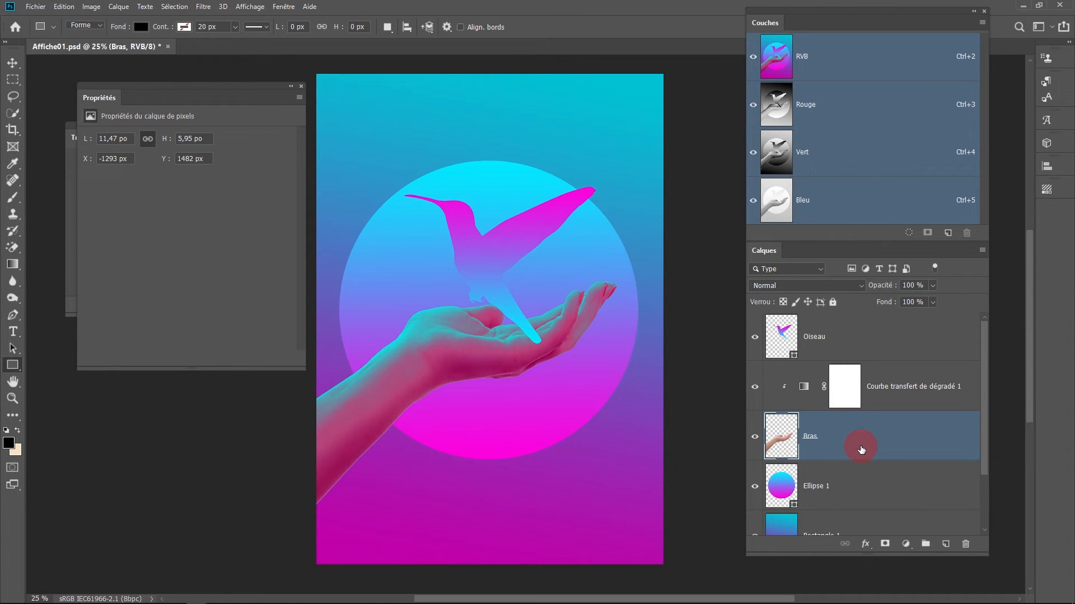
pyautogui.hotkey('ctrl', 'j')
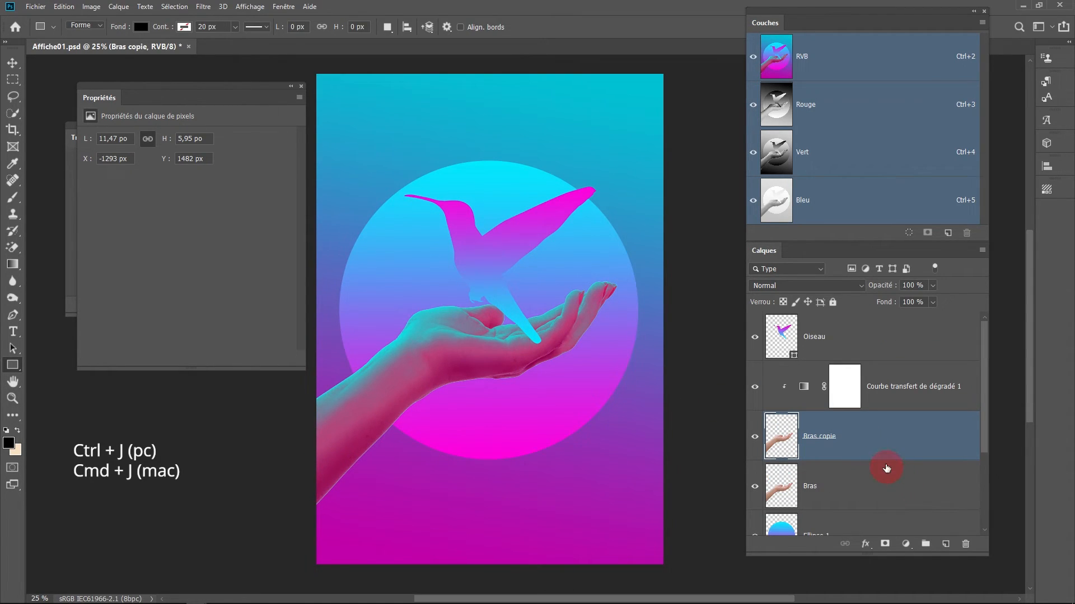
pyautogui.scroll(-1, 881, 446)
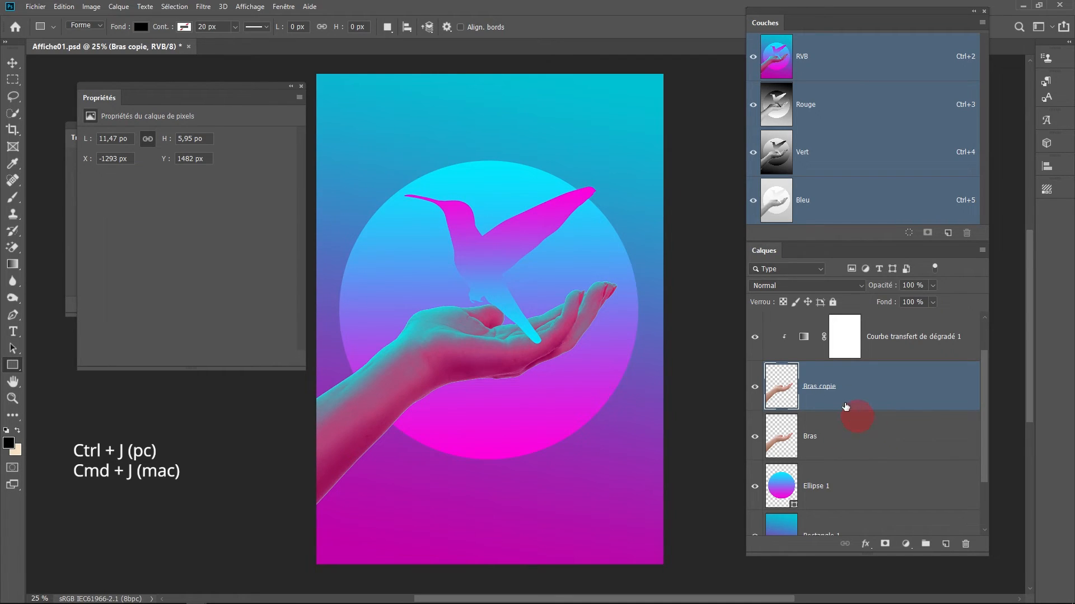
pyautogui.scroll(1, 909, 413)
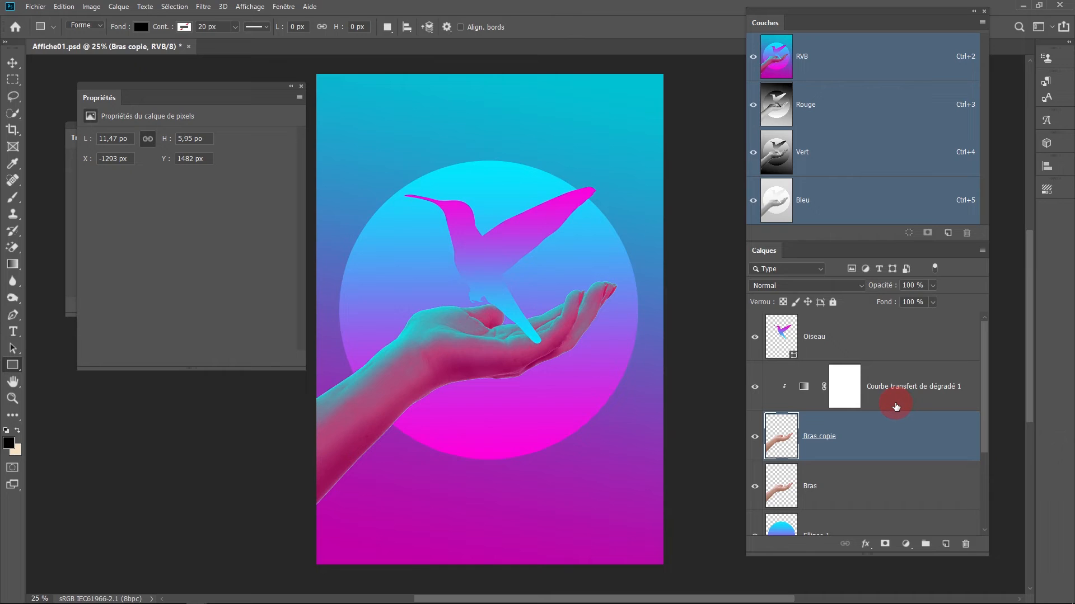
# Group the gradient map adjustment with the Bras copie layer and name the group Bras 01.
pyautogui.keyDown('shift'); pyautogui.click(895, 406); pyautogui.keyUp('shift')
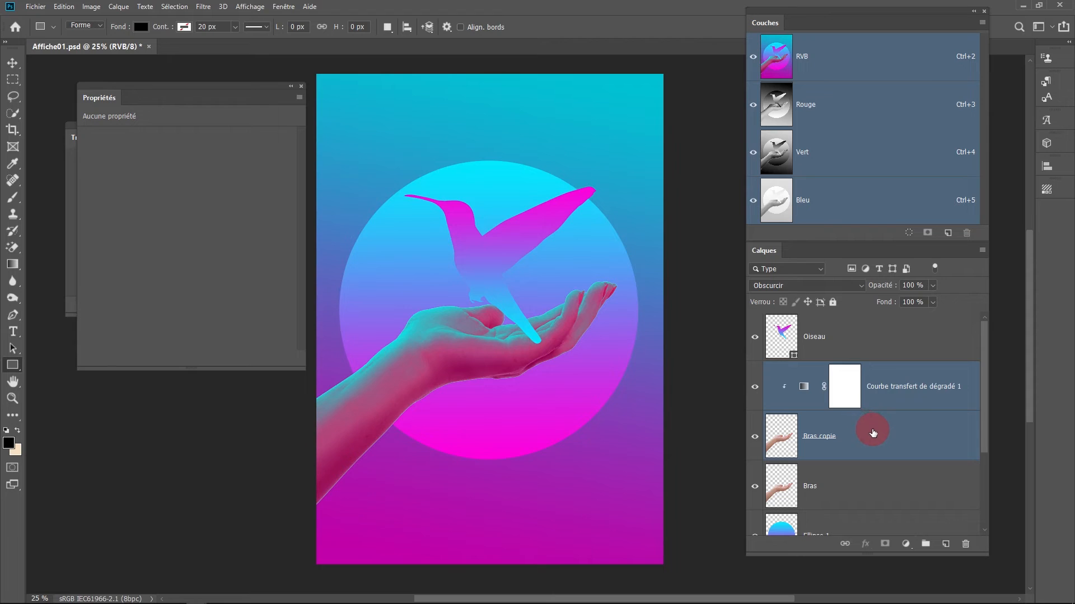
pyautogui.hotkey('ctrl', 'g')
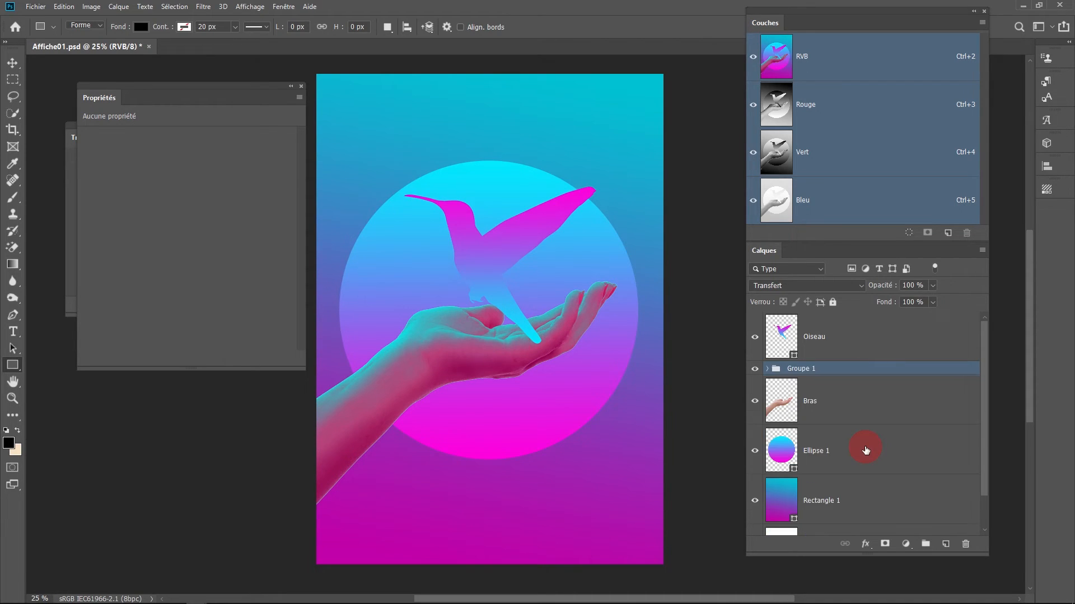
pyautogui.doubleClick(806, 368)
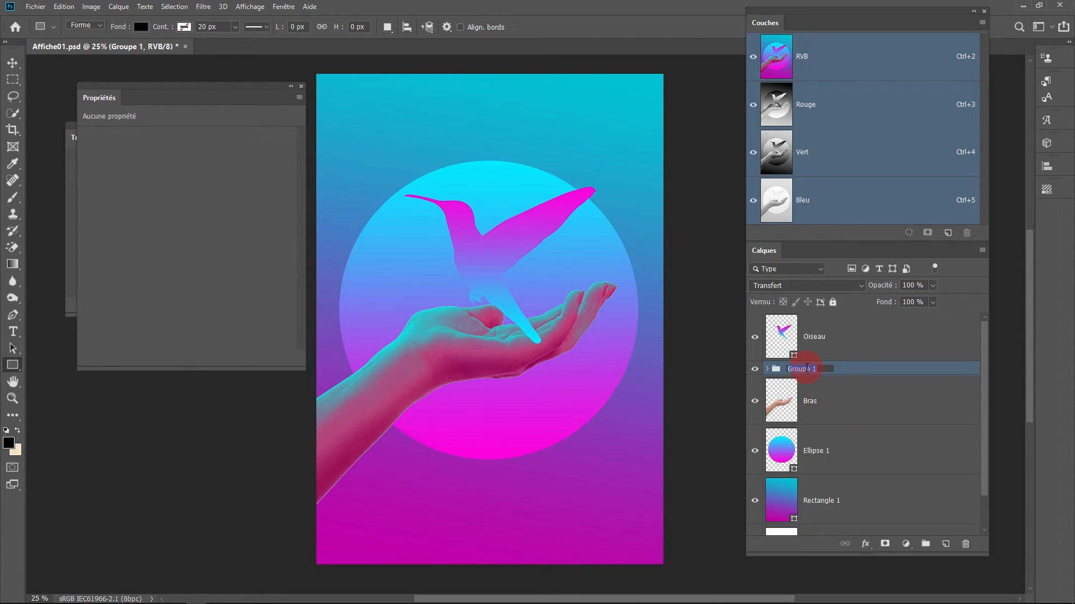
pyautogui.write('Bras 01')
pyautogui.press('Return')
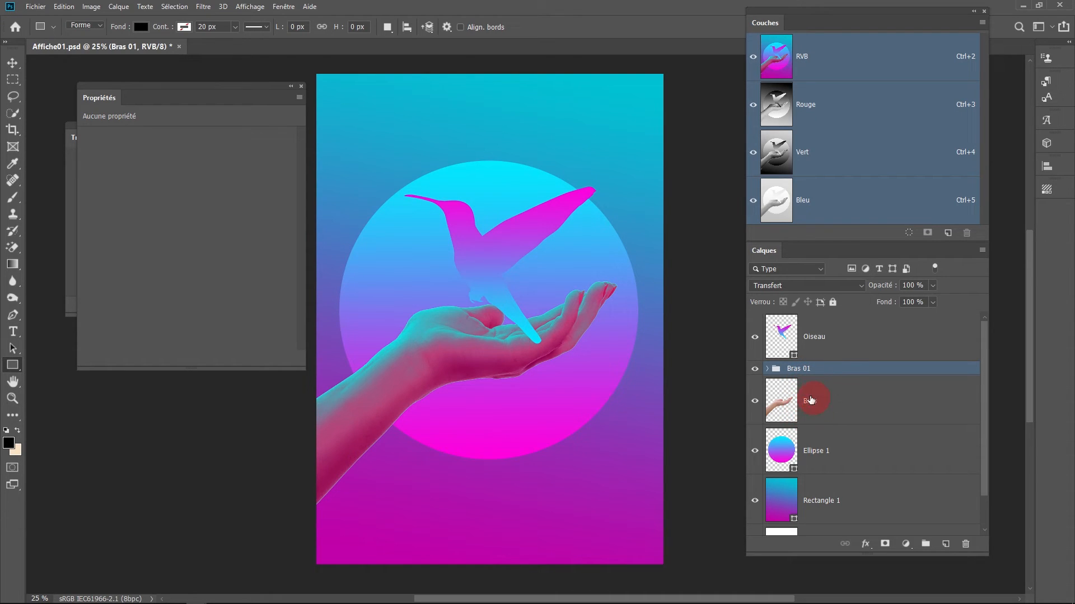
# Compare the hand with the Bras 01 group hidden and shown.
pyautogui.click(755, 370)
pyautogui.click(755, 369)
pyautogui.click(755, 369)
pyautogui.click(755, 370)
pyautogui.click(755, 369)
pyautogui.click(755, 370)
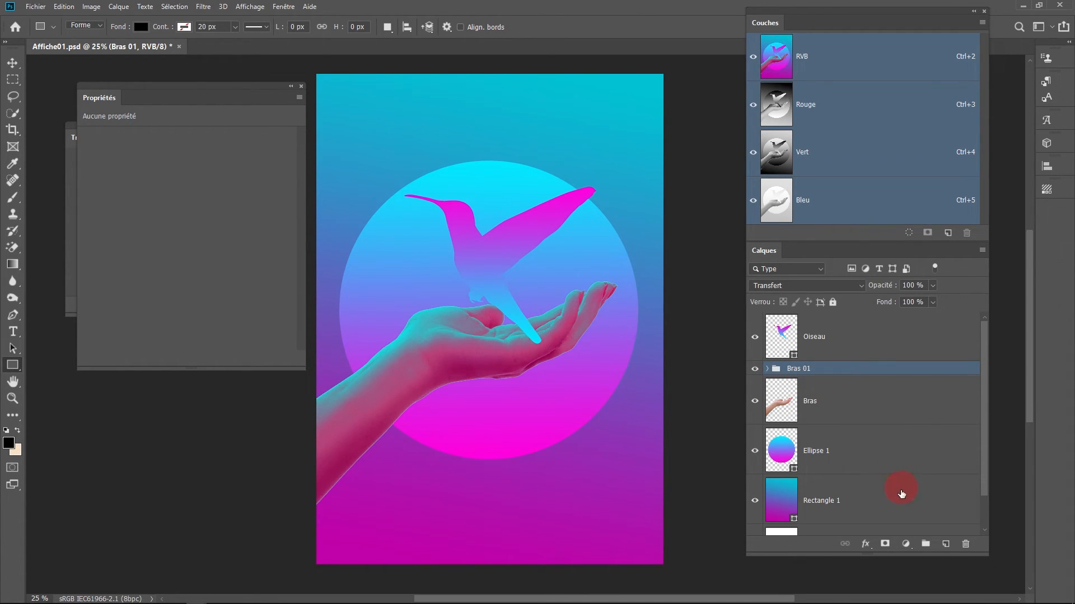
# Add a layer mask to the Bras 01 group and choose the Brush tool (Outil Pinceau) for painting on it.
pyautogui.click(885, 545)
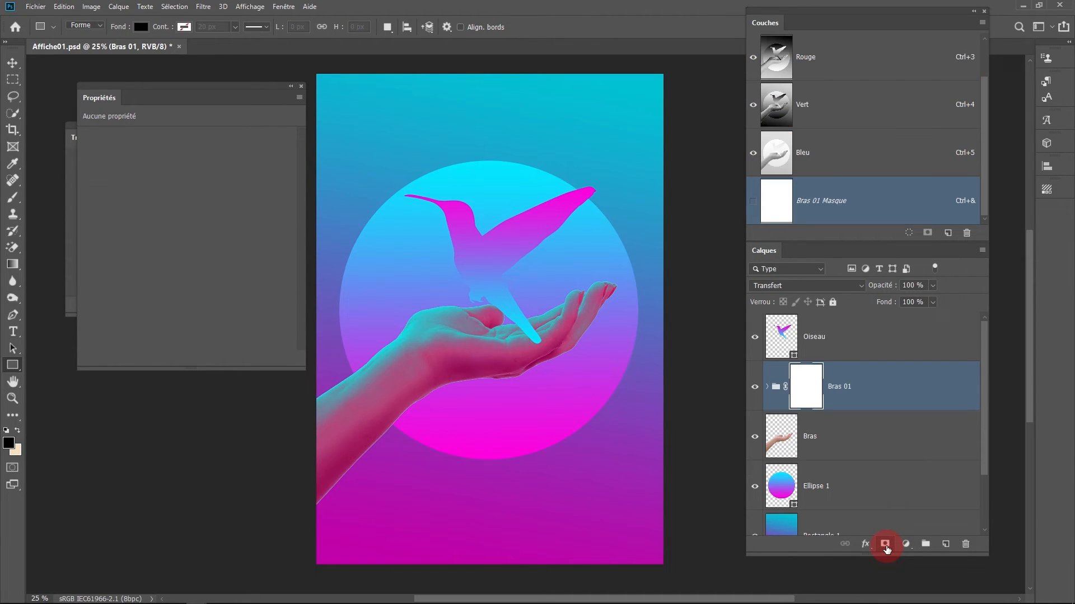
pyautogui.click(846, 399)
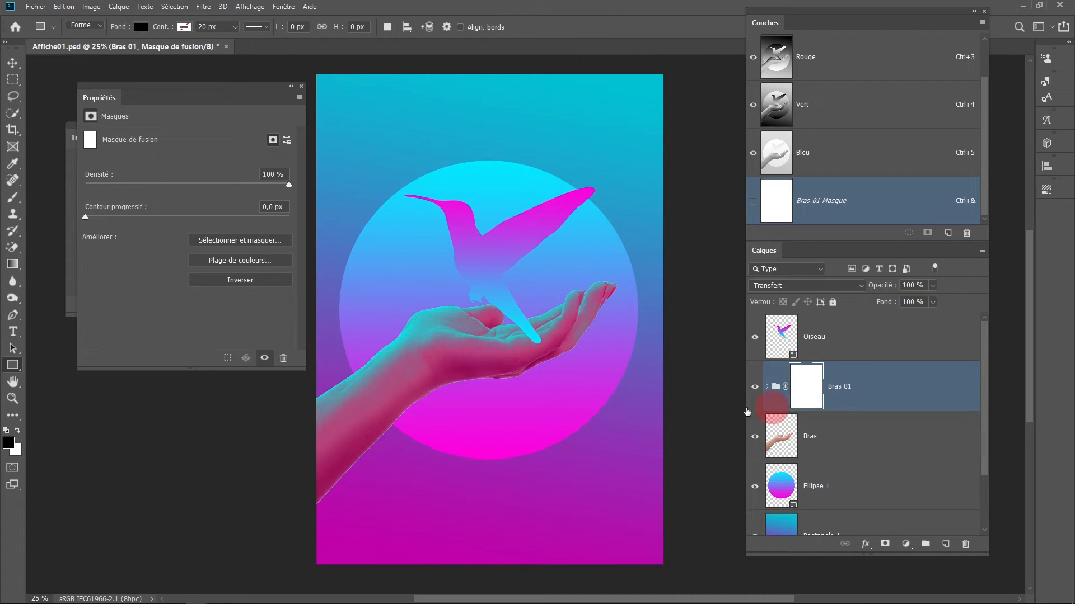
pyautogui.click(13, 201)
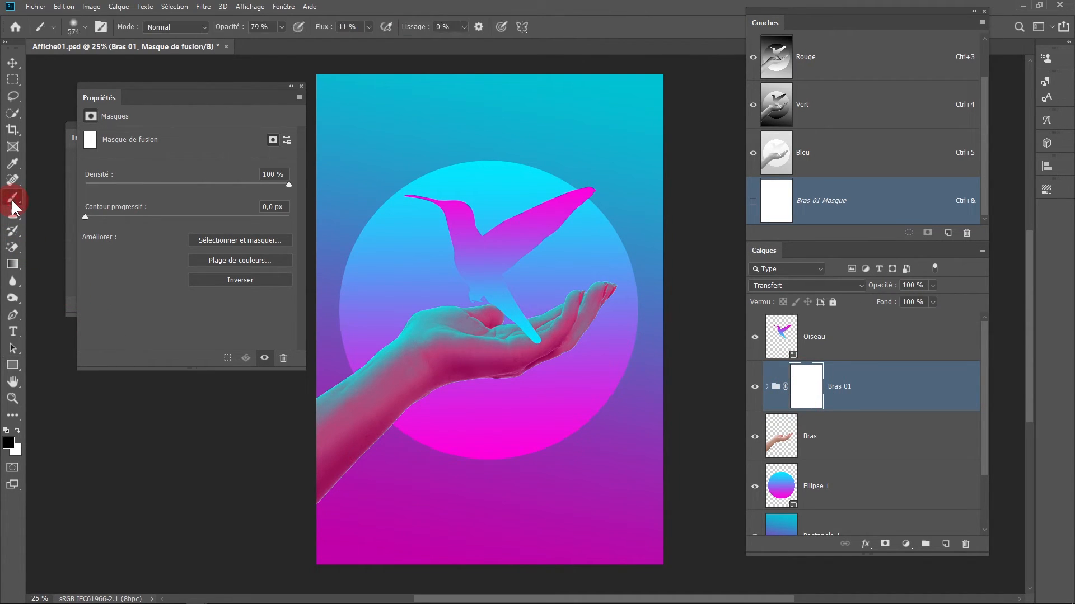
# Try a black brush stroke on the Bras 01 mask along the hand and arm, and undo it.
pyautogui.moveTo(425, 354)
pyautogui.mouseDown()
pyautogui.moveTo(543, 346)
pyautogui.moveTo(620, 284)
pyautogui.moveTo(522, 375)
pyautogui.moveTo(364, 428)
pyautogui.moveTo(241, 560)
pyautogui.mouseUp()
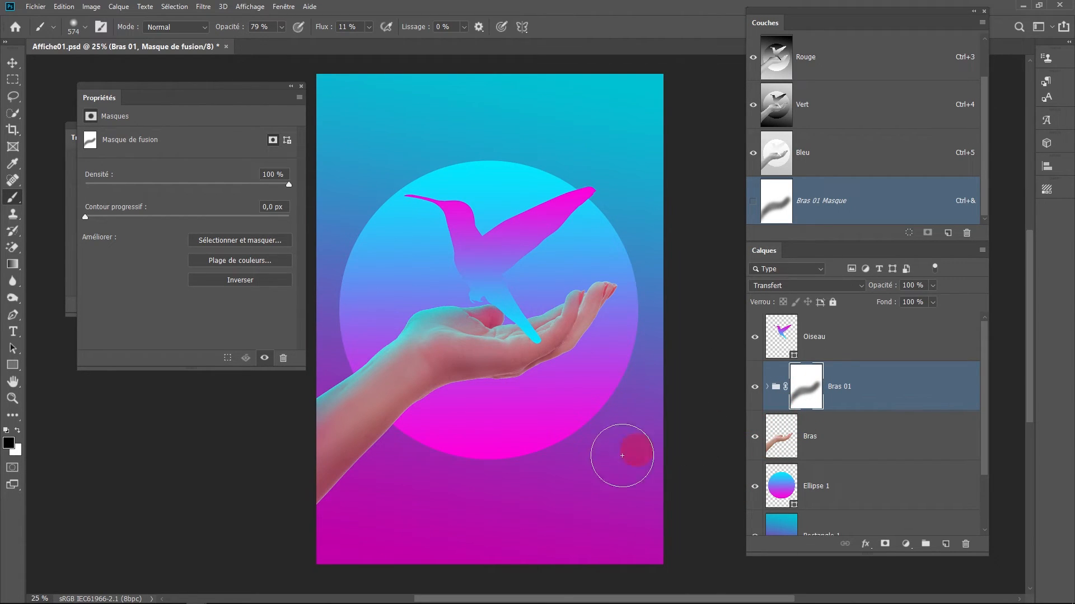
pyautogui.hotkey('ctrl', 'z')
# Configure the soft brush with a size of 476 px, 80 % opacity and 10 % flow.
pyautogui.keyDown('ctrl'); pyautogui.click(501, 388); pyautogui.keyUp('ctrl')
pyautogui.keyDown('ctrl'); pyautogui.click(500, 388); pyautogui.keyUp('ctrl')
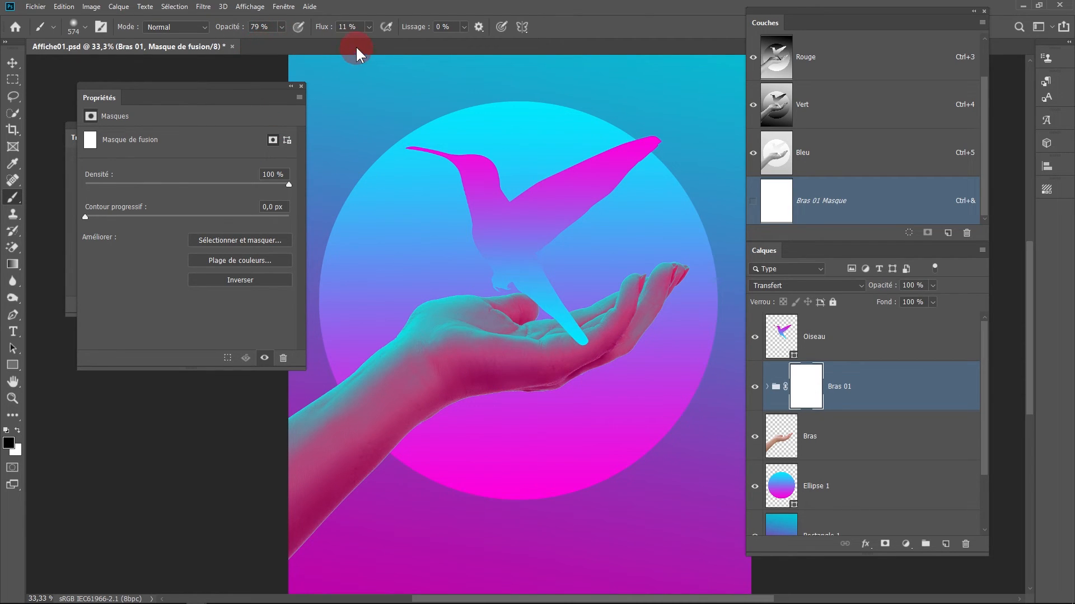
pyautogui.rightClick(12, 197)
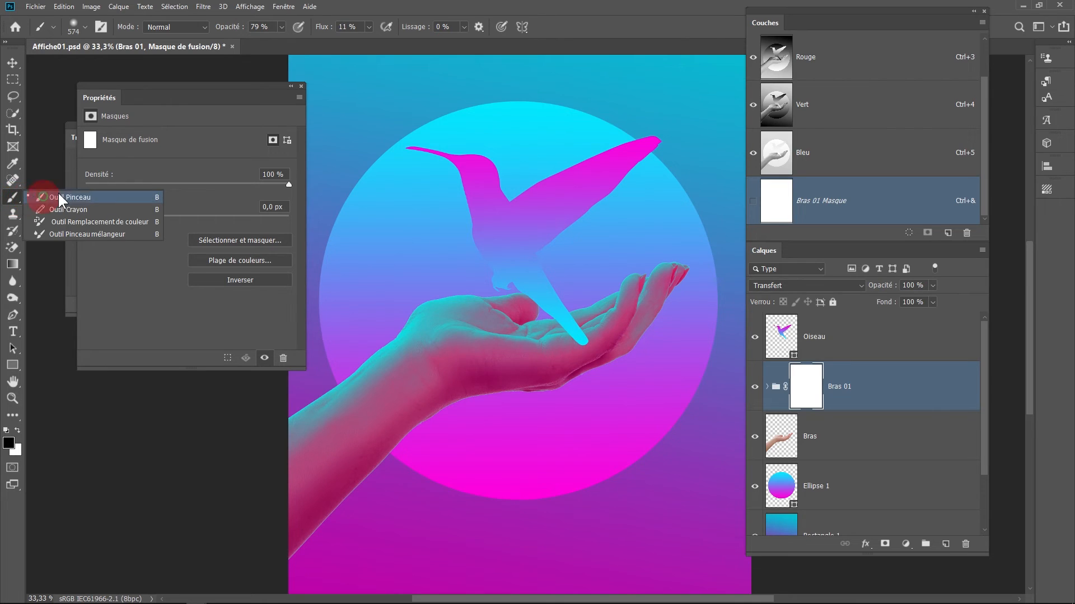
pyautogui.rightClick(488, 208)
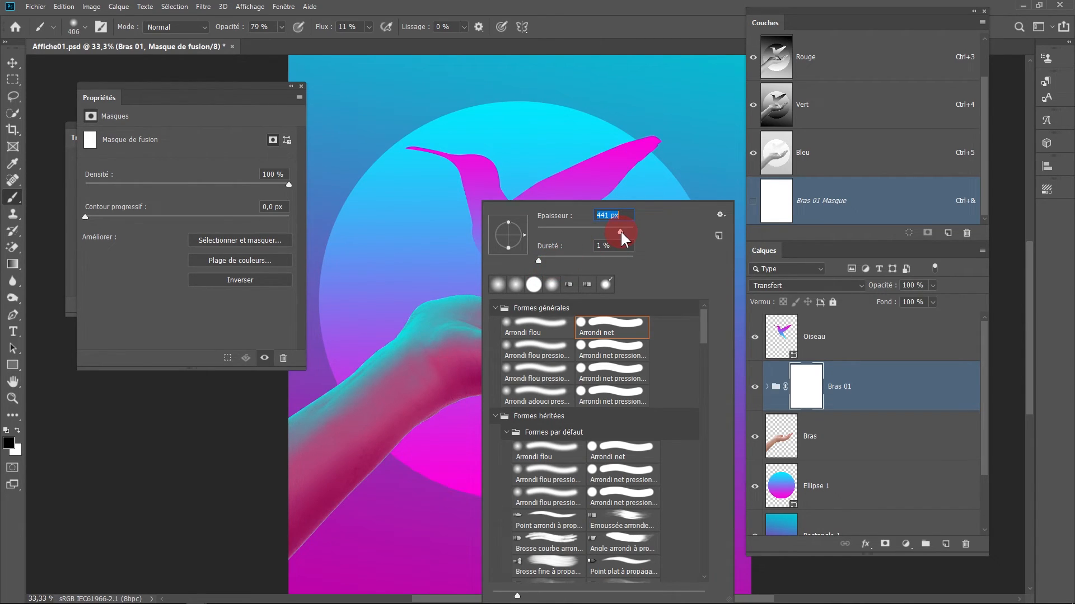
pyautogui.moveTo(622, 231); pyautogui.dragTo(622, 231)
pyautogui.click(508, 2)
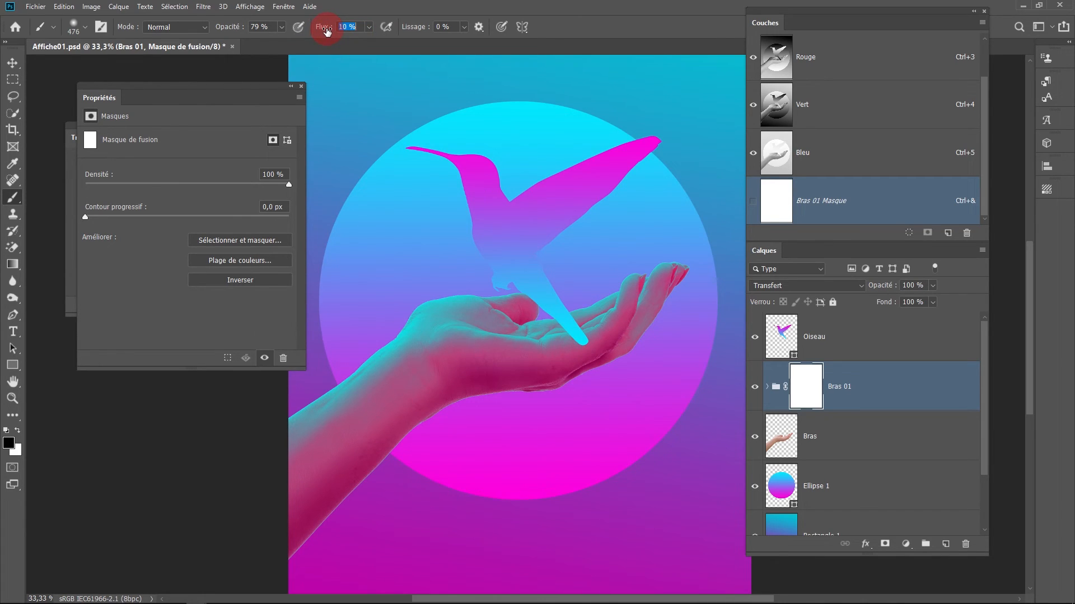
pyautogui.click(312, 438)
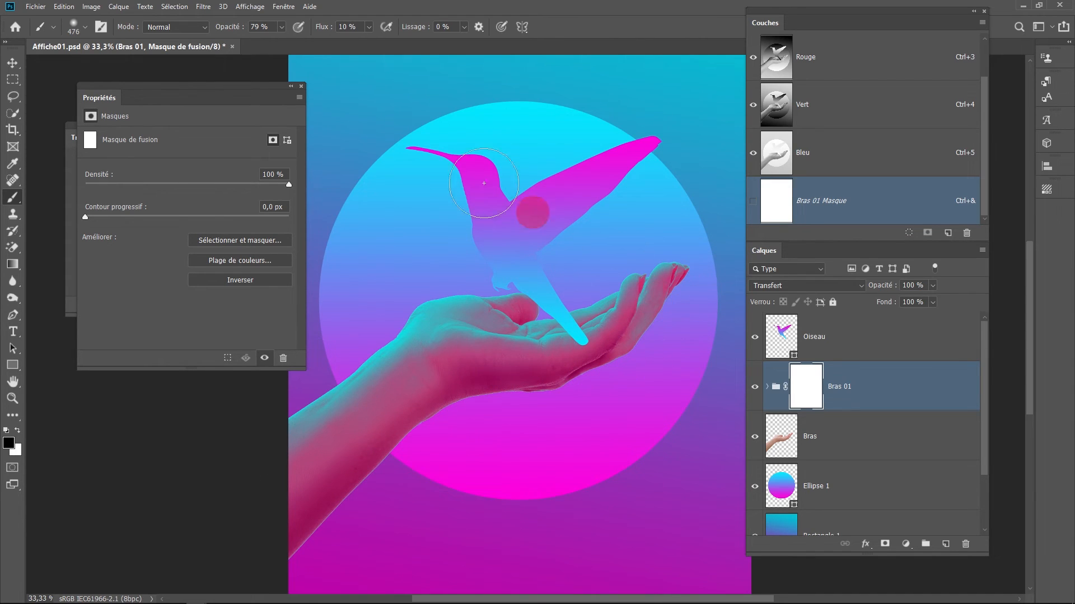
pyautogui.click(280, 25)
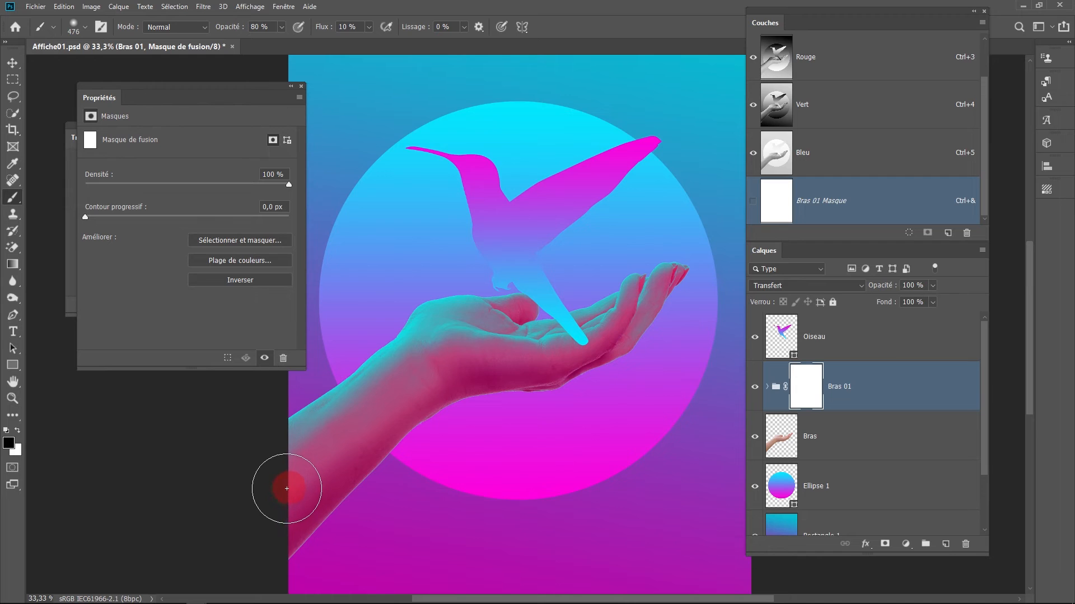
# Paint the Bras 01 mask in black with a 276 px soft brush along the forearm, palm and fingers to reveal the natural skin.
pyautogui.scroll(1, 287, 486)
pyautogui.moveTo(316, 483)
pyautogui.mouseDown()
pyautogui.moveTo(295, 487)
pyautogui.moveTo(389, 377)
pyautogui.moveTo(326, 451)
pyautogui.moveTo(374, 400)
pyautogui.moveTo(324, 432)
pyautogui.mouseUp()
pyautogui.rightClick(360, 408)
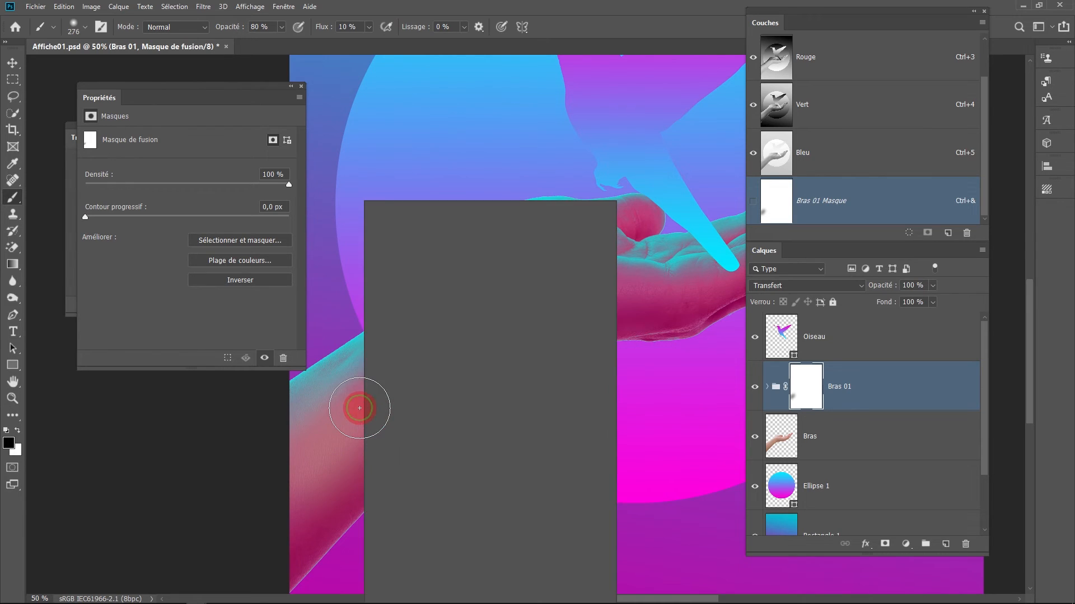
pyautogui.click(645, 6)
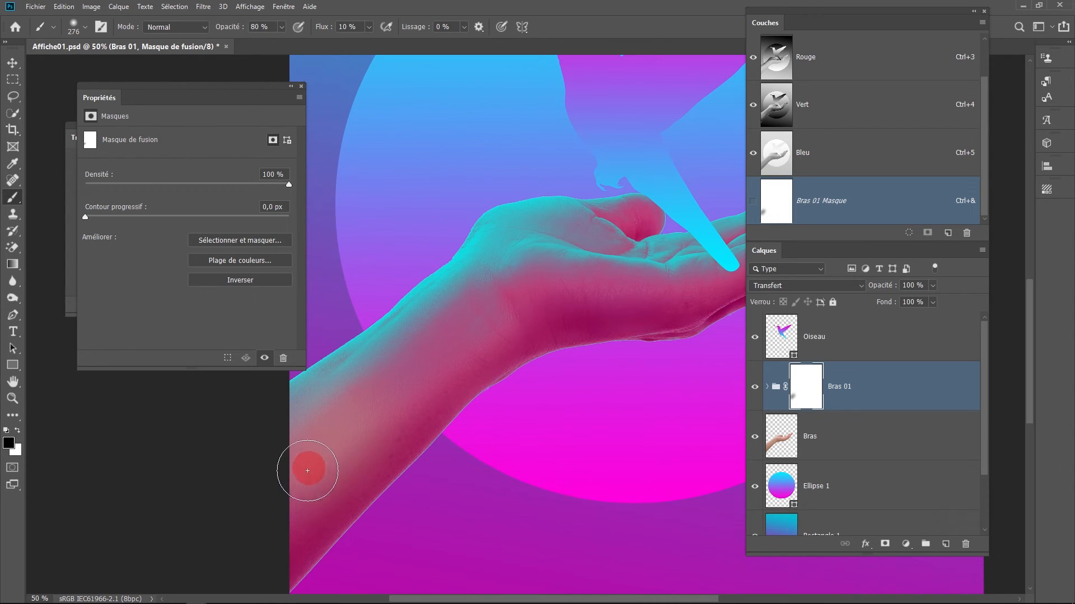
pyautogui.moveTo(294, 484)
pyautogui.mouseDown()
pyautogui.moveTo(402, 385)
pyautogui.moveTo(366, 445)
pyautogui.moveTo(408, 365)
pyautogui.moveTo(482, 325)
pyautogui.moveTo(417, 372)
pyautogui.moveTo(524, 279)
pyautogui.moveTo(501, 312)
pyautogui.moveTo(556, 289)
pyautogui.mouseUp()
pyautogui.moveTo(556, 289)
pyautogui.mouseDown()
pyautogui.moveTo(448, 315)
pyautogui.moveTo(496, 303)
pyautogui.moveTo(412, 343)
pyautogui.moveTo(666, 300)
pyautogui.moveTo(430, 315)
pyautogui.moveTo(467, 319)
pyautogui.mouseUp()
pyautogui.moveTo(567, 313)
pyautogui.mouseDown()
pyautogui.moveTo(438, 351)
pyautogui.moveTo(591, 262)
pyautogui.moveTo(562, 307)
pyautogui.moveTo(643, 314)
pyautogui.moveTo(694, 224)
pyautogui.moveTo(652, 232)
pyautogui.moveTo(679, 249)
pyautogui.moveTo(635, 350)
pyautogui.moveTo(679, 371)
pyautogui.moveTo(496, 331)
pyautogui.moveTo(360, 379)
pyautogui.moveTo(322, 412)
pyautogui.moveTo(345, 360)
pyautogui.moveTo(405, 307)
pyautogui.mouseUp()
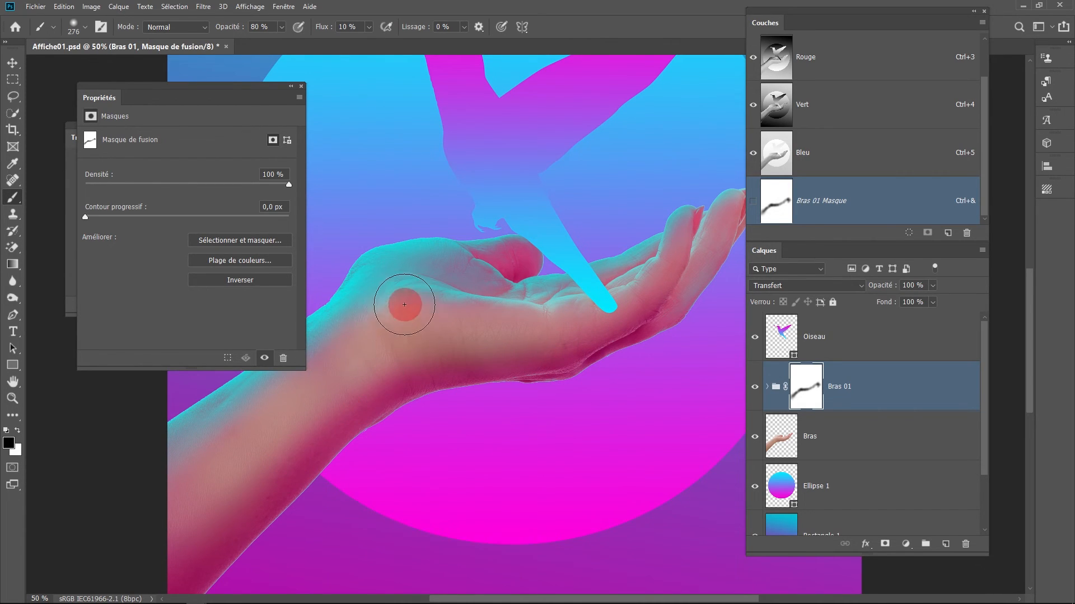
pyautogui.hotkey('ctrl', '-')
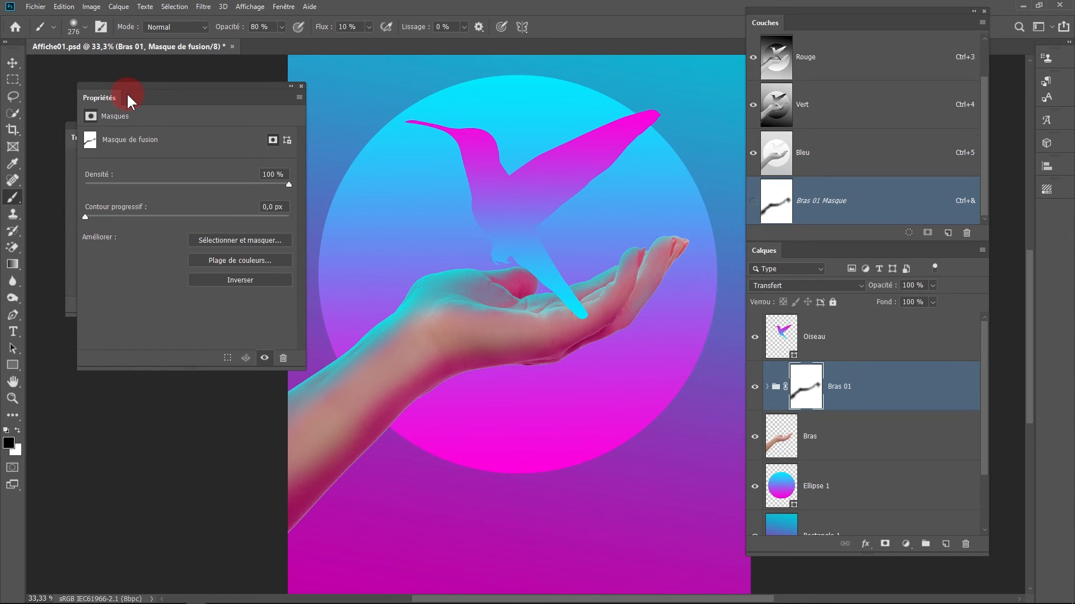
# Feather the Bras 01 group mask by setting its Contour progressif to 77,2 px.
pyautogui.moveTo(126, 96)
pyautogui.mouseDown()
pyautogui.moveTo(136, 102)
pyautogui.moveTo(122, 105)
pyautogui.mouseUp()
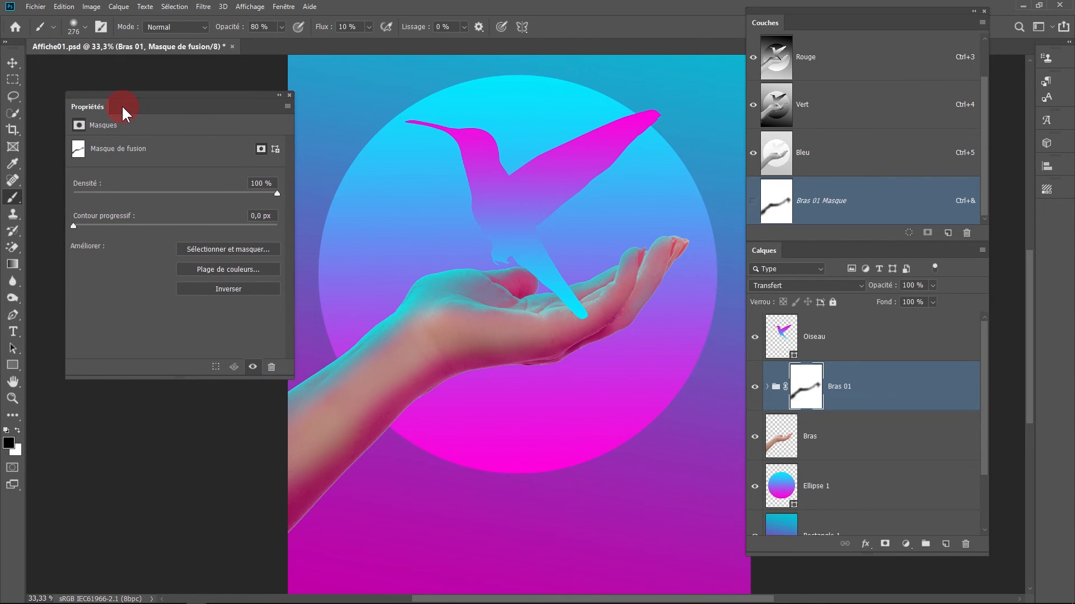
pyautogui.click(285, 7)
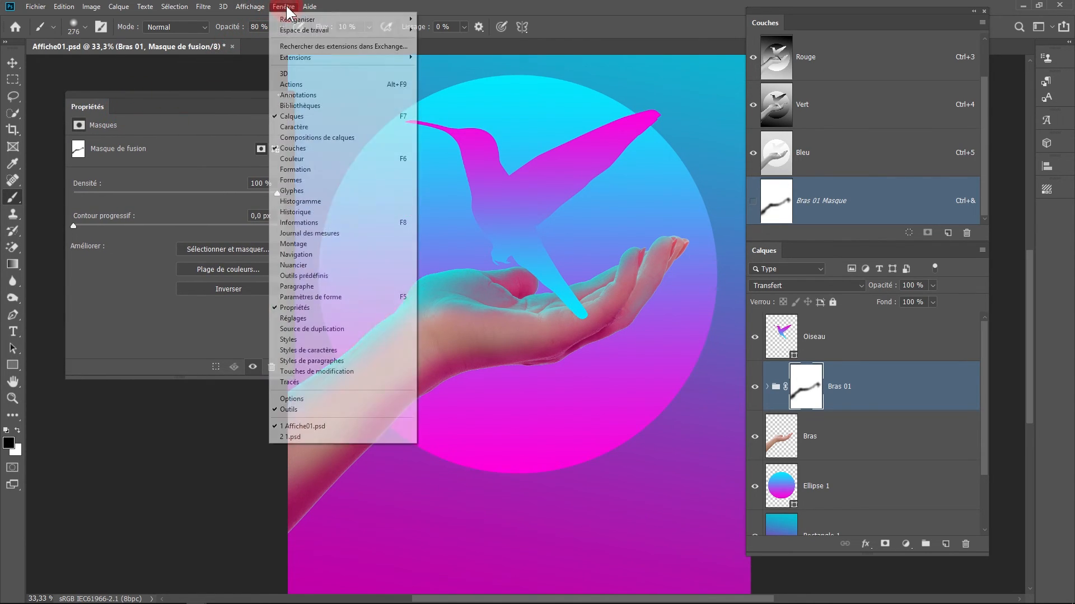
pyautogui.click(540, 2)
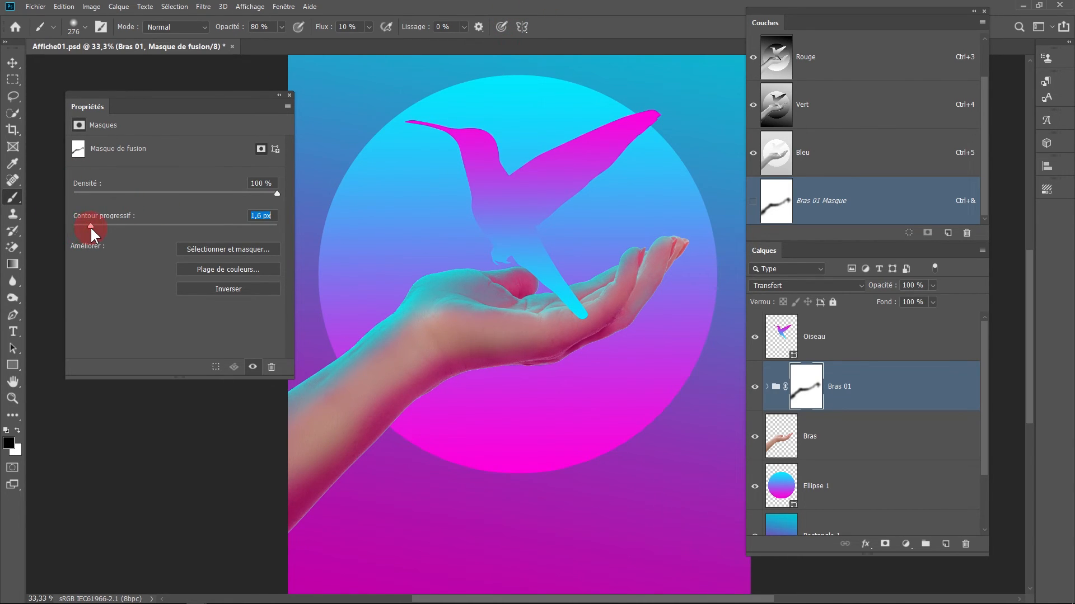
pyautogui.moveTo(89, 226); pyautogui.dragTo(195, 227)
pyautogui.click(811, 394)
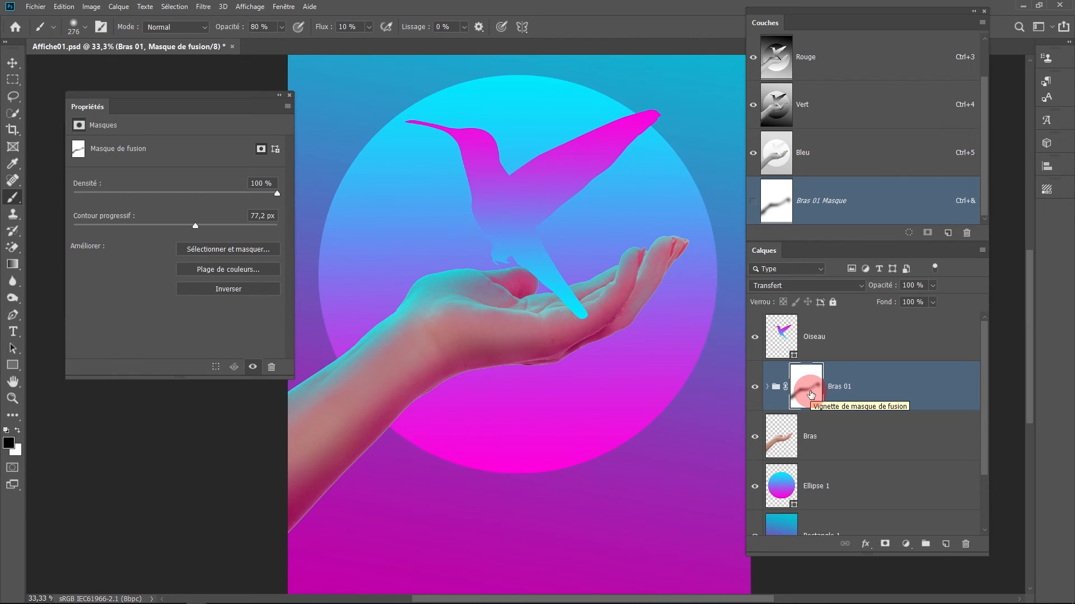
# Set the Bras 01 mask's Contour progressif to 65,0 px while inspecting the mask alone, and return to the composite view.
pyautogui.keyDown('alt'); pyautogui.click(811, 394); pyautogui.keyUp('alt')
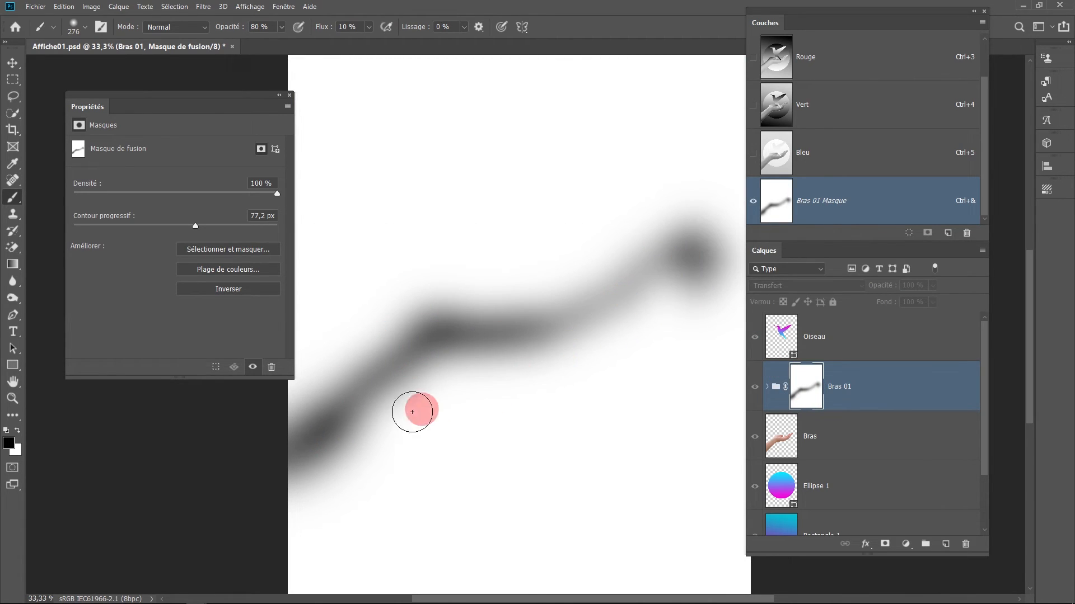
pyautogui.click(254, 370)
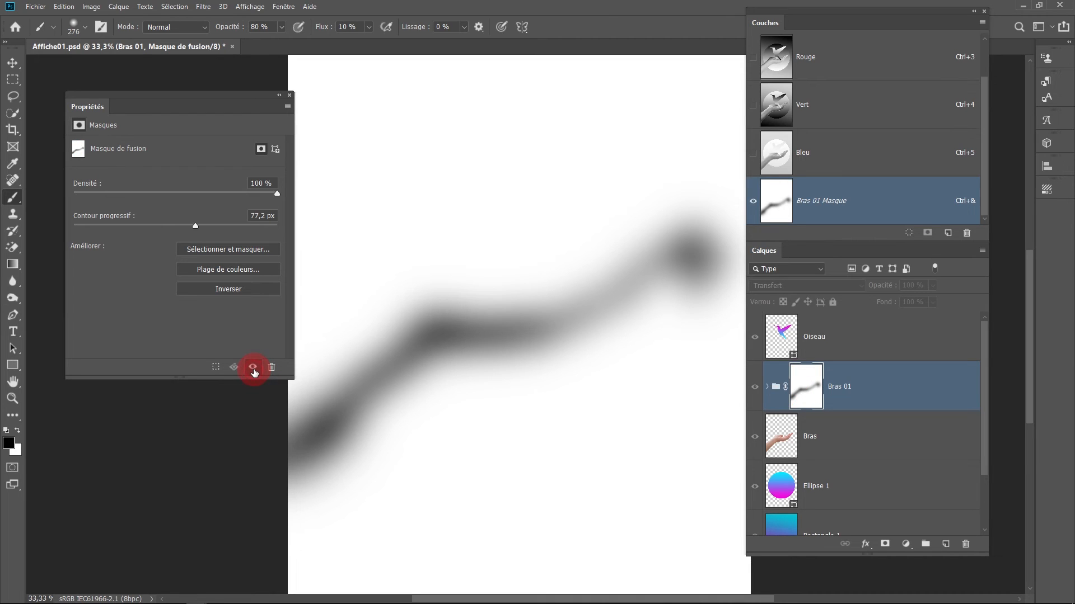
pyautogui.moveTo(193, 224)
pyautogui.mouseDown()
pyautogui.moveTo(45, 223)
pyautogui.moveTo(79, 228)
pyautogui.mouseUp()
pyautogui.moveTo(175, 223)
pyautogui.mouseDown()
pyautogui.moveTo(201, 230)
pyautogui.moveTo(190, 227)
pyautogui.mouseUp()
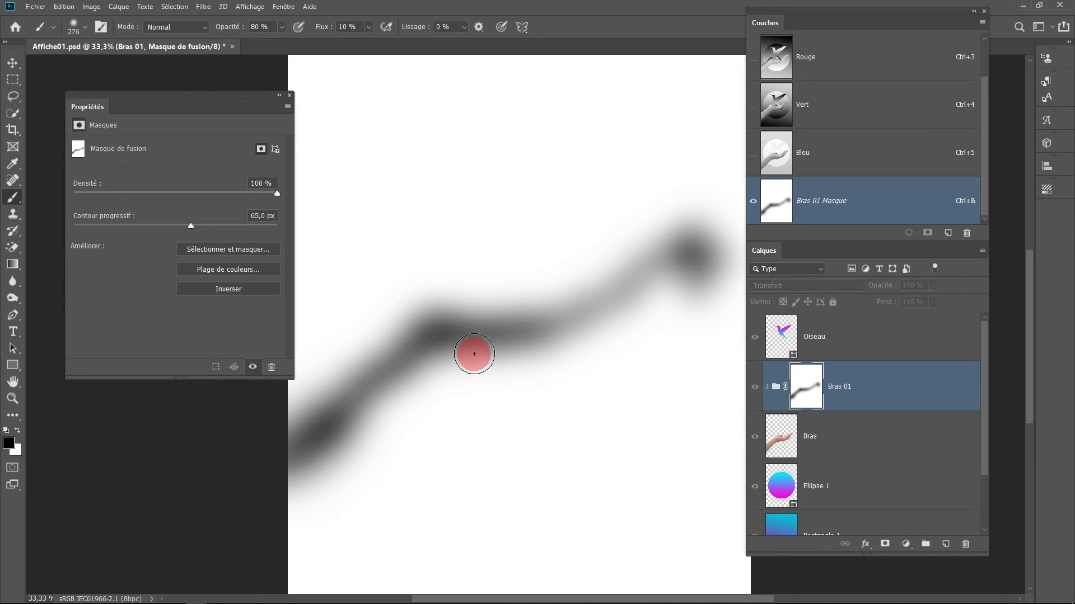
pyautogui.keyDown('alt'); pyautogui.click(801, 387); pyautogui.keyUp('alt')
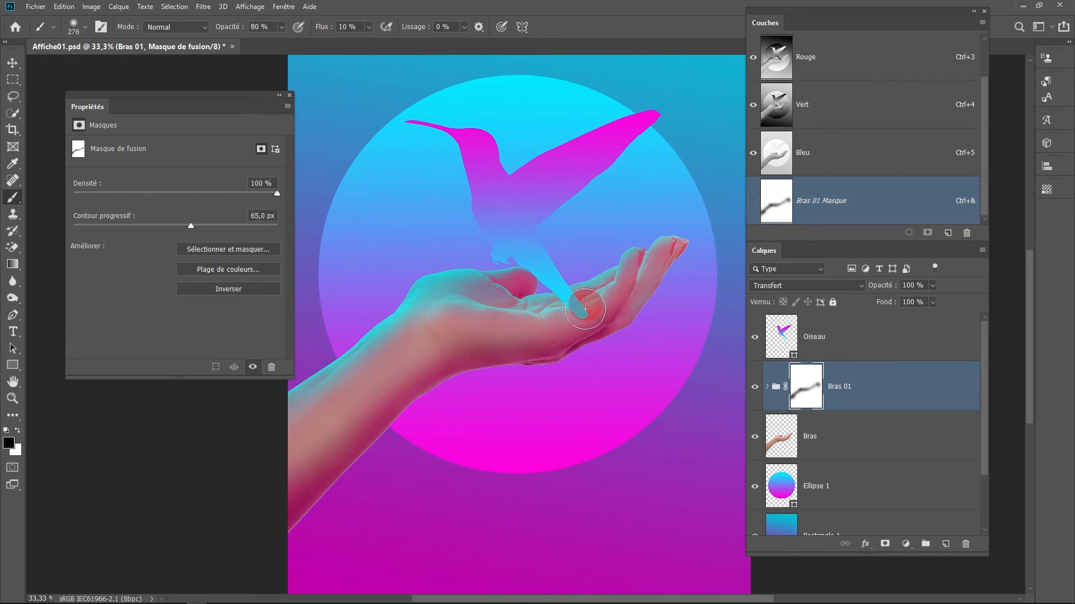
# Add a Courbes adjustment layer directly above the Bras layer and clip it to that layer.
pyautogui.scroll(-1, 887, 415)
pyautogui.click(867, 402)
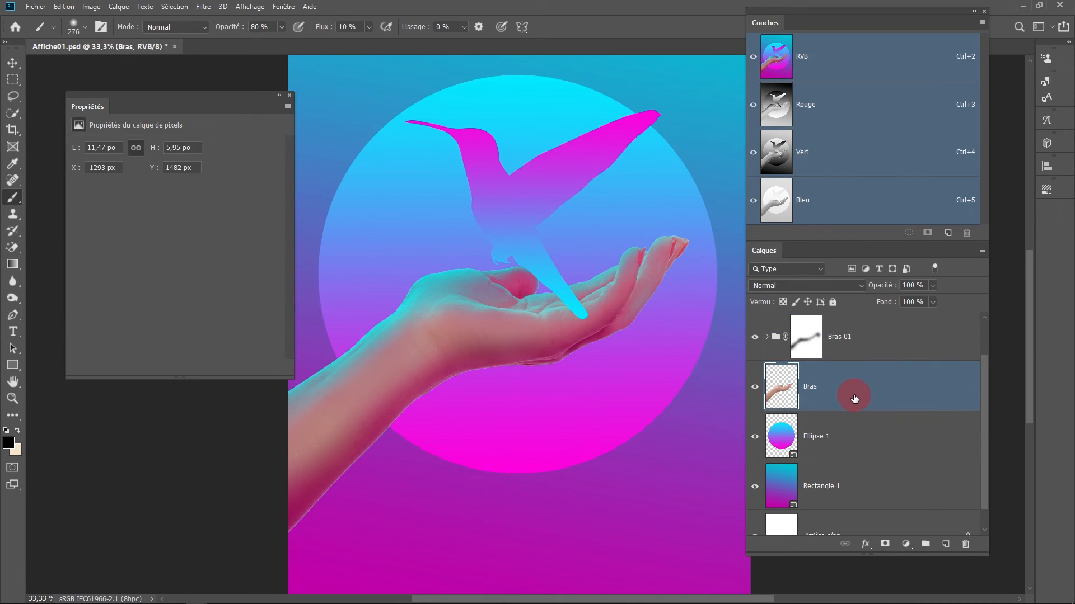
pyautogui.click(912, 548)
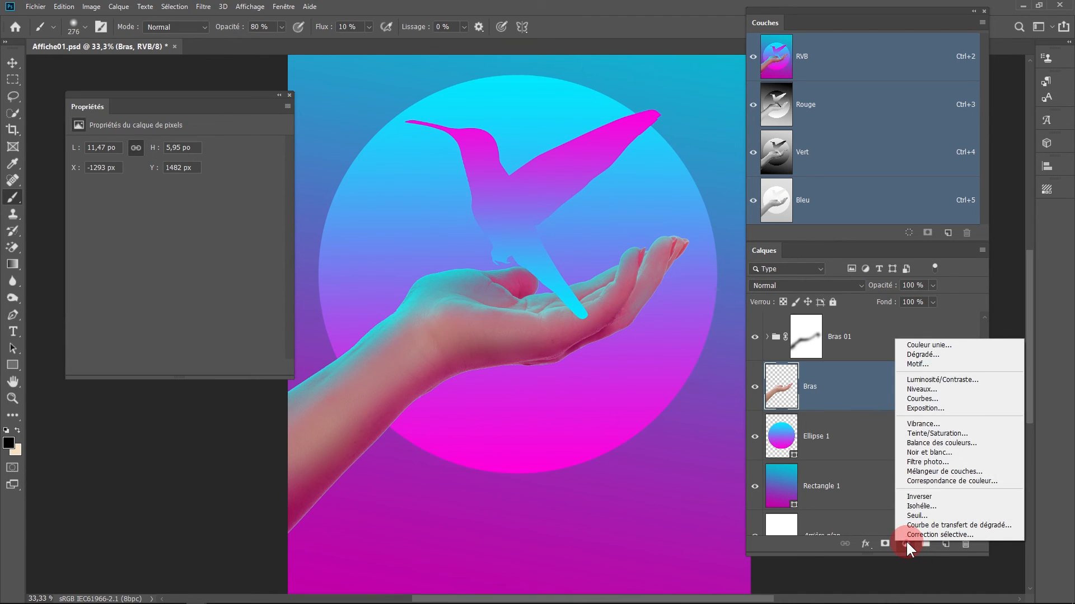
pyautogui.click(930, 398)
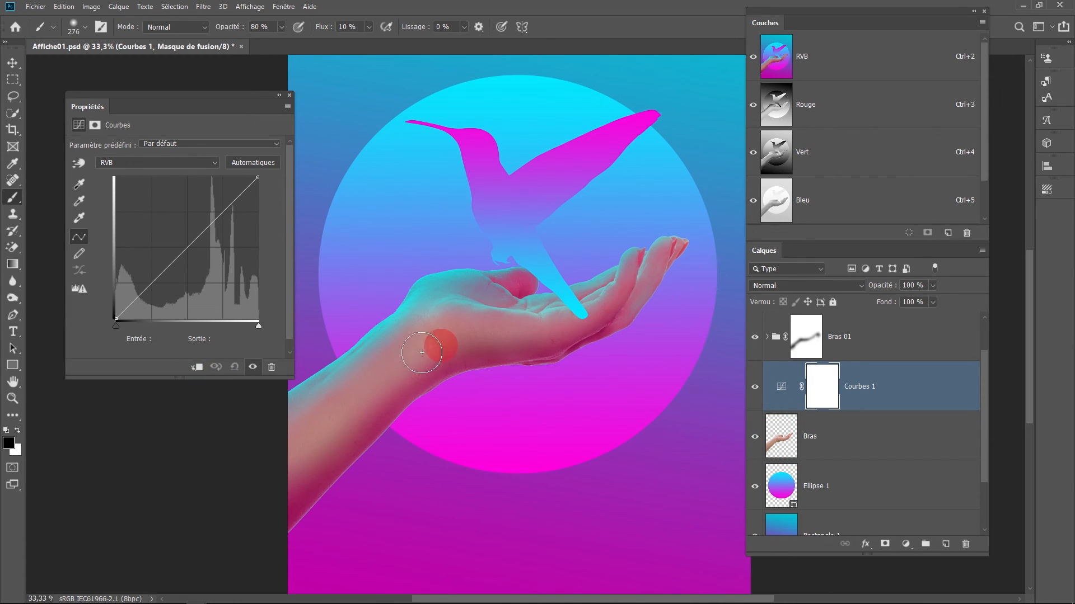
pyautogui.click(196, 367)
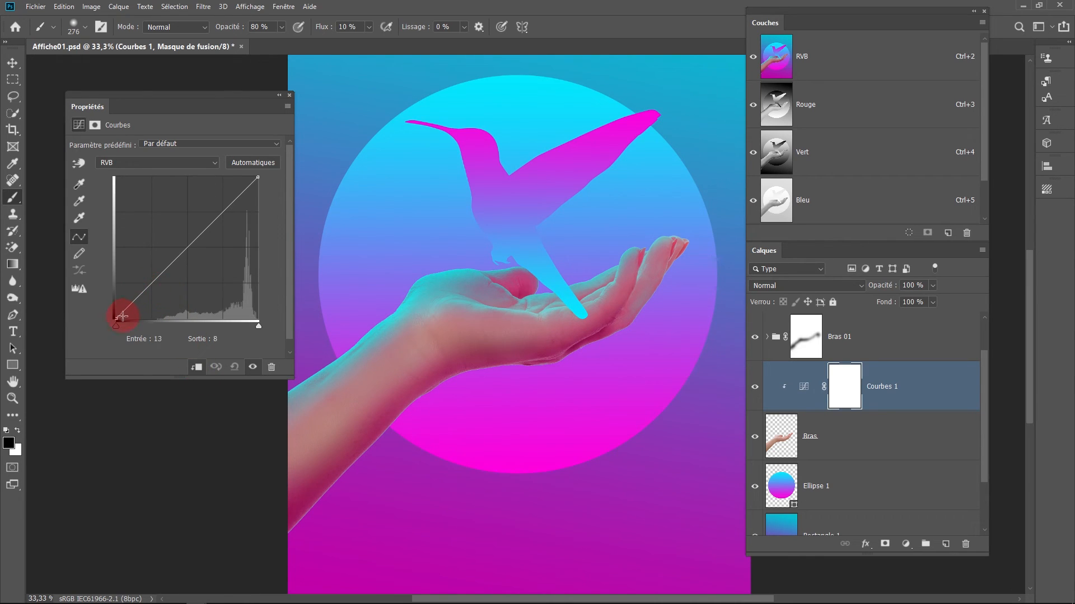
# Pull the RVB curve down in the shadows and midtones to darken the arm, undoing the lowered white point.
pyautogui.moveTo(166, 268); pyautogui.dragTo(161, 315)
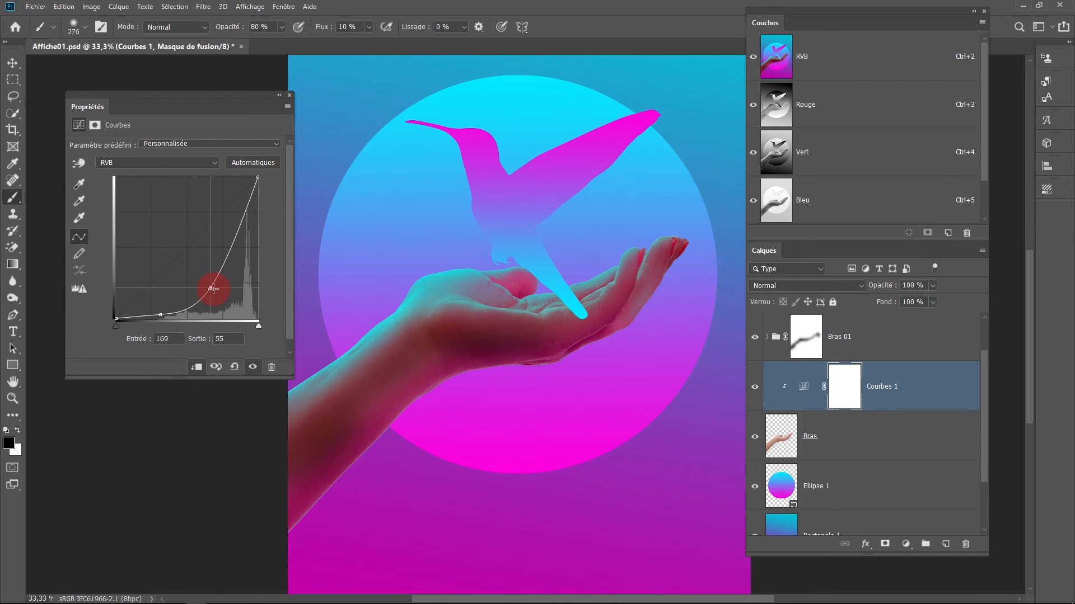
pyautogui.moveTo(258, 177); pyautogui.dragTo(268, 219)
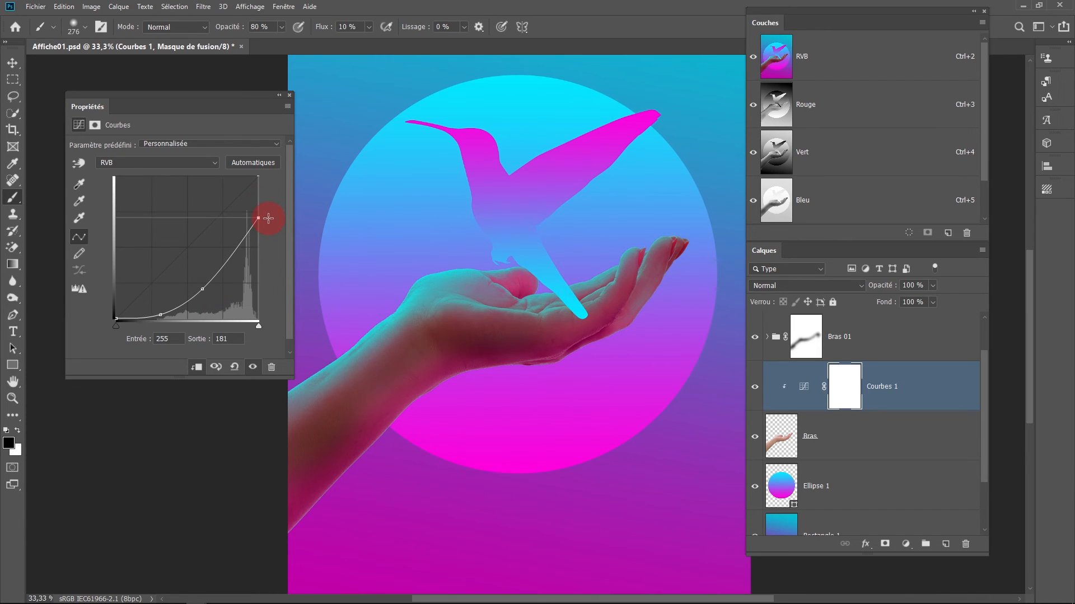
pyautogui.hotkey('ctrl', 'z')
# Set the blending mode of the Courbes 1 layer to Produit.
pyautogui.click(801, 287)
pyautogui.click(794, 335)
pyautogui.click(795, 286)
pyautogui.click(789, 334)
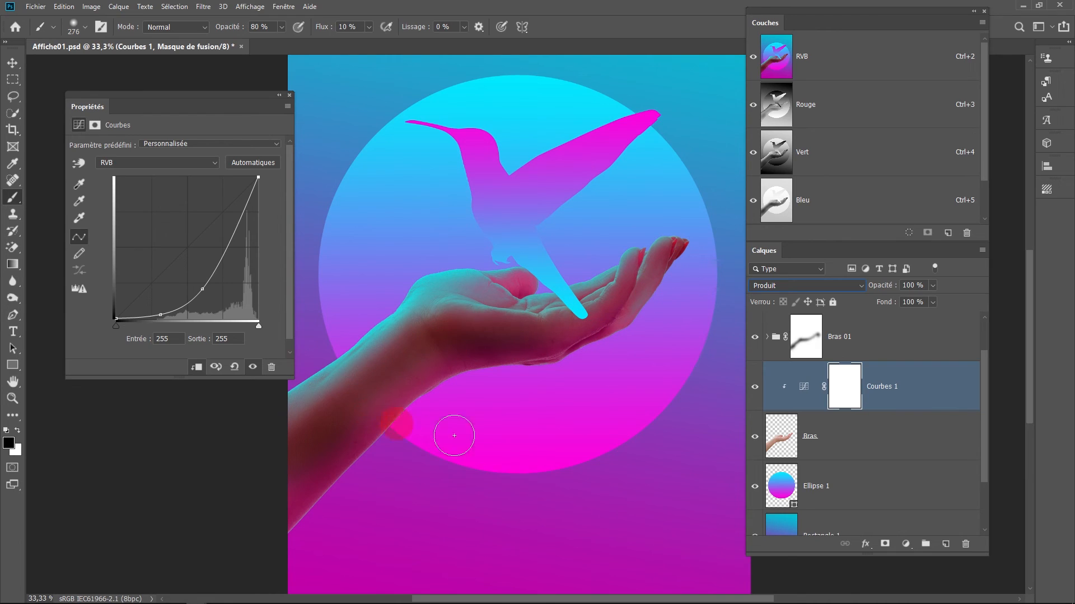
# Paint the Bras 01 group mask in black with the 276 px soft brush along the forearm.
pyautogui.click(797, 350)
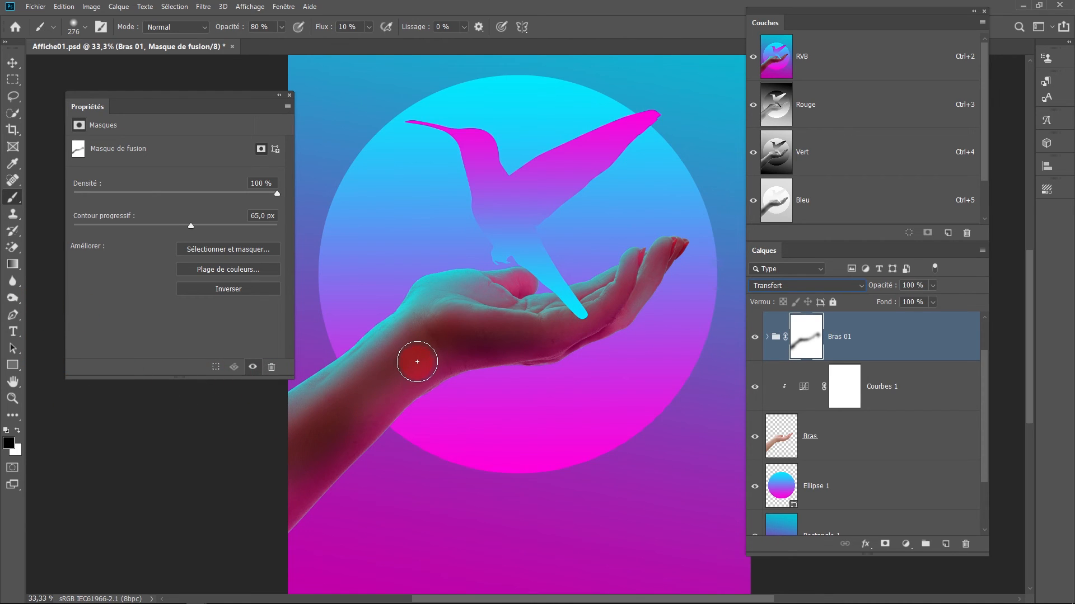
pyautogui.moveTo(357, 416)
pyautogui.mouseDown()
pyautogui.moveTo(417, 362)
pyautogui.moveTo(242, 486)
pyautogui.moveTo(335, 417)
pyautogui.moveTo(230, 542)
pyautogui.moveTo(291, 496)
pyautogui.moveTo(292, 482)
pyautogui.moveTo(239, 557)
pyautogui.mouseUp()
pyautogui.moveTo(376, 408)
pyautogui.mouseDown()
pyautogui.moveTo(342, 433)
pyautogui.moveTo(411, 346)
pyautogui.moveTo(596, 318)
pyautogui.moveTo(623, 285)
pyautogui.moveTo(578, 361)
pyautogui.moveTo(331, 355)
pyautogui.moveTo(417, 365)
pyautogui.moveTo(521, 278)
pyautogui.moveTo(613, 224)
pyautogui.moveTo(573, 219)
pyautogui.moveTo(518, 362)
pyautogui.moveTo(608, 318)
pyautogui.moveTo(719, 199)
pyautogui.moveTo(738, 159)
pyautogui.moveTo(335, 395)
pyautogui.moveTo(292, 440)
pyautogui.mouseUp()
pyautogui.moveTo(222, 501)
pyautogui.mouseDown()
pyautogui.moveTo(151, 576)
pyautogui.moveTo(390, 365)
pyautogui.moveTo(475, 336)
pyautogui.moveTo(491, 351)
pyautogui.moveTo(173, 566)
pyautogui.moveTo(11, 415)
pyautogui.moveTo(20, 445)
pyautogui.mouseUp()
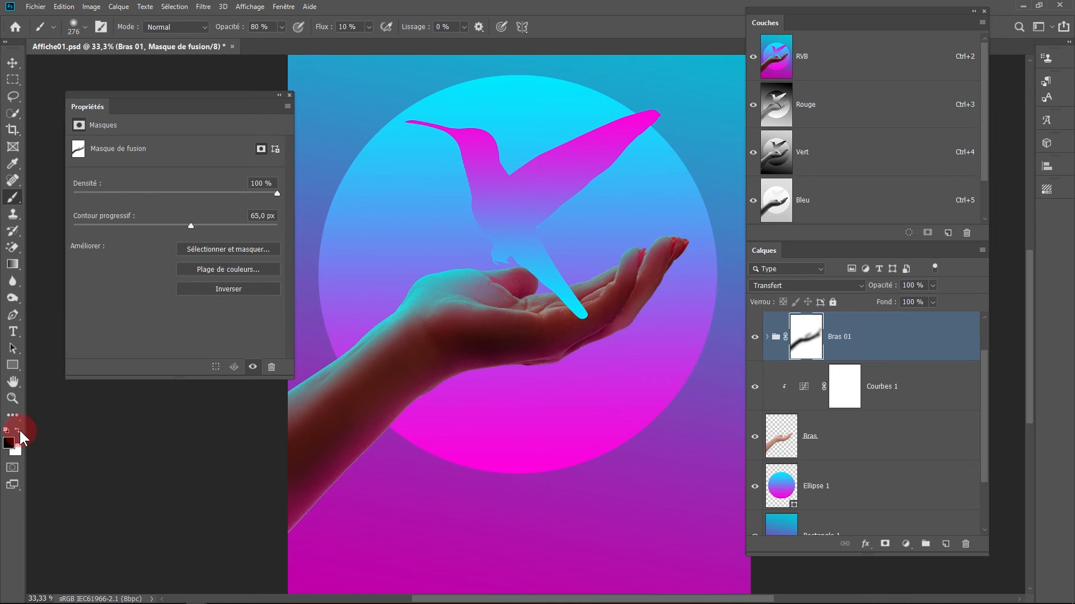
# Paint the Bras 01 mask in white with a 468 px soft brush along the lower edge of the forearm and hand.
pyautogui.keyDown('alt'); pyautogui.rightClick(332, 502); pyautogui.keyUp('alt')
pyautogui.moveTo(332, 502)
pyautogui.mouseDown()
pyautogui.moveTo(392, 450)
pyautogui.moveTo(387, 434)
pyautogui.moveTo(266, 548)
pyautogui.moveTo(427, 382)
pyautogui.moveTo(371, 441)
pyautogui.moveTo(510, 376)
pyautogui.moveTo(375, 415)
pyautogui.moveTo(397, 436)
pyautogui.moveTo(563, 352)
pyautogui.moveTo(489, 395)
pyautogui.moveTo(636, 336)
pyautogui.moveTo(582, 374)
pyautogui.moveTo(586, 366)
pyautogui.moveTo(384, 420)
pyautogui.moveTo(687, 269)
pyautogui.moveTo(611, 385)
pyautogui.moveTo(532, 368)
pyautogui.moveTo(614, 353)
pyautogui.moveTo(476, 415)
pyautogui.moveTo(623, 370)
pyautogui.moveTo(487, 374)
pyautogui.moveTo(406, 412)
pyautogui.moveTo(557, 379)
pyautogui.moveTo(593, 401)
pyautogui.mouseUp()
pyautogui.hotkey('ctrl', '-')
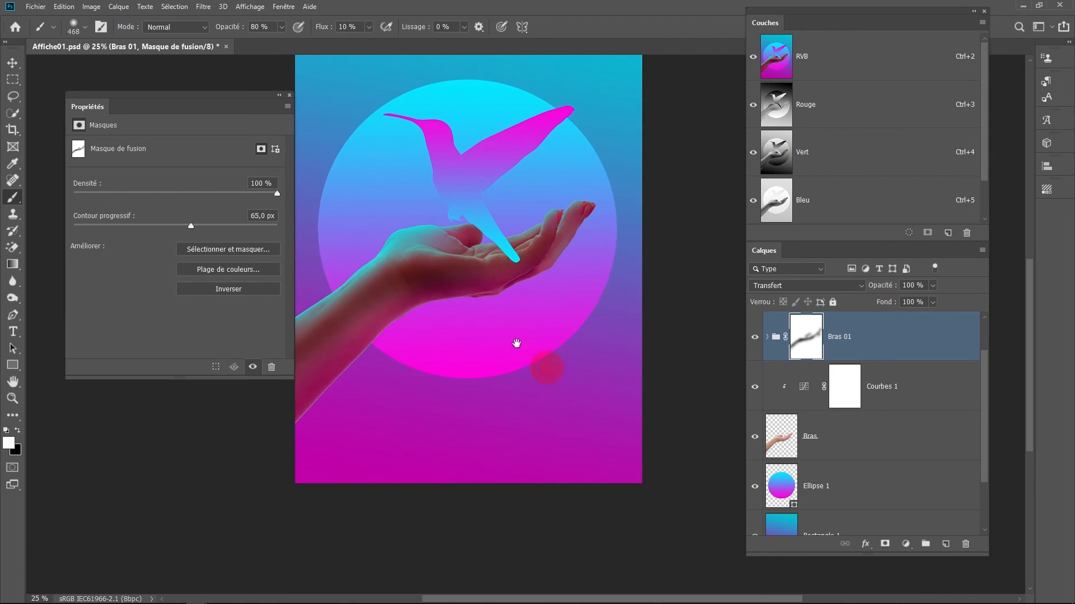
pyautogui.moveTo(506, 432); pyautogui.dragTo(521, 403)
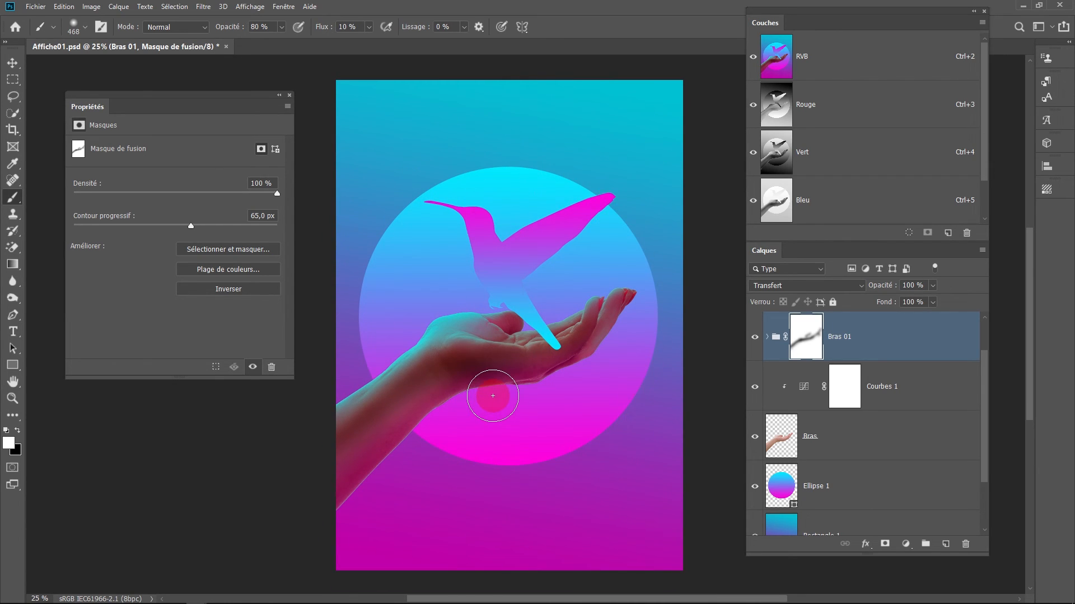
# Add the text "AFFICHE MINIMALE" in white Nunito Bold 18 pt near the poster's bottom edge, above the Oiseau layer.
pyautogui.click(12, 331)
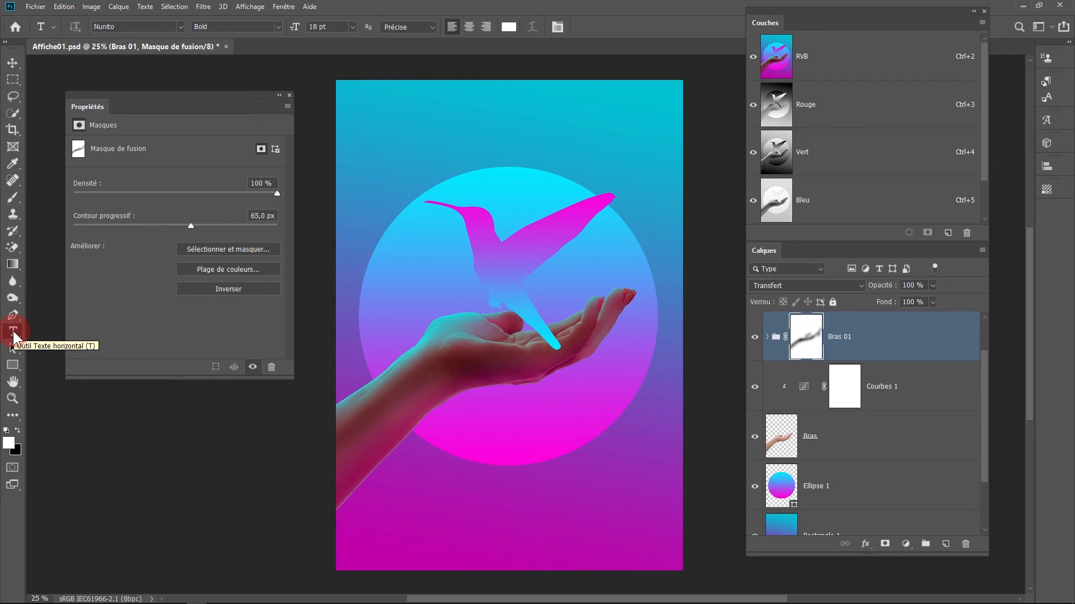
pyautogui.scroll(1, 851, 348)
pyautogui.click(839, 335)
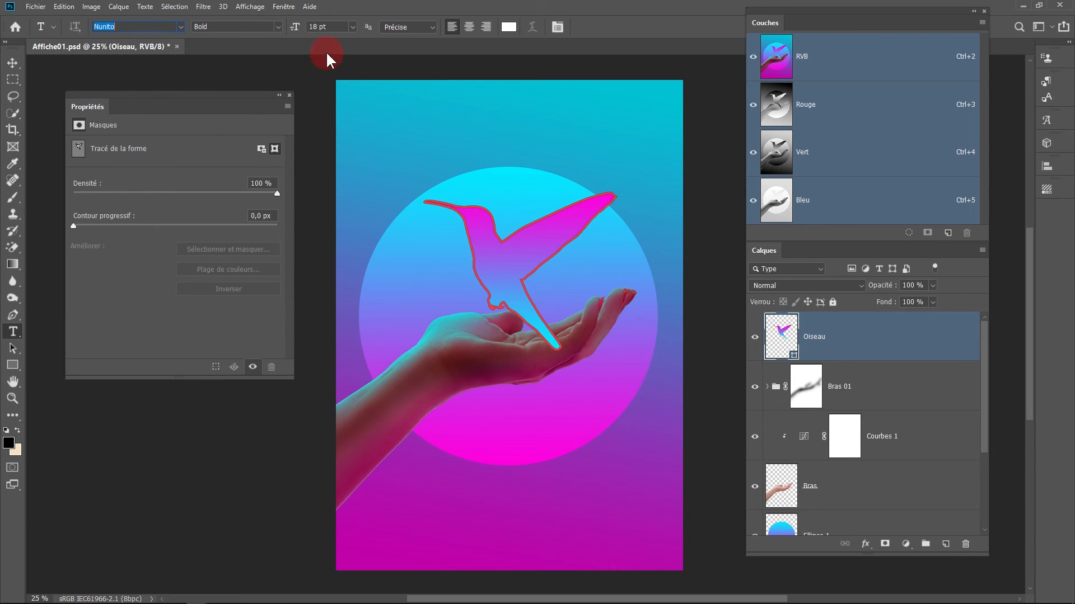
pyautogui.click(448, 542)
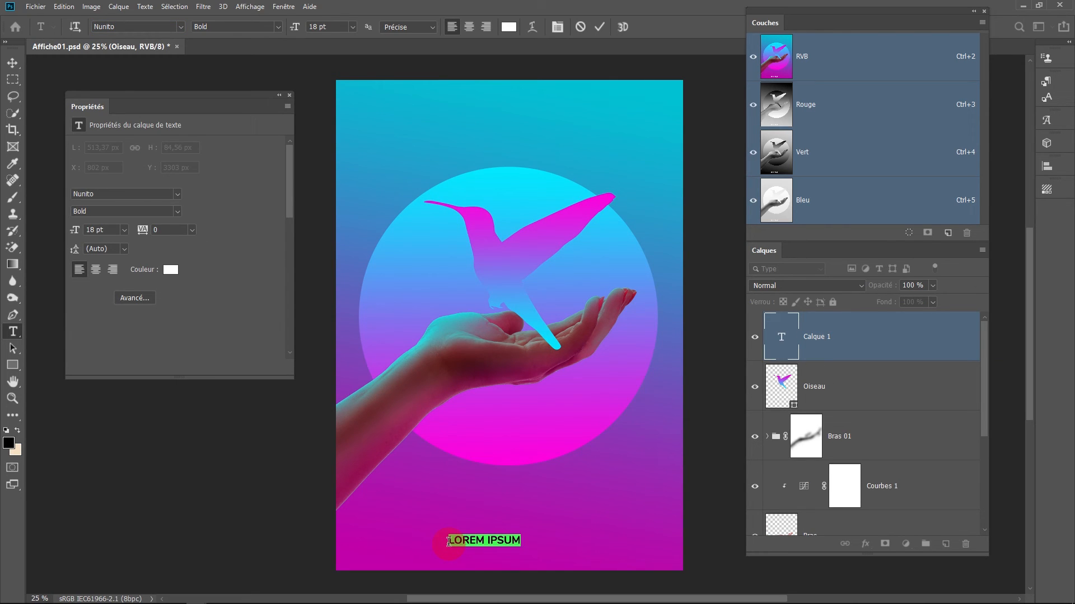
pyautogui.press('BackSpace')
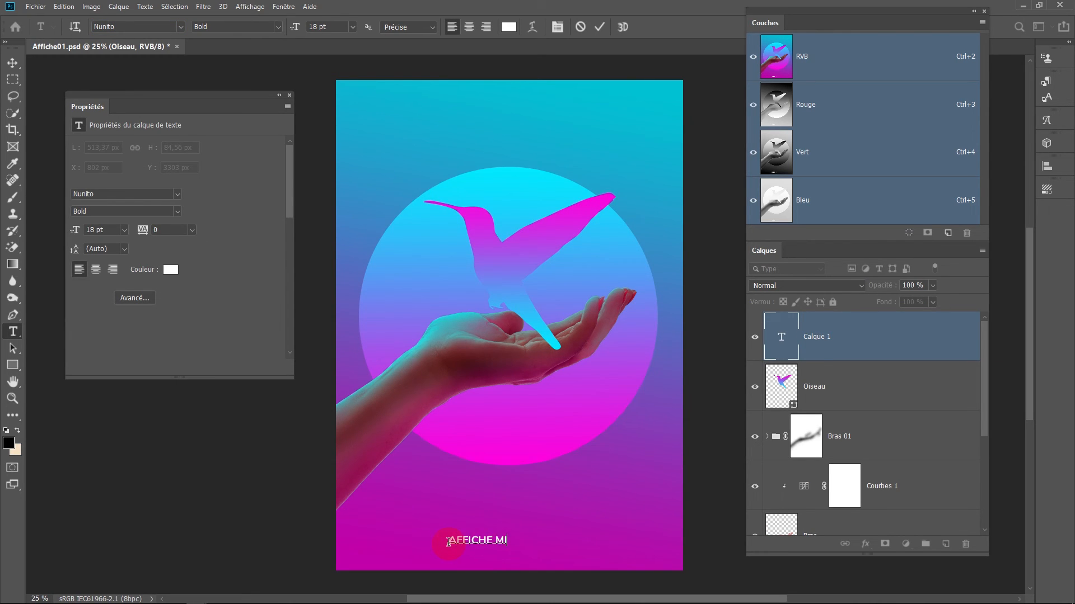
pyautogui.write('AFFICHE MINIMALE')
pyautogui.click(599, 27)
# Move the "AFFICHE MINIMALE" text to the horizontal centre of the poster.
pyautogui.click(13, 63)
pyautogui.click(512, 542)
pyautogui.moveTo(498, 542); pyautogui.dragTo(509, 542)
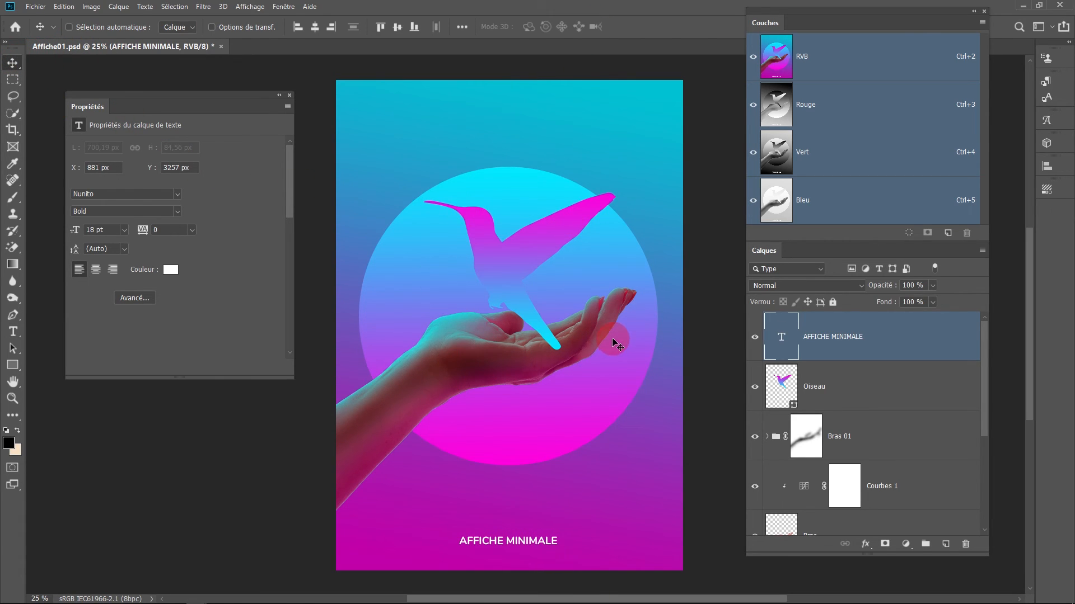
# Centre the Ellipse 1 circle horizontally and vertically on the poster.
pyautogui.scroll(-3, 901, 419)
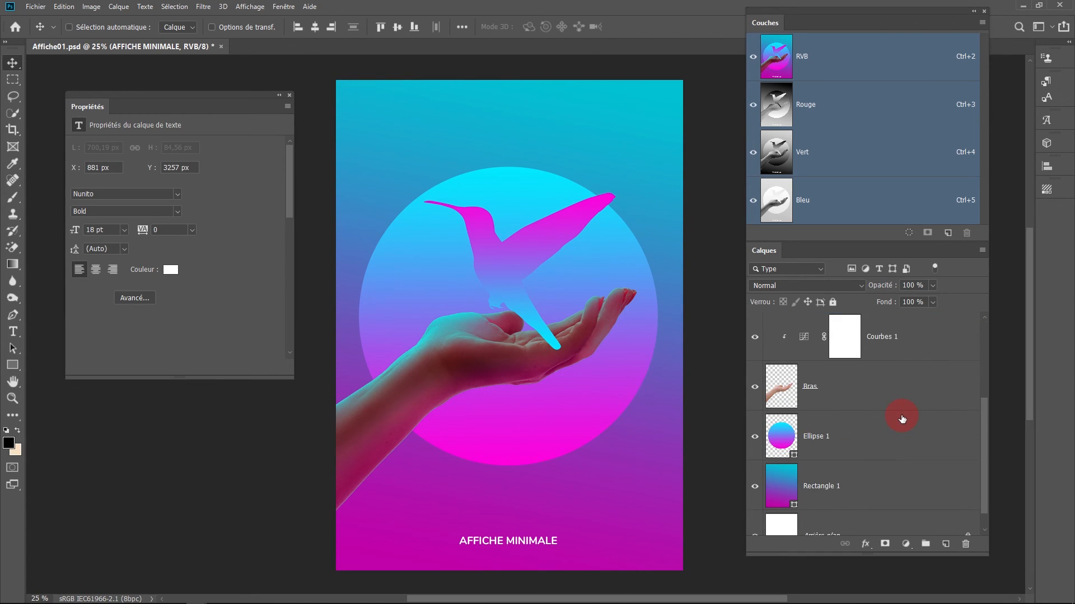
pyautogui.scroll(-1, 902, 418)
pyautogui.click(869, 421)
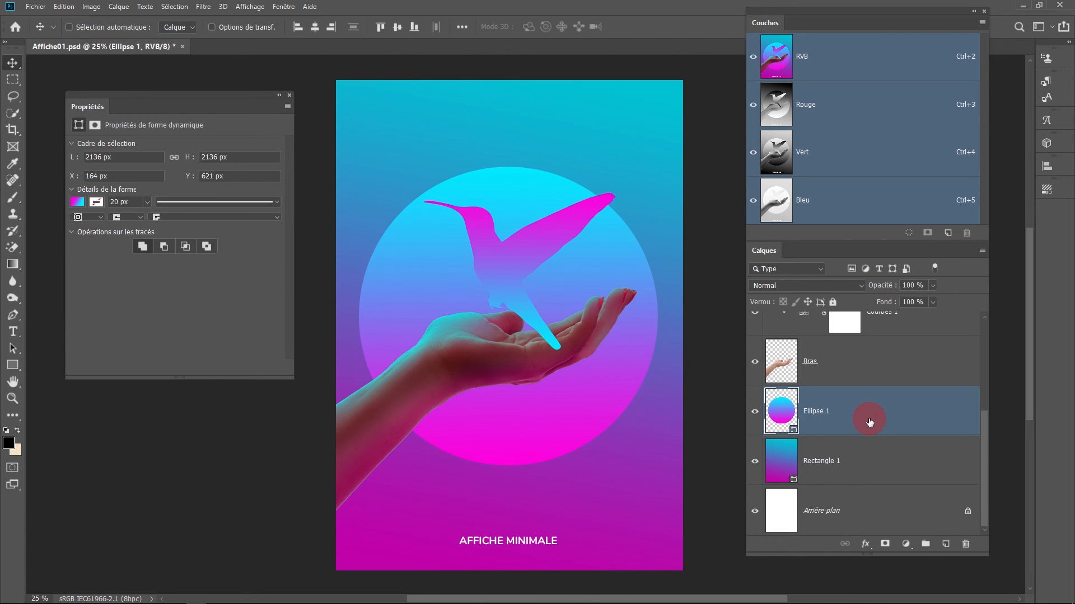
pyautogui.click(12, 69)
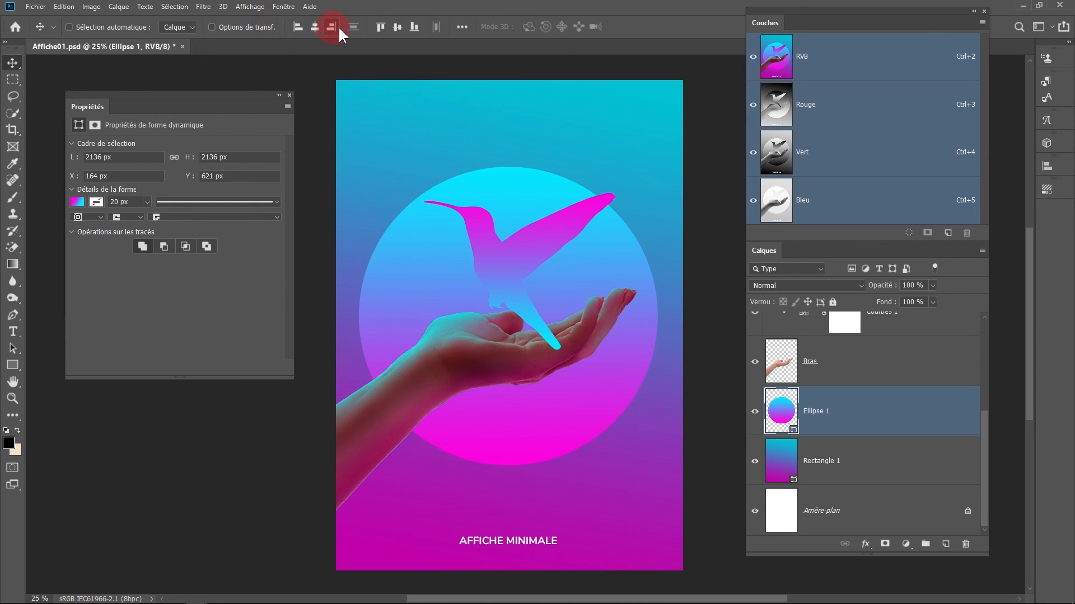
pyautogui.click(395, 28)
pyautogui.click(397, 26)
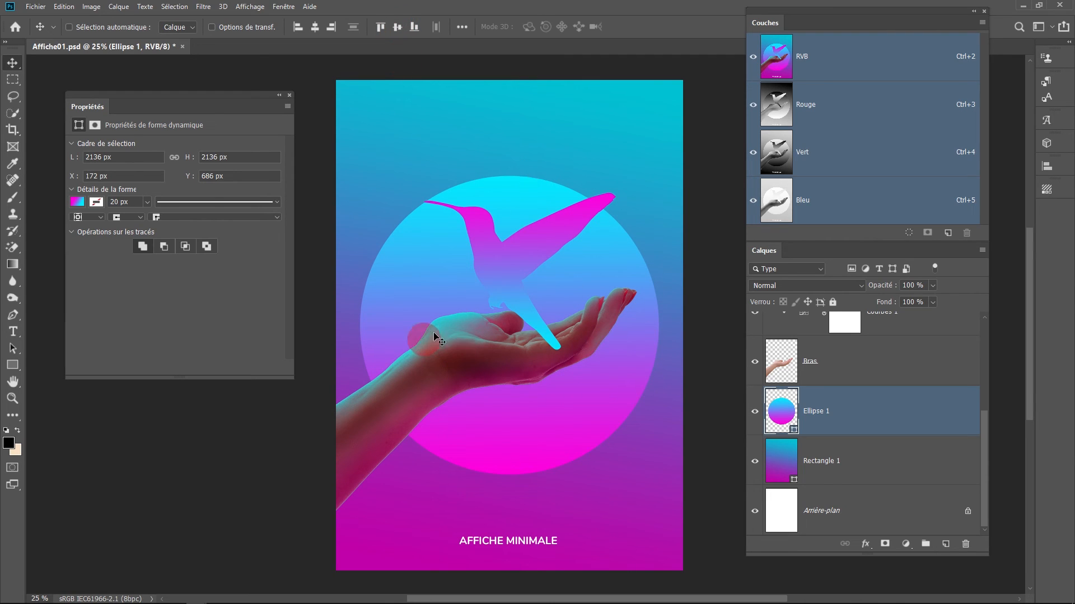
# Move the Oiseau hummingbird straight up by about 175 px so its tail tip sits just above the palm.
pyautogui.scroll(1, 588, 347)
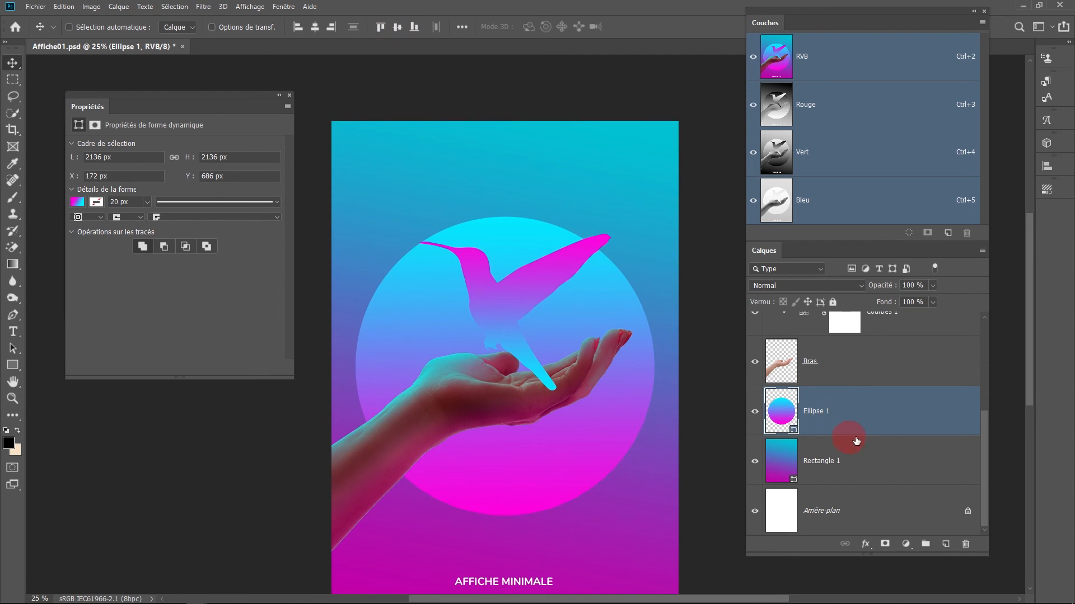
pyautogui.scroll(2, 868, 396)
pyautogui.scroll(2, 868, 395)
pyautogui.click(816, 384)
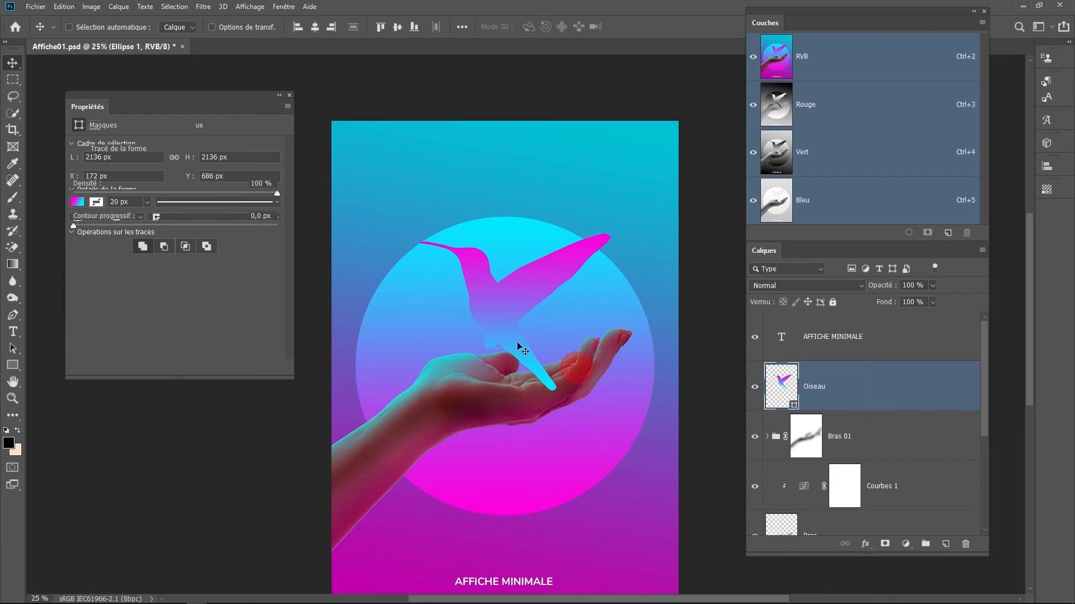
pyautogui.moveTo(504, 313); pyautogui.dragTo(504, 288)
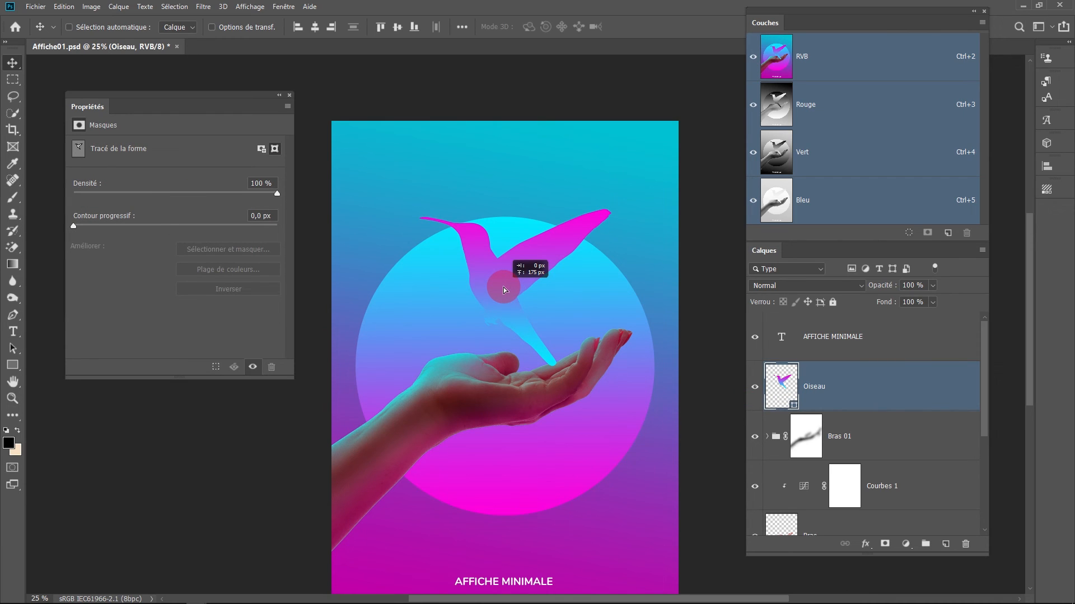
pyautogui.keyDown('ctrl'); pyautogui.keyDown('alt'); pyautogui.click(519, 375); pyautogui.keyUp('alt'); pyautogui.keyUp('ctrl')
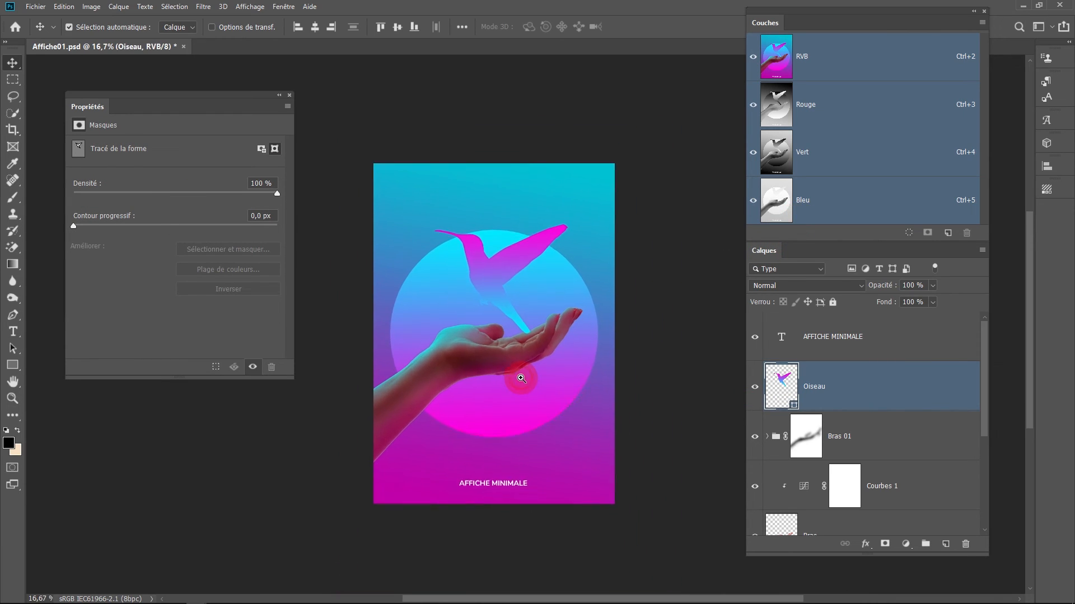
pyautogui.keyDown('ctrl'); pyautogui.click(520, 378); pyautogui.keyUp('ctrl')
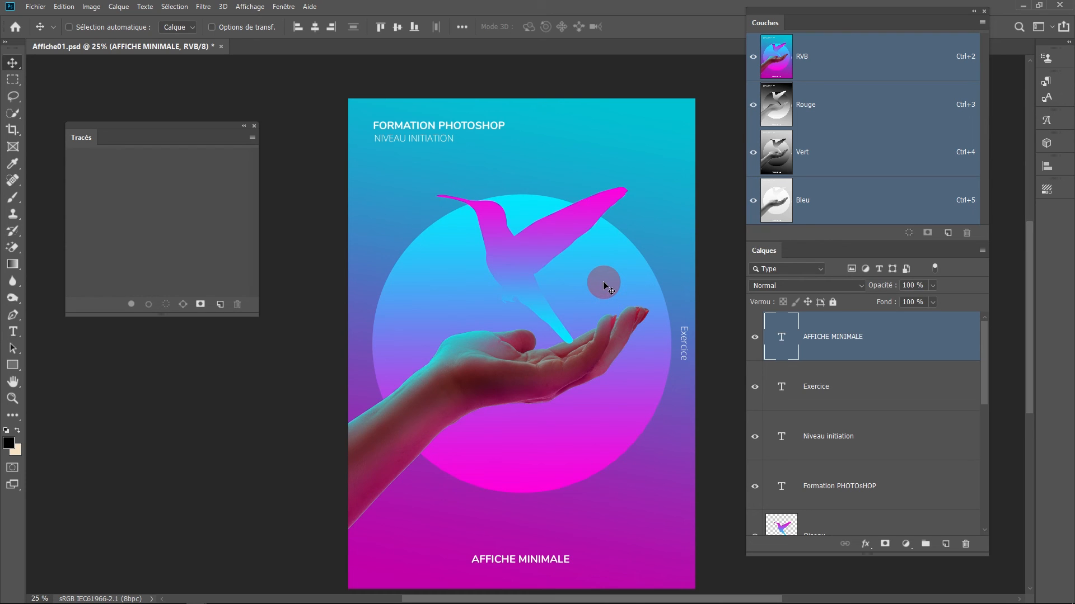
# Begin an export of the poster with JPG as the file format.
pyautogui.moveTo(609, 288); pyautogui.dragTo(593, 279)
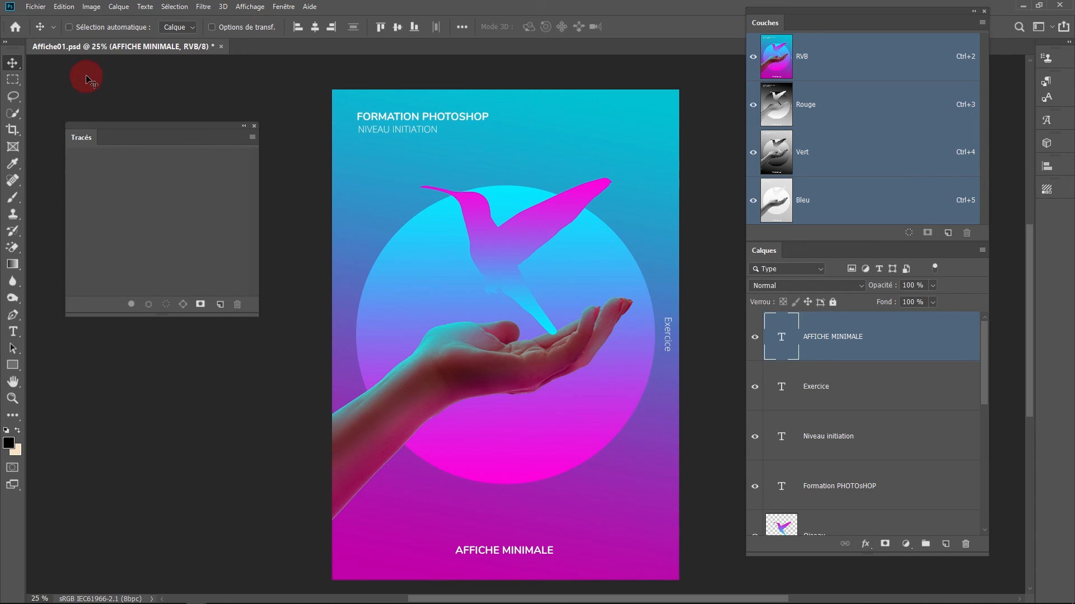
pyautogui.click(36, 7)
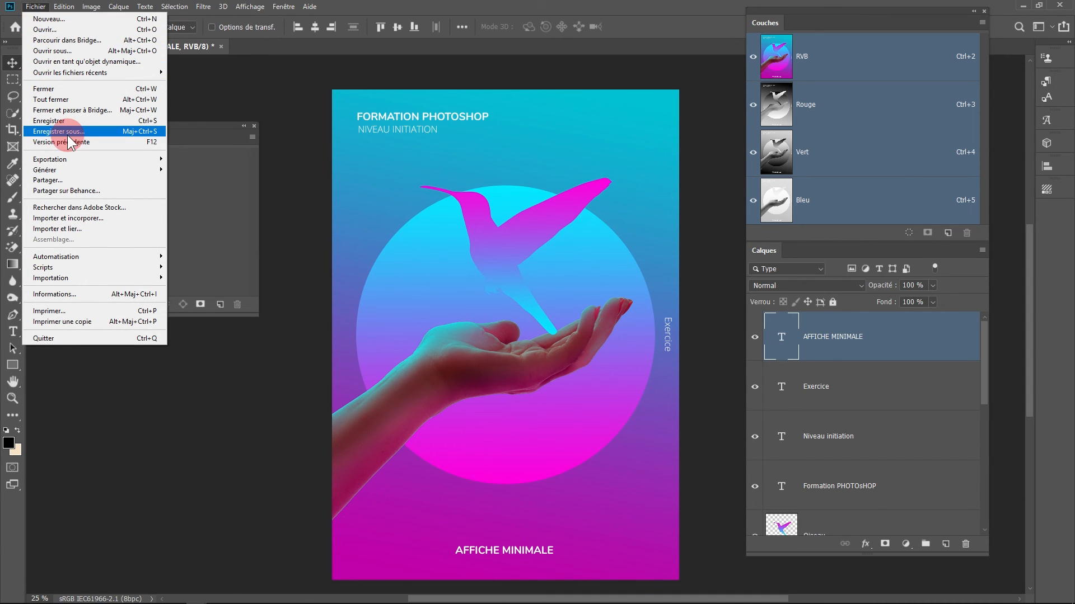
pyautogui.moveTo(73, 160)
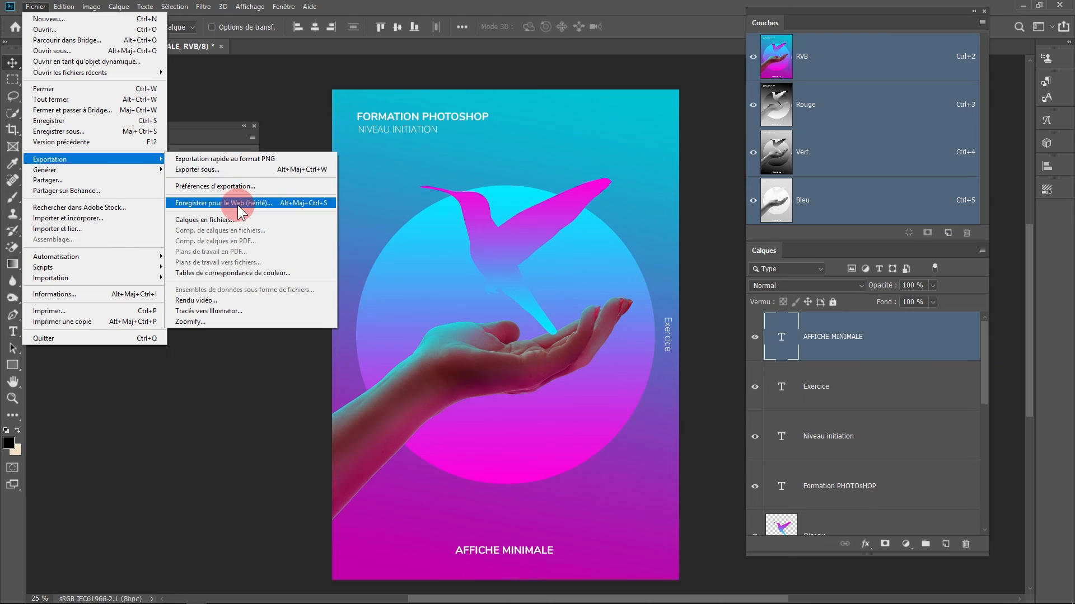
pyautogui.click(220, 171)
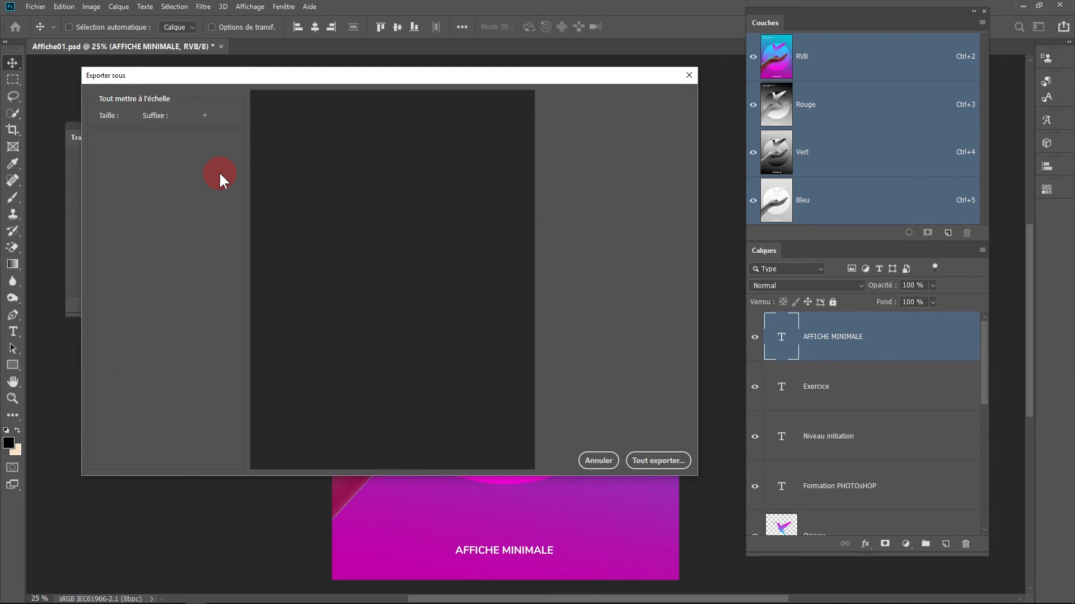
pyautogui.click(643, 120)
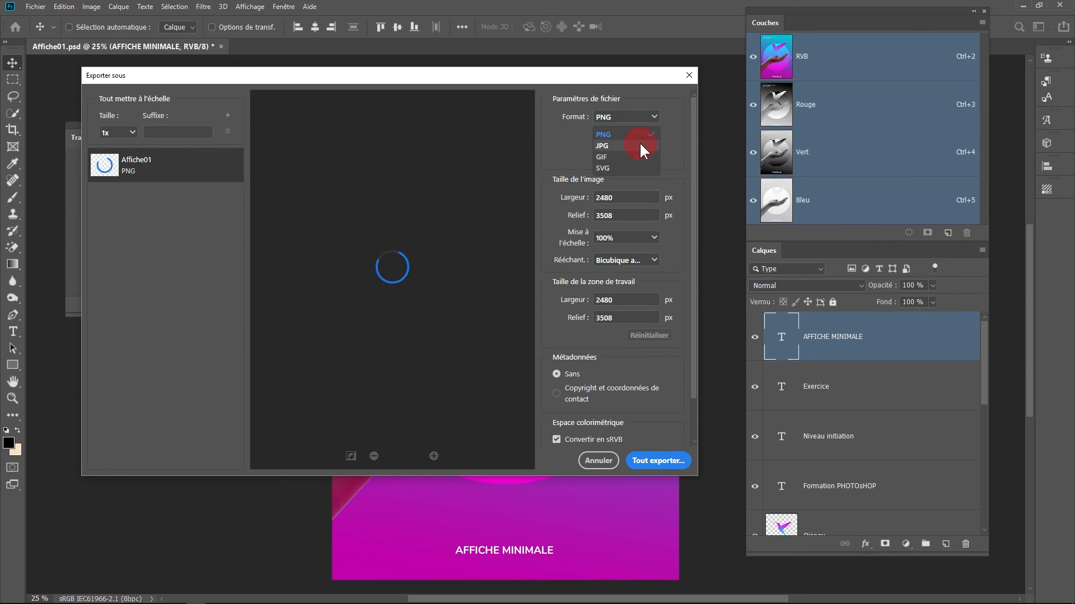
pyautogui.click(640, 145)
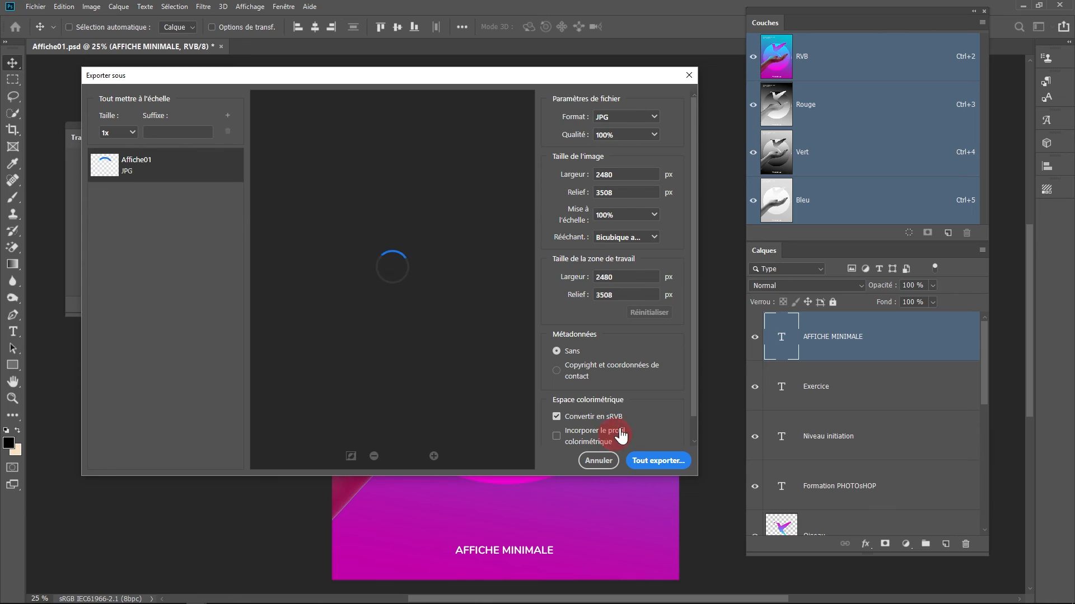
# Set the exported image's height to 1000 px, turn off the conversion to sRGB, and cancel the export.
pyautogui.click(631, 275)
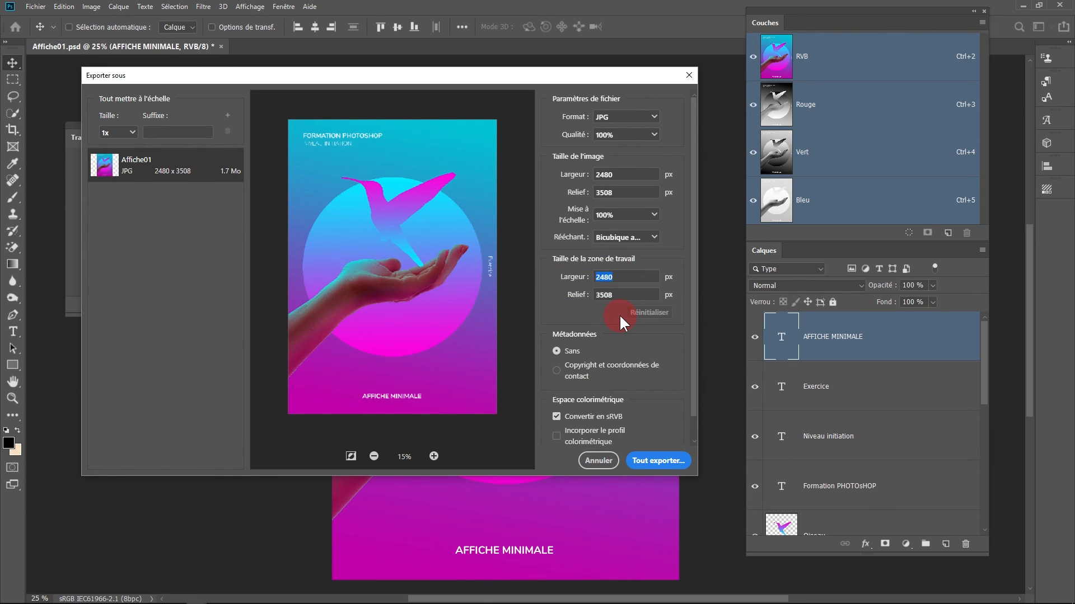
pyautogui.moveTo(628, 295); pyautogui.dragTo(576, 293)
pyautogui.moveTo(636, 192); pyautogui.dragTo(566, 193)
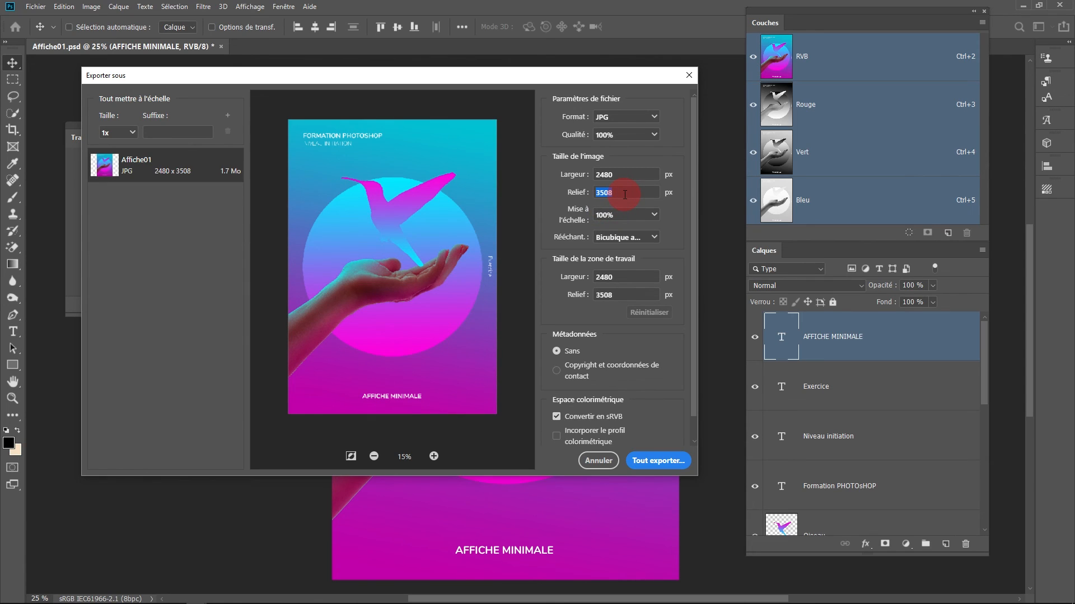
pyautogui.write('1000')
pyautogui.click(626, 169)
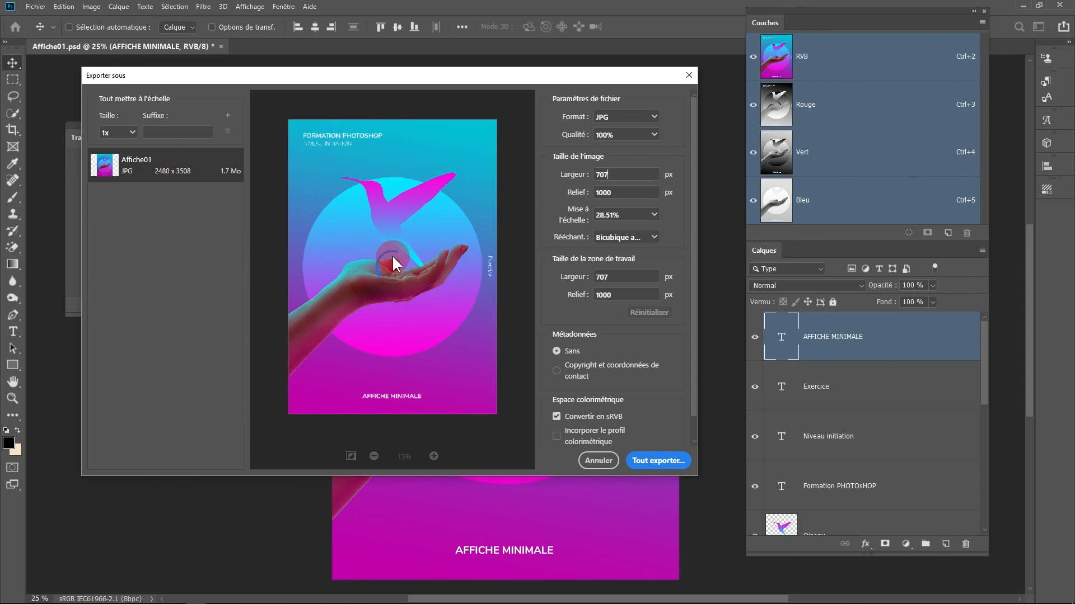
pyautogui.click(556, 419)
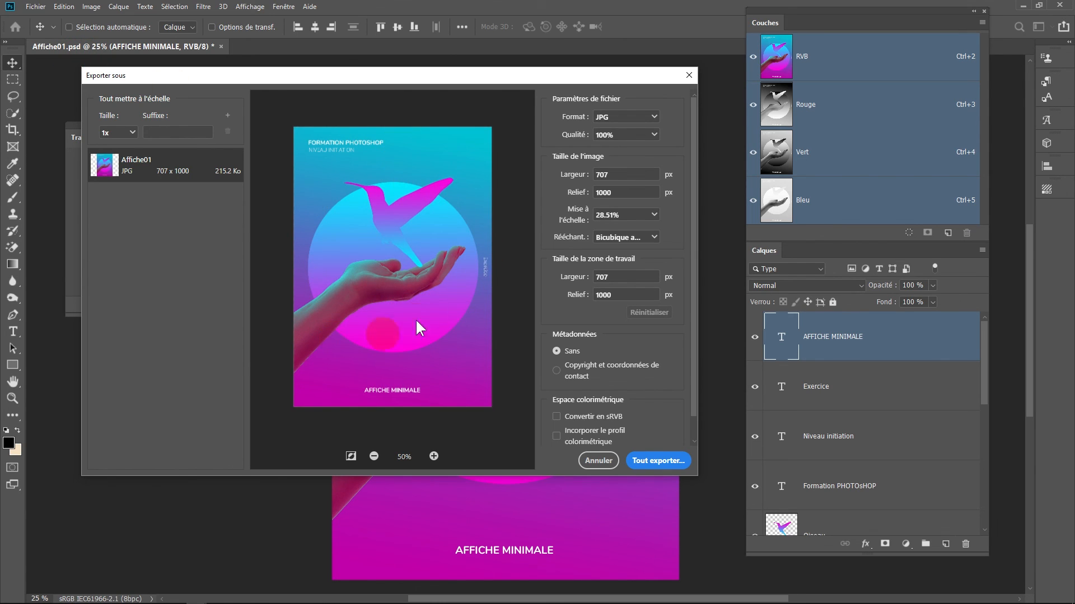
pyautogui.click(594, 461)
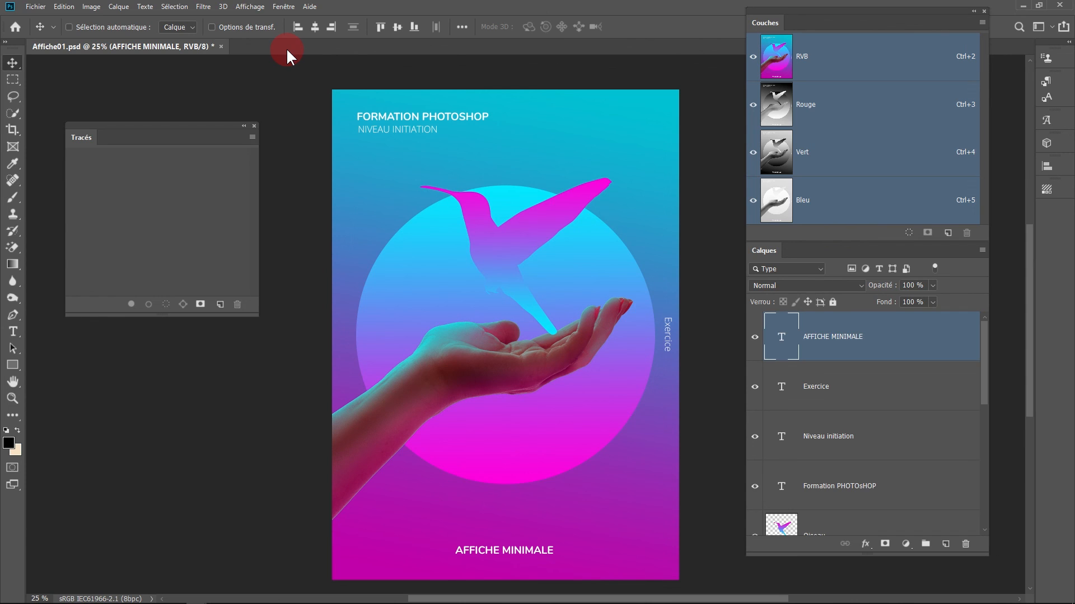
# Look through the simulation device profiles in the custom proof conditions and cancel the setup.
pyautogui.click(250, 7)
pyautogui.click(274, 19)
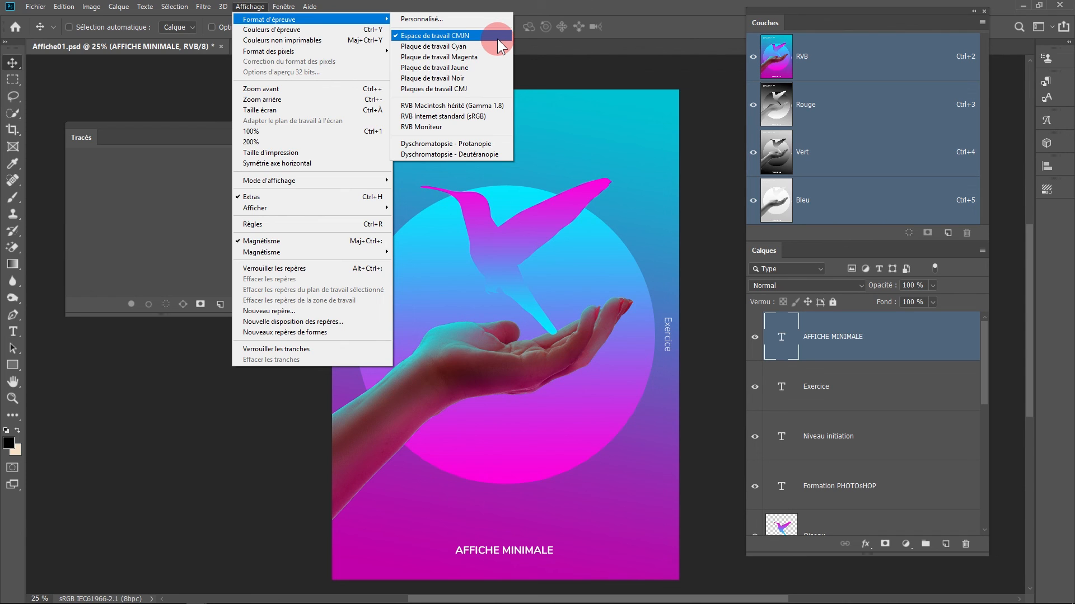
pyautogui.click(468, 19)
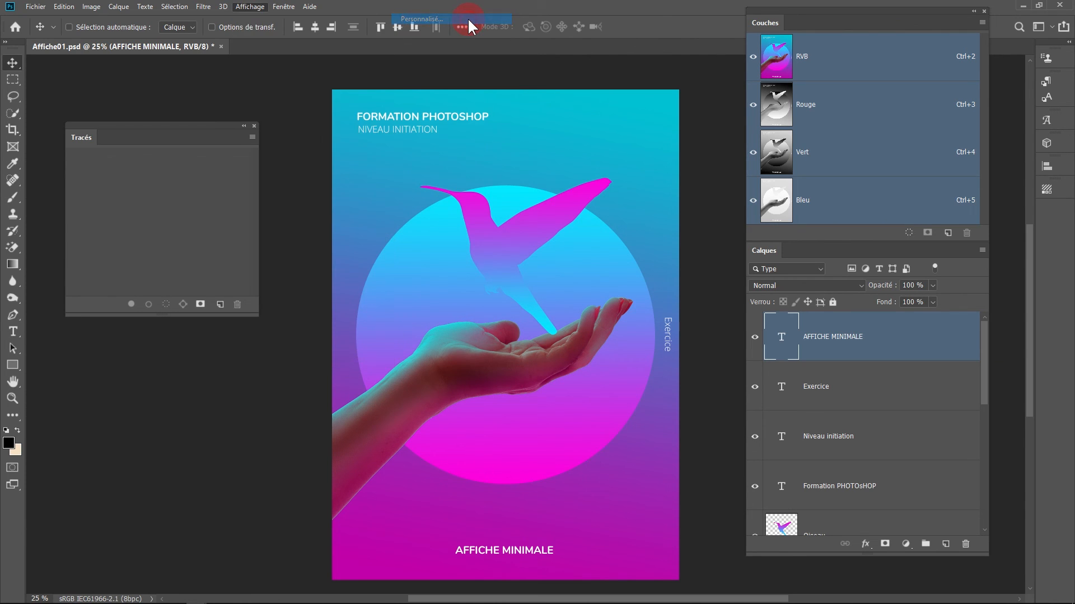
pyautogui.click(699, 166)
pyautogui.scroll(-2, 697, 391)
pyautogui.scroll(3, 699, 392)
pyautogui.scroll(-6, 696, 314)
pyautogui.scroll(3, 695, 315)
pyautogui.scroll(4, 696, 315)
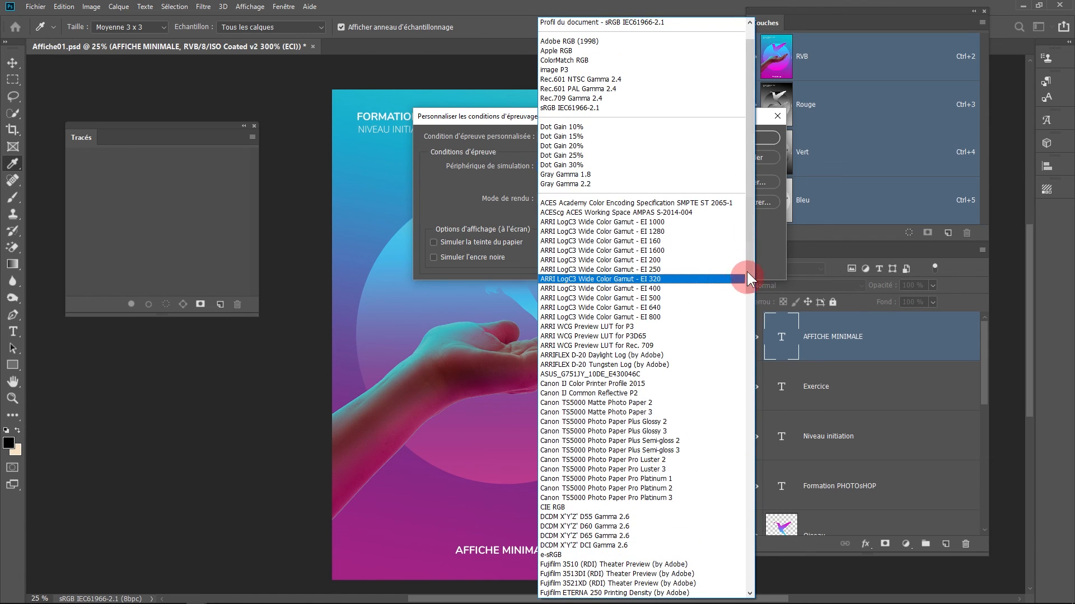
pyautogui.click(770, 240)
pyautogui.click(742, 159)
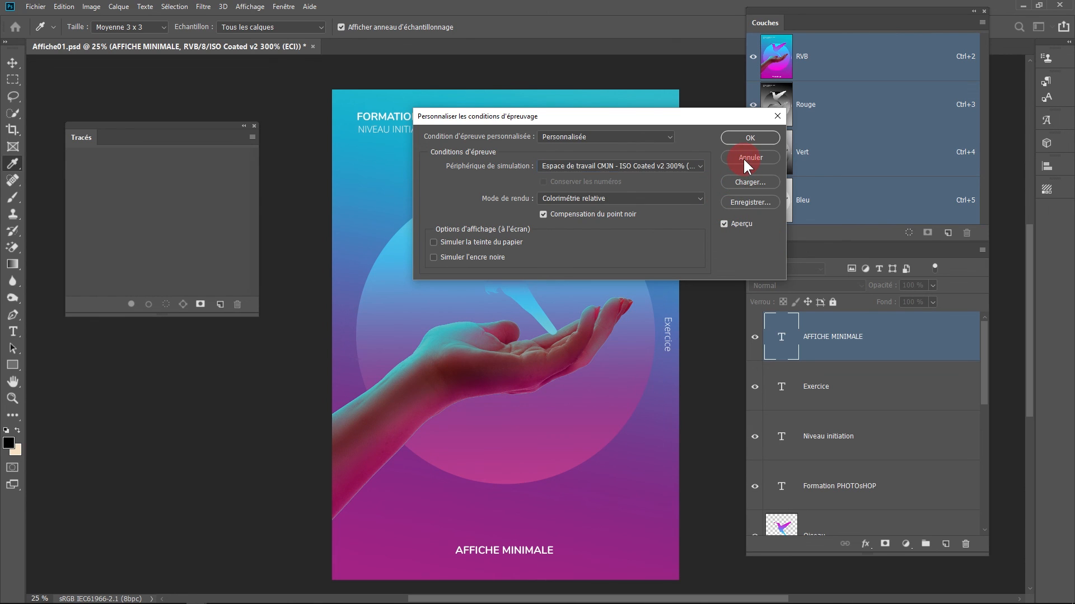
pyautogui.press('v')
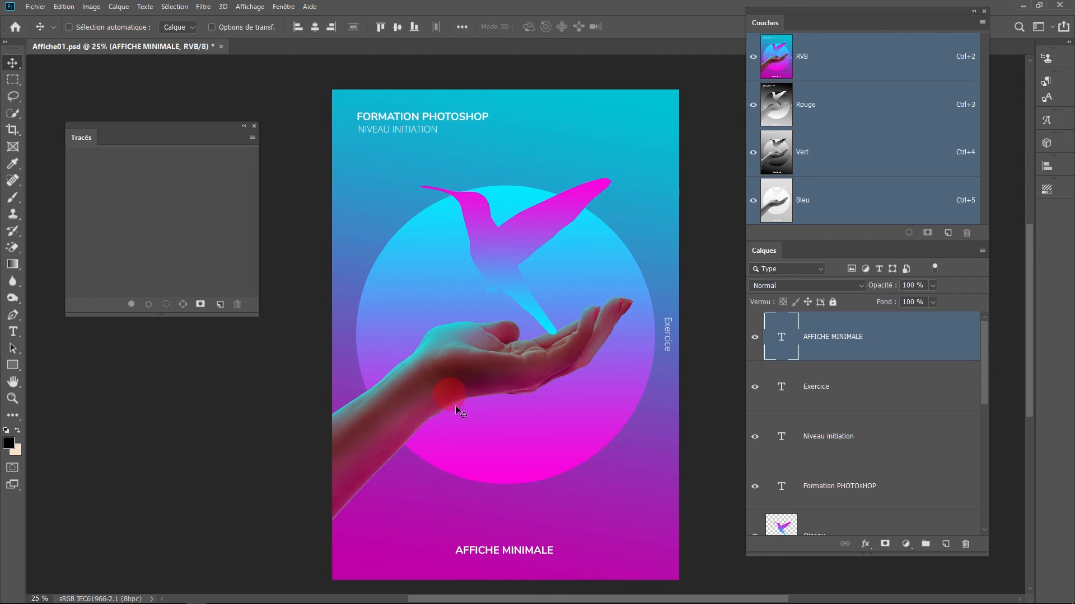
# Check the poster for non-printable colours with the gamut warning and turn the warning off.
pyautogui.click(284, 7)
pyautogui.moveTo(250, 7)
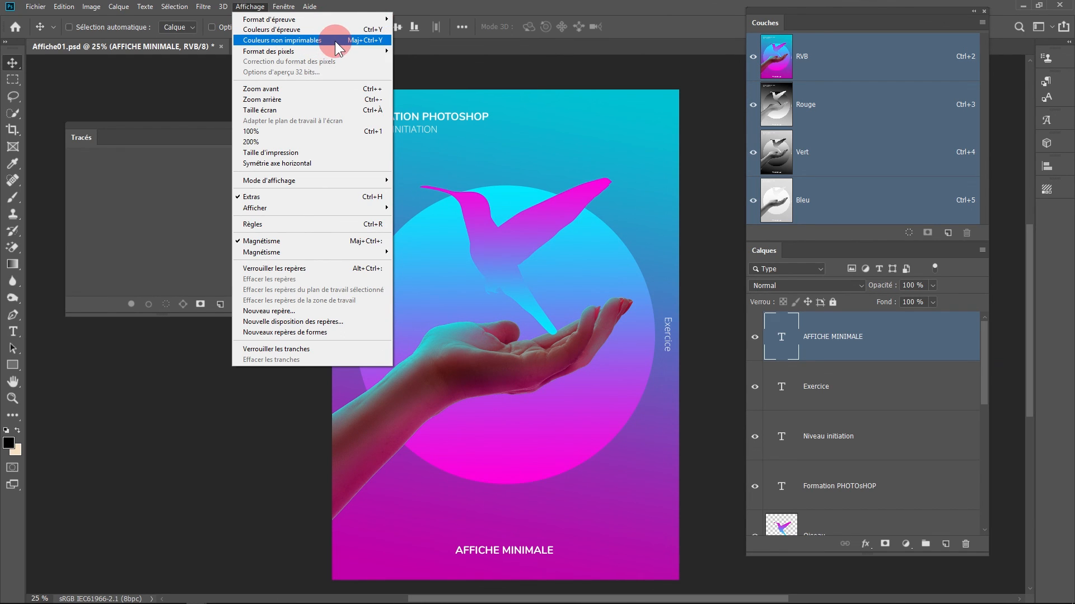
pyautogui.click(337, 41)
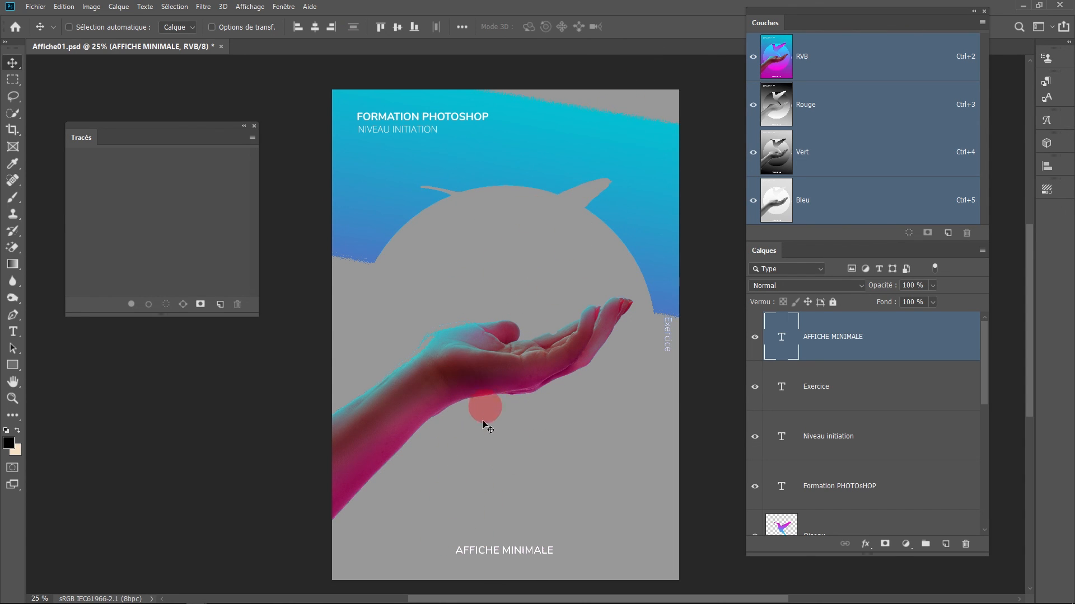
pyautogui.click(252, 7)
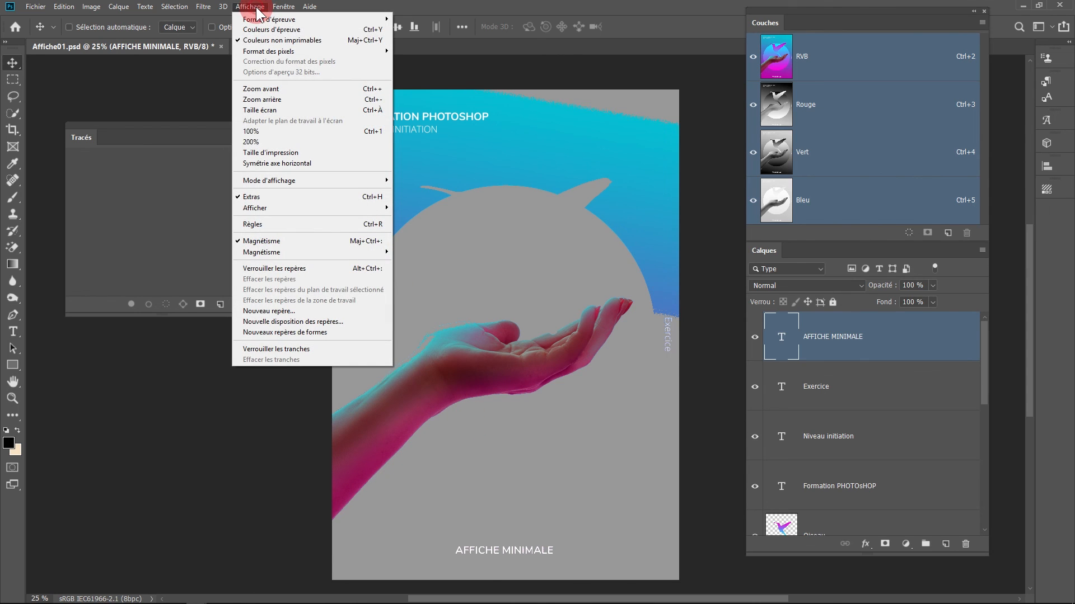
pyautogui.click(268, 40)
# Turn on proof colours to preview the poster in the CMYK working space.
pyautogui.click(250, 6)
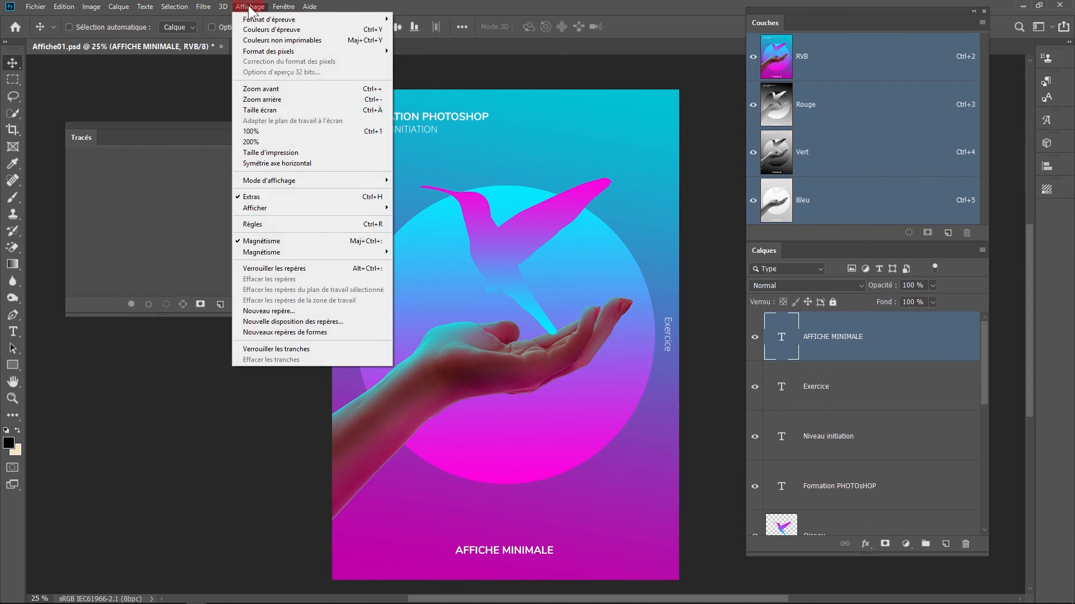
pyautogui.click(278, 30)
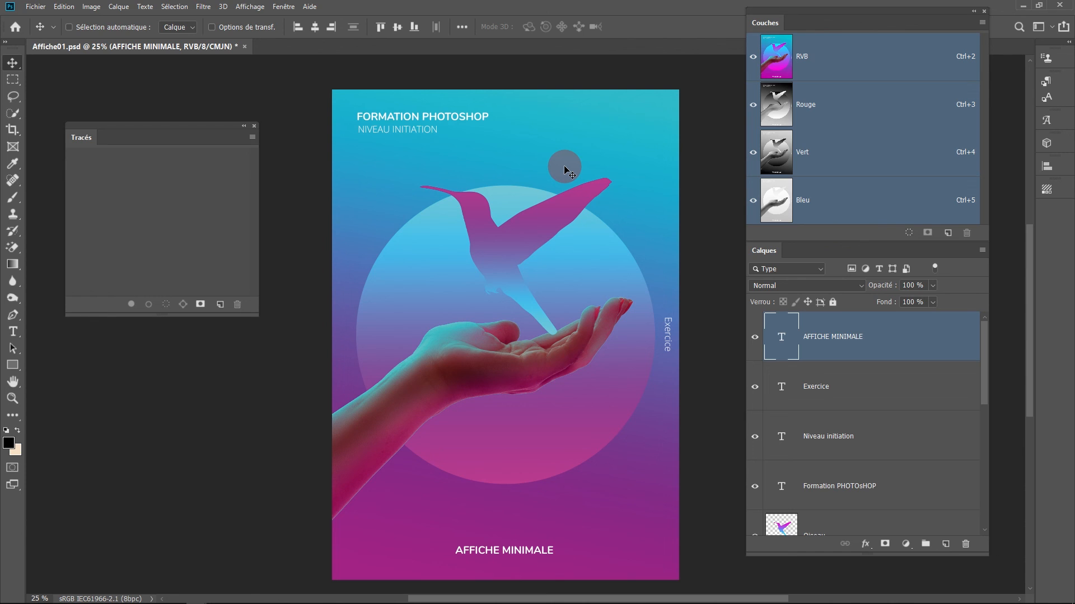
pyautogui.moveTo(556, 211); pyautogui.dragTo(530, 213)
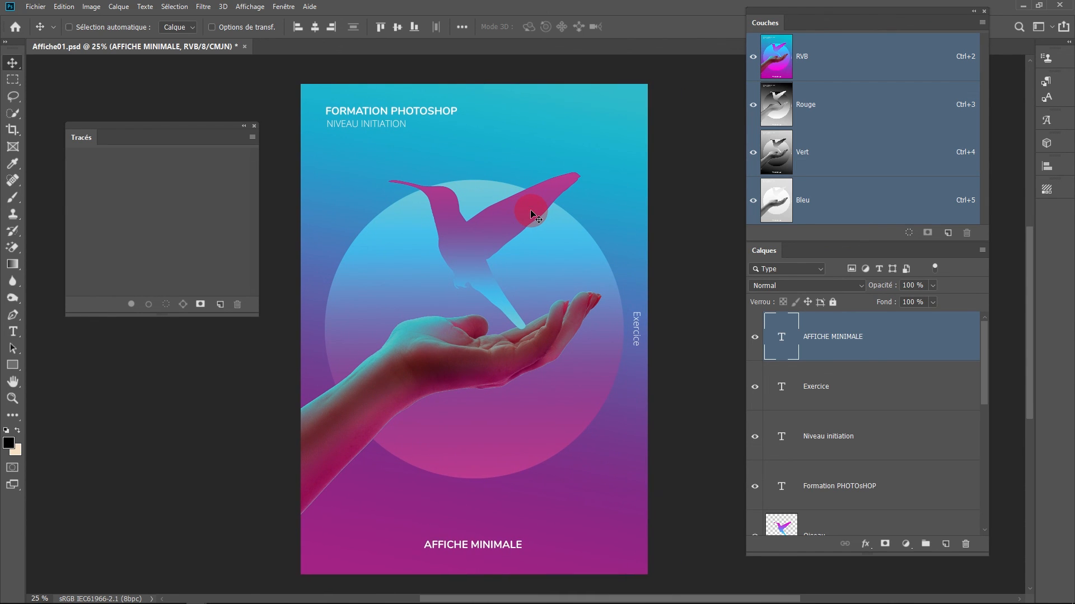